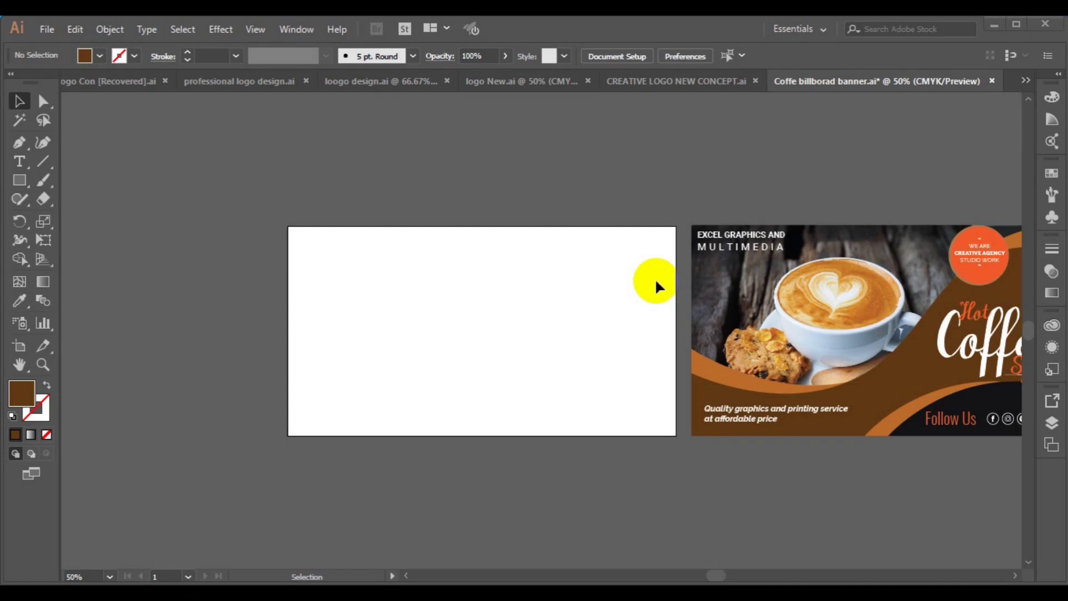
Load the coffee photo OIH9A10 from the freepik stockpoto folder for placing
{"action": "left_click", "coordinate": [429, 226]}
{"action": "left_click", "coordinate": [48, 30]}
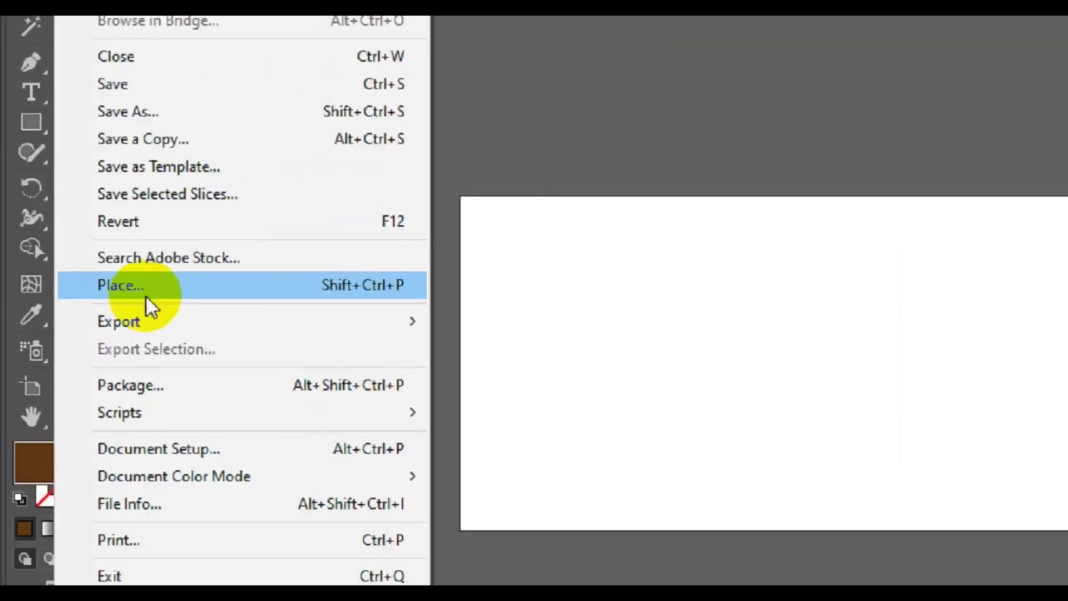
{"action": "left_click", "coordinate": [89, 286]}
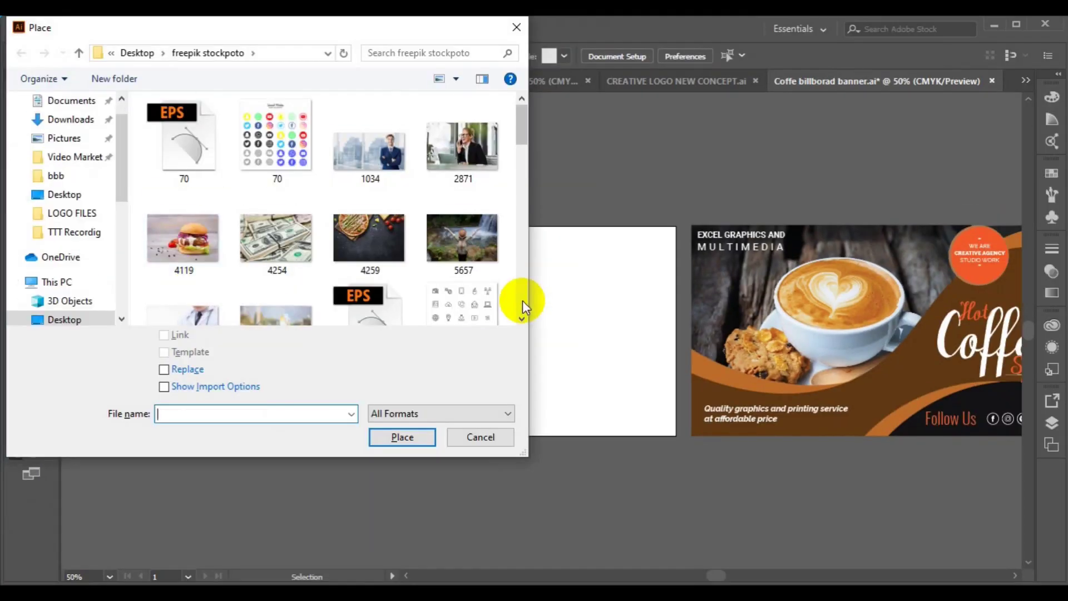
{"action": "scroll", "coordinate": [522, 300], "scroll_direction": "down", "scroll_amount": 5}
{"action": "scroll", "coordinate": [523, 301], "scroll_direction": "down", "scroll_amount": 5}
{"action": "scroll", "coordinate": [522, 300], "scroll_direction": "down", "scroll_amount": 3}
{"action": "scroll", "coordinate": [522, 300], "scroll_direction": "down", "scroll_amount": 3}
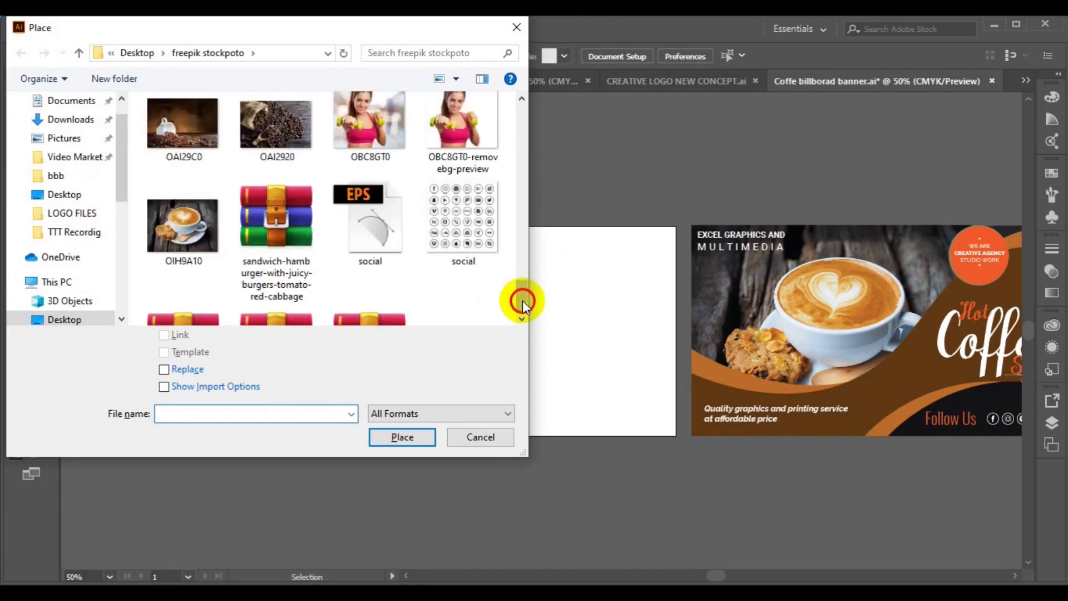
{"action": "scroll", "coordinate": [522, 301], "scroll_direction": "down", "scroll_amount": 3}
{"action": "left_click", "coordinate": [194, 170]}
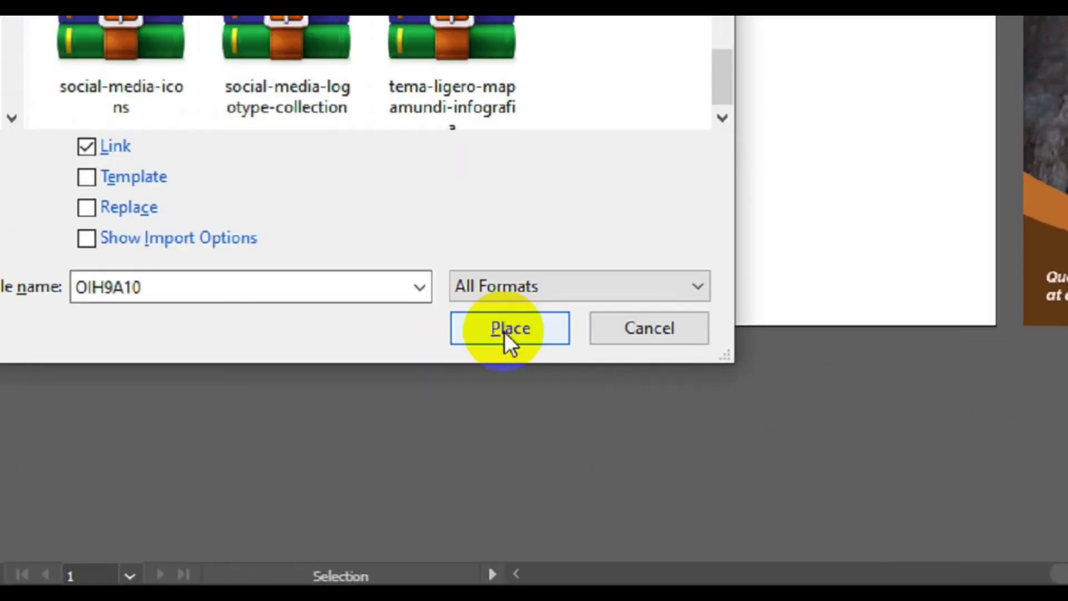
{"action": "left_click", "coordinate": [517, 301]}
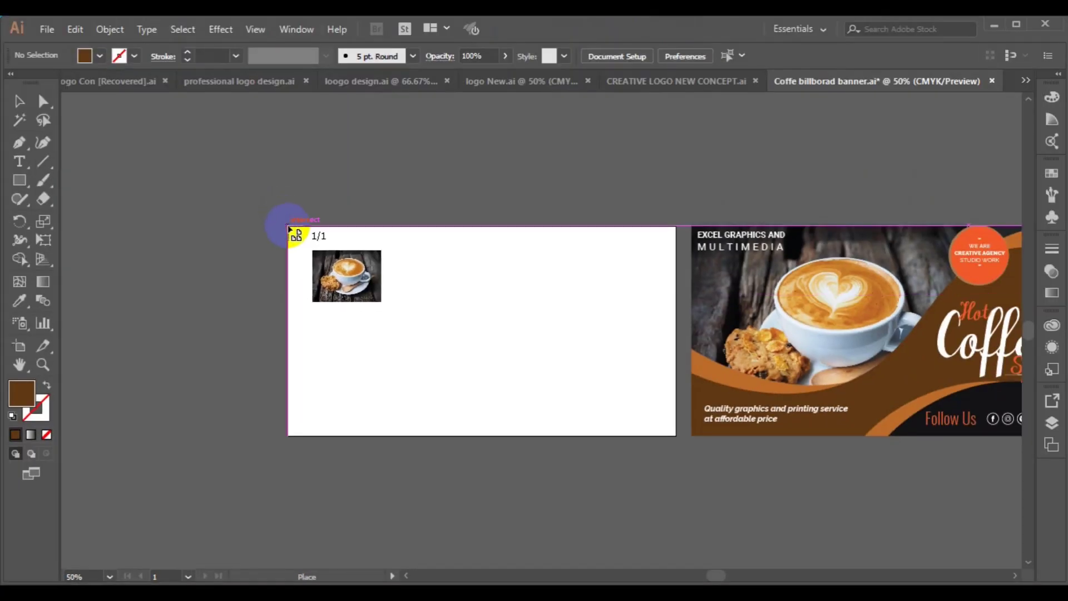
Size the photo from the artboard's top-left corner to full height, then lock it
{"action": "left_click_drag", "start_coordinate": [288, 228], "coordinate": [572, 459]}
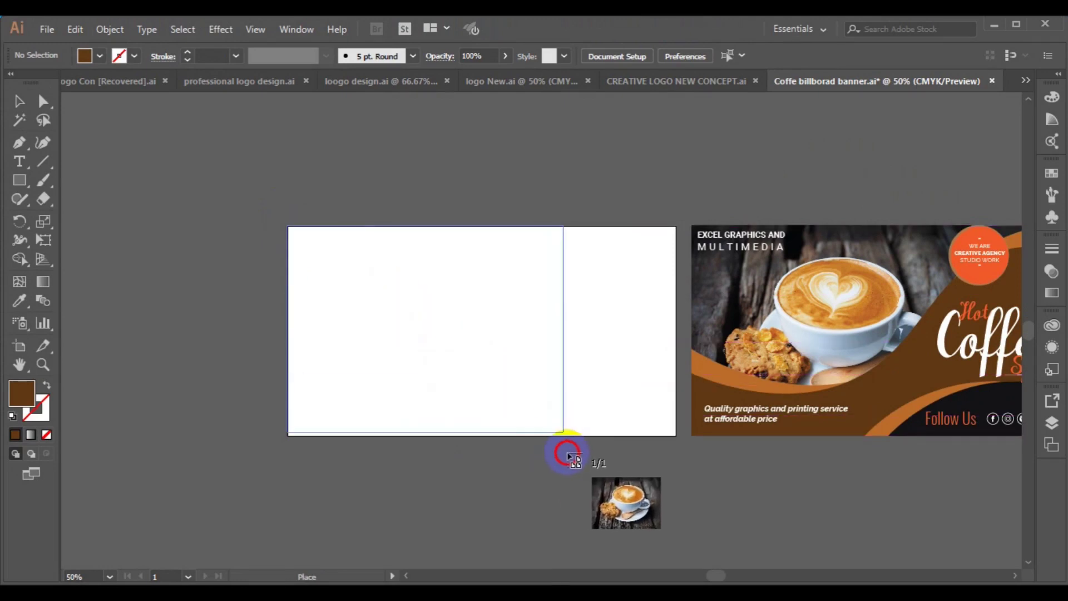
{"action": "left_click_drag", "start_coordinate": [570, 457], "coordinate": [569, 454]}
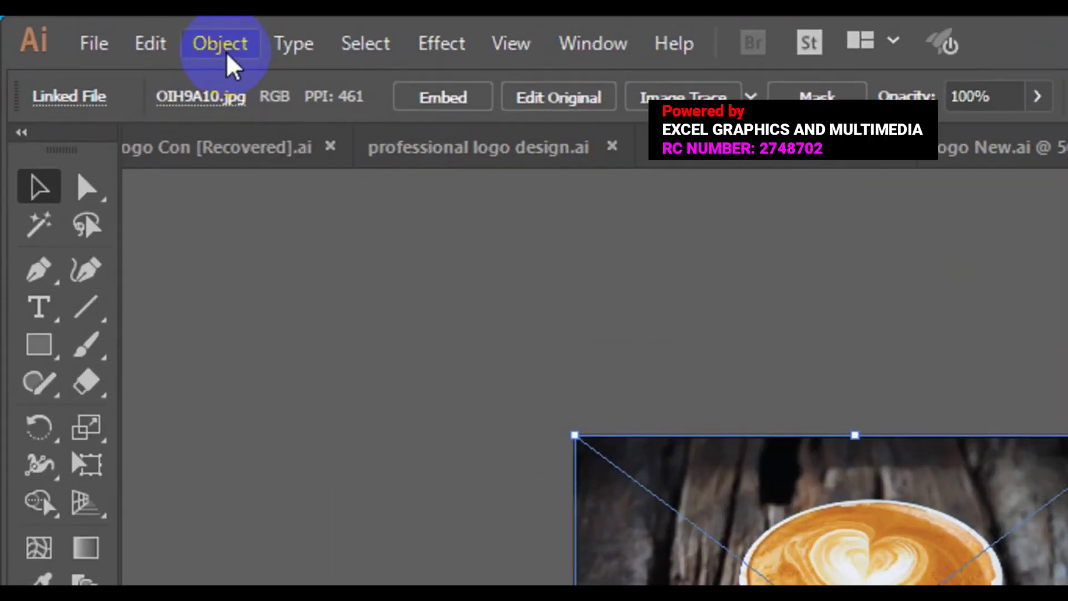
{"action": "left_click", "coordinate": [228, 55]}
{"action": "mouse_move", "coordinate": [335, 186]}
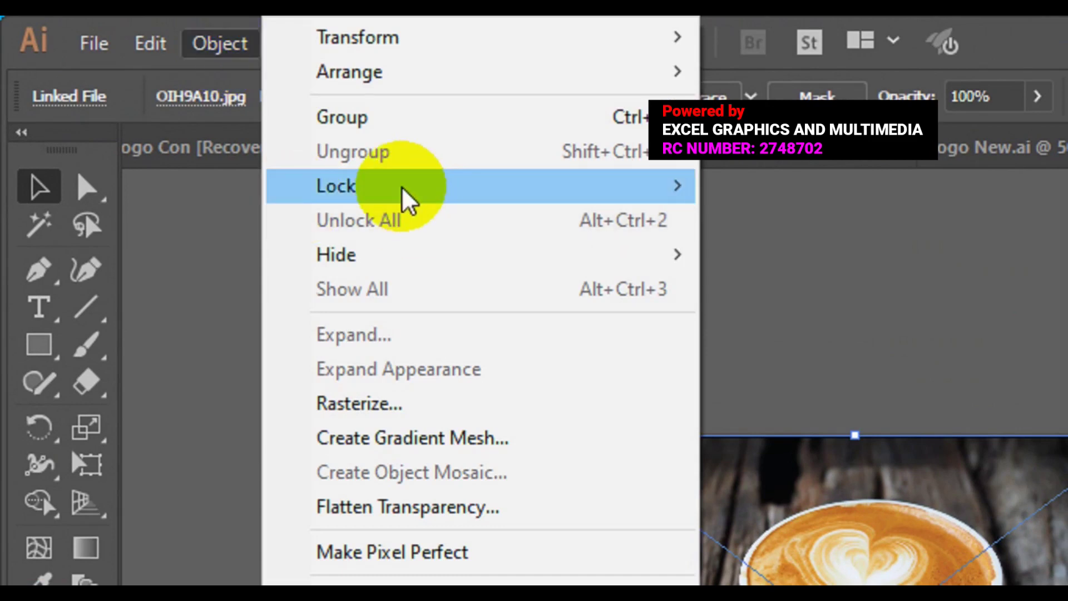
{"action": "left_click", "coordinate": [784, 189]}
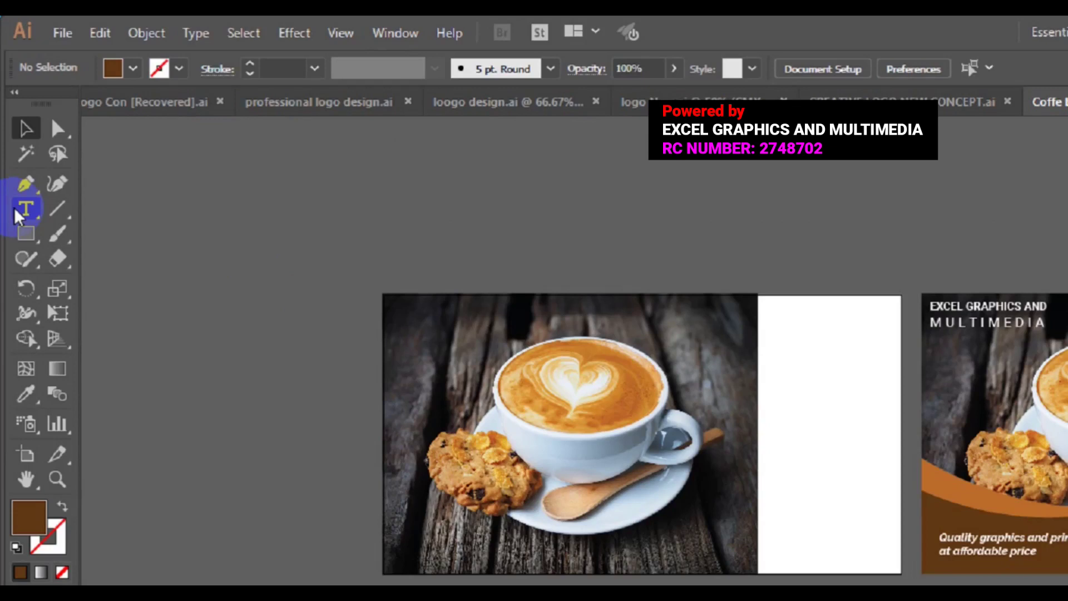
{"action": "left_click", "coordinate": [24, 188]}
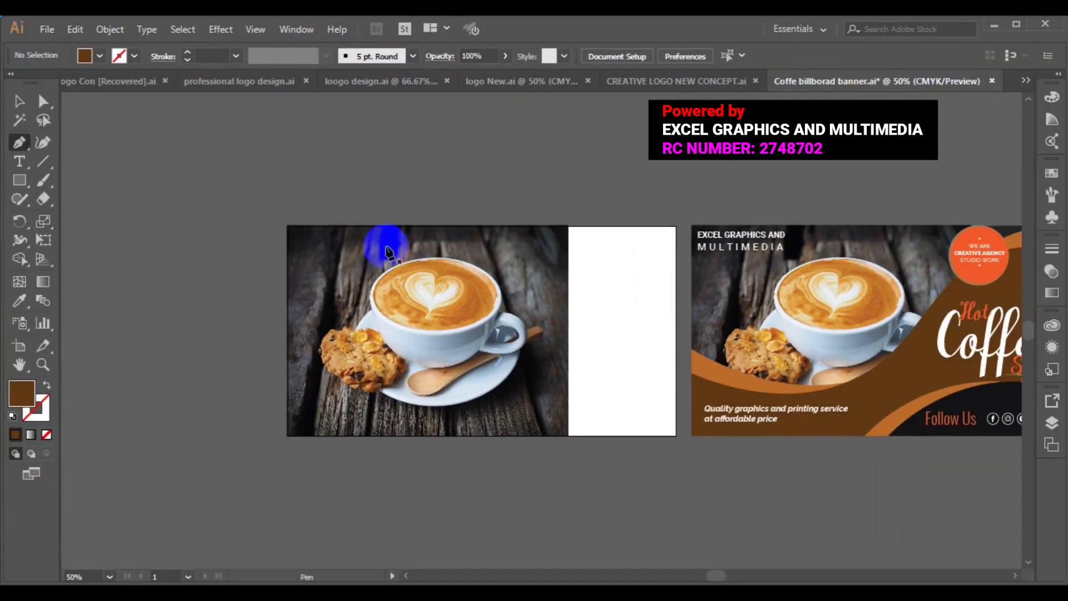
Start the wave path at the artboard's right edge, curving down below the coffee cup
{"action": "left_click", "coordinate": [1014, 576]}
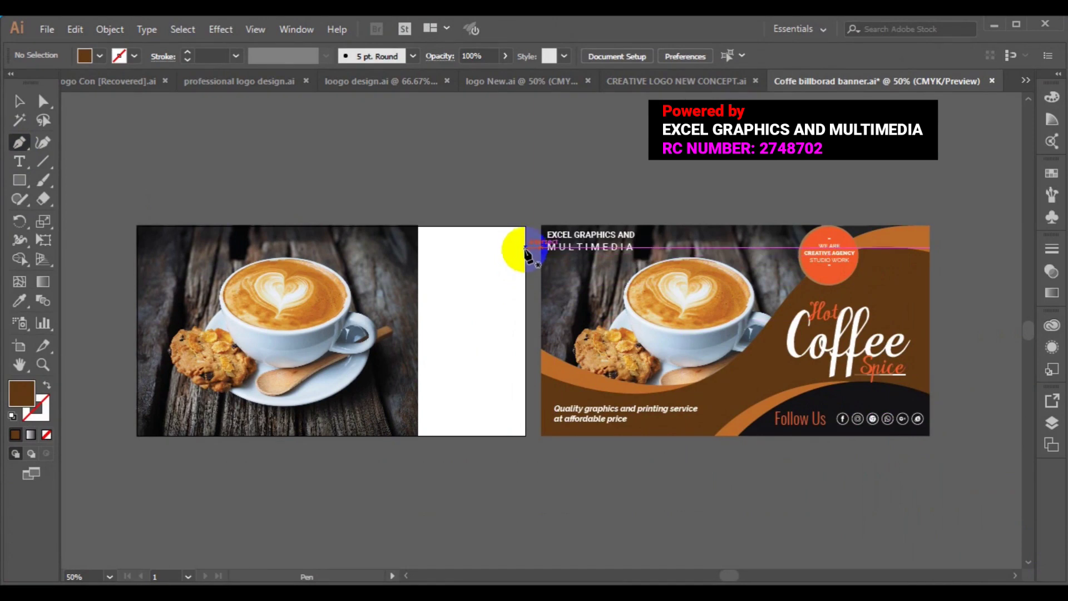
{"action": "left_click", "coordinate": [526, 247]}
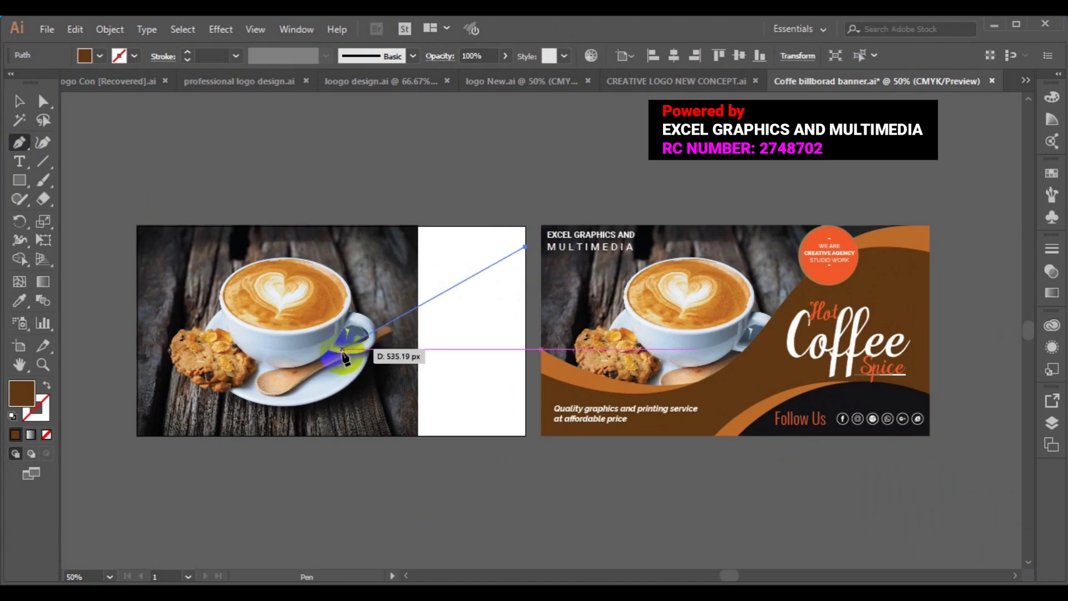
{"action": "left_click_drag", "start_coordinate": [343, 351], "coordinate": [325, 453]}
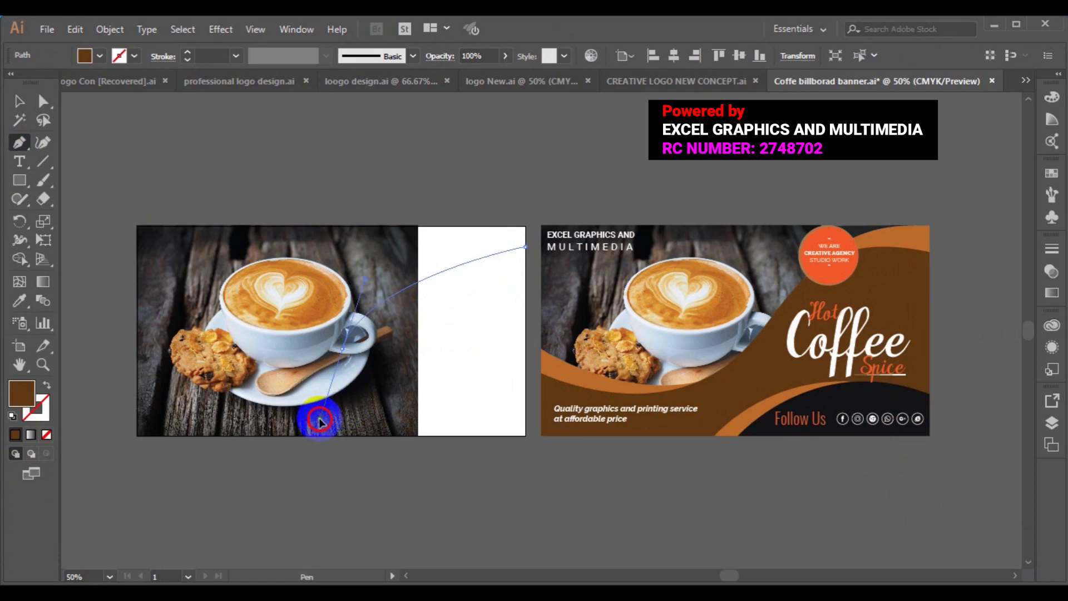
{"action": "left_click_drag", "start_coordinate": [326, 452], "coordinate": [315, 466]}
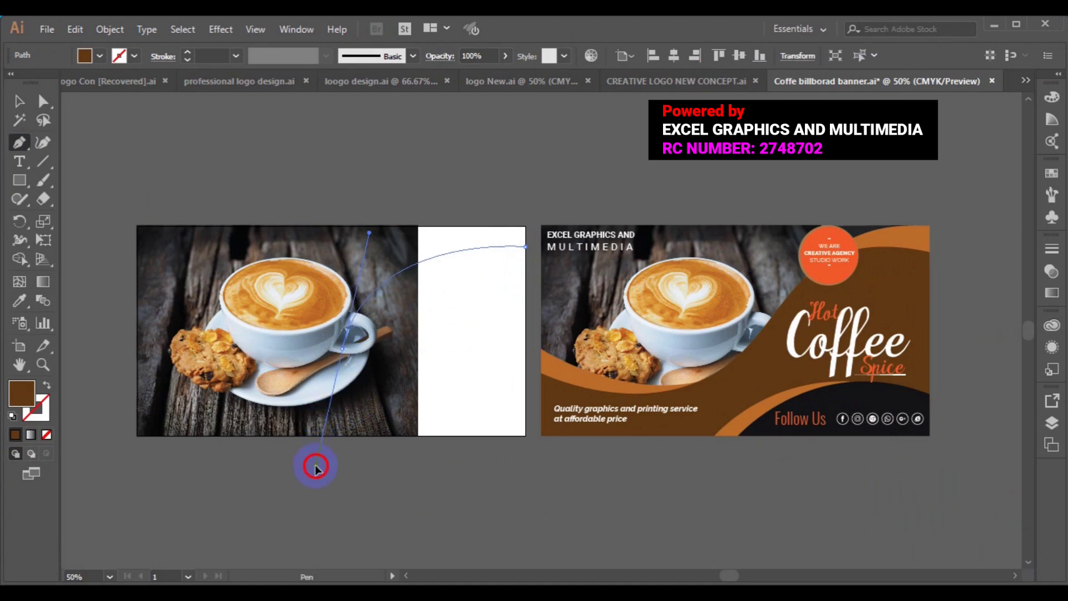
{"action": "left_click_drag", "start_coordinate": [316, 466], "coordinate": [315, 465]}
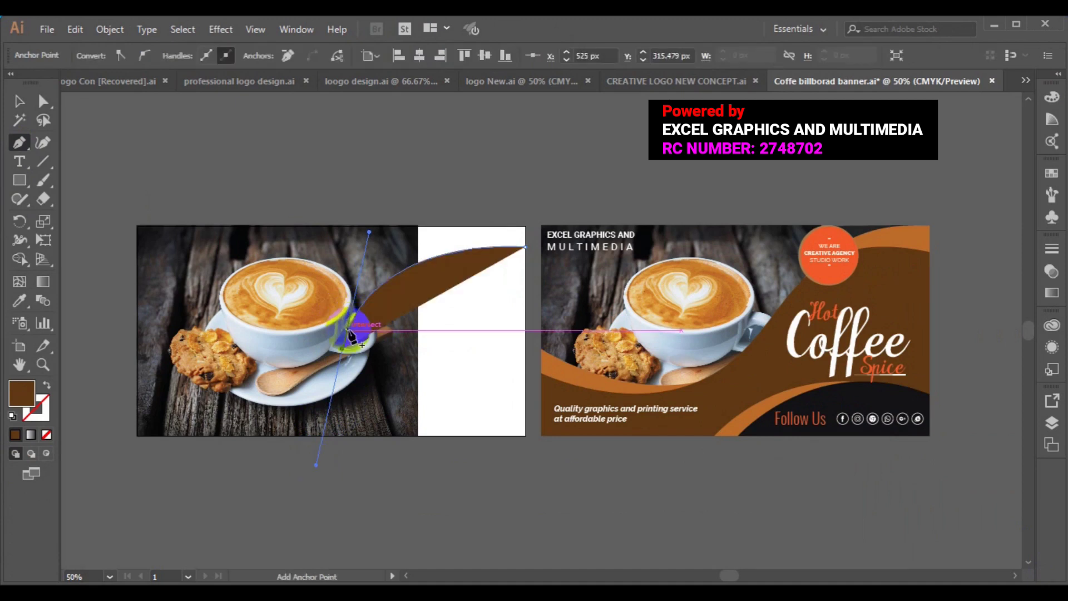
Rework the curved anchor beside the cup and break its handle for a sharp turn
{"action": "left_click", "coordinate": [347, 331]}
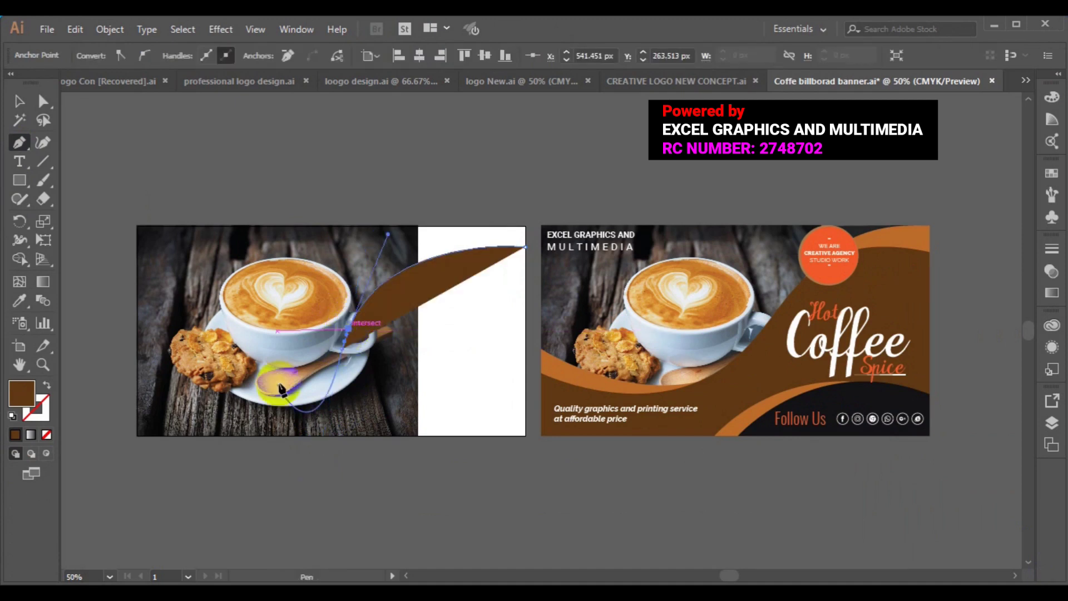
{"action": "key", "text": "ctrl+z"}
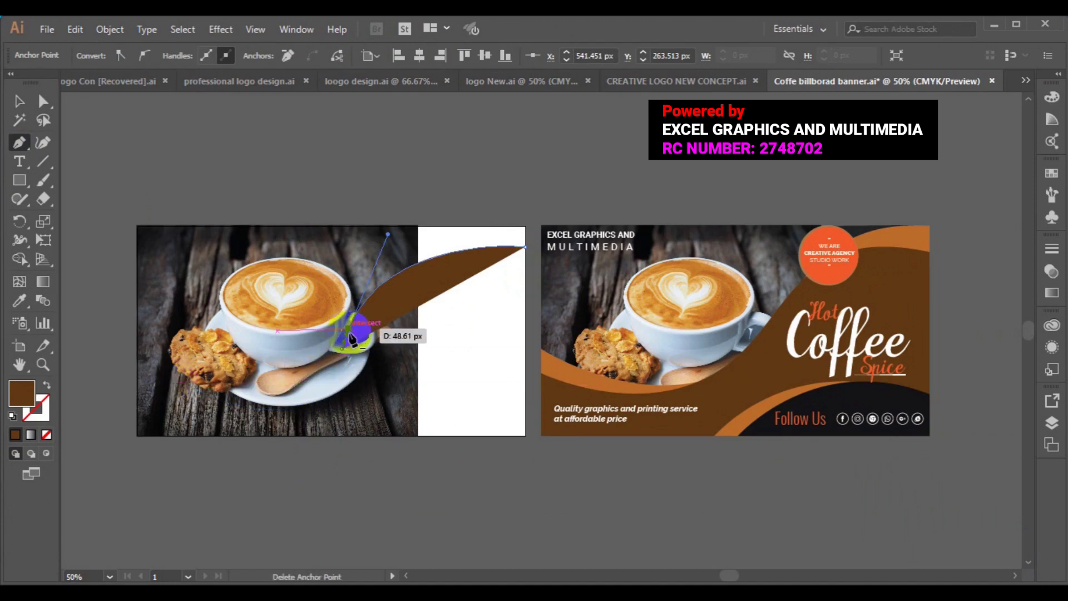
{"action": "left_click", "coordinate": [349, 333]}
{"action": "left_click_drag", "start_coordinate": [349, 334], "coordinate": [367, 370]}
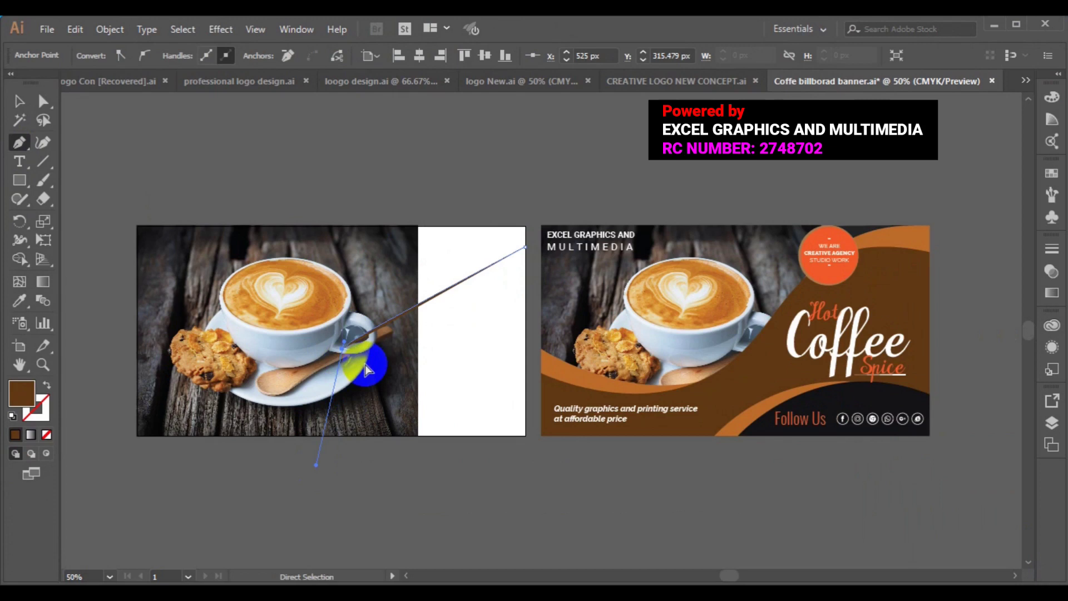
{"action": "left_click_drag", "start_coordinate": [367, 370], "coordinate": [366, 370]}
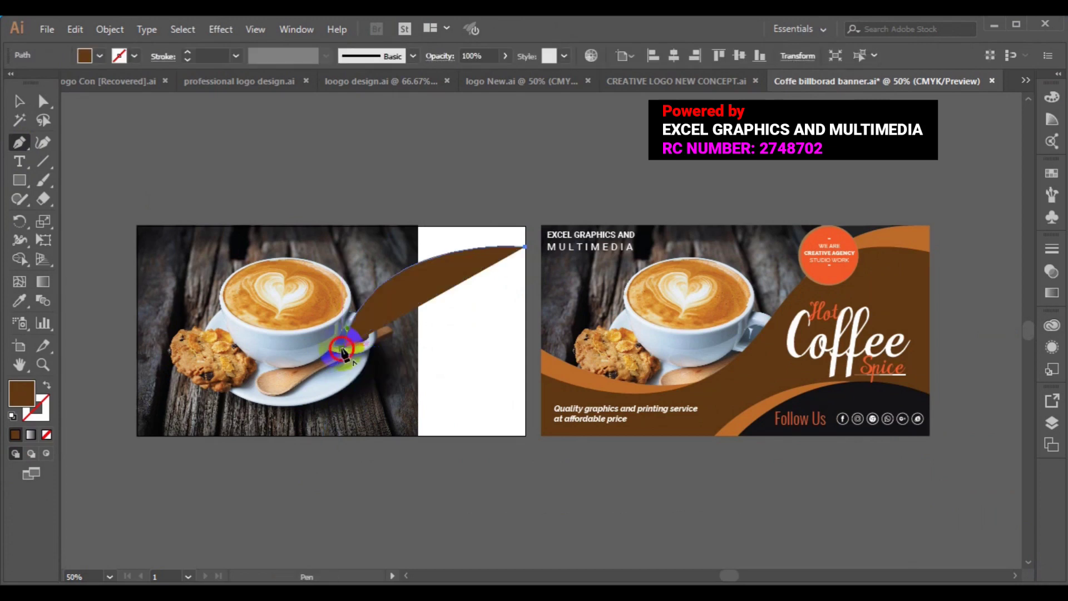
{"action": "left_click", "coordinate": [344, 352]}
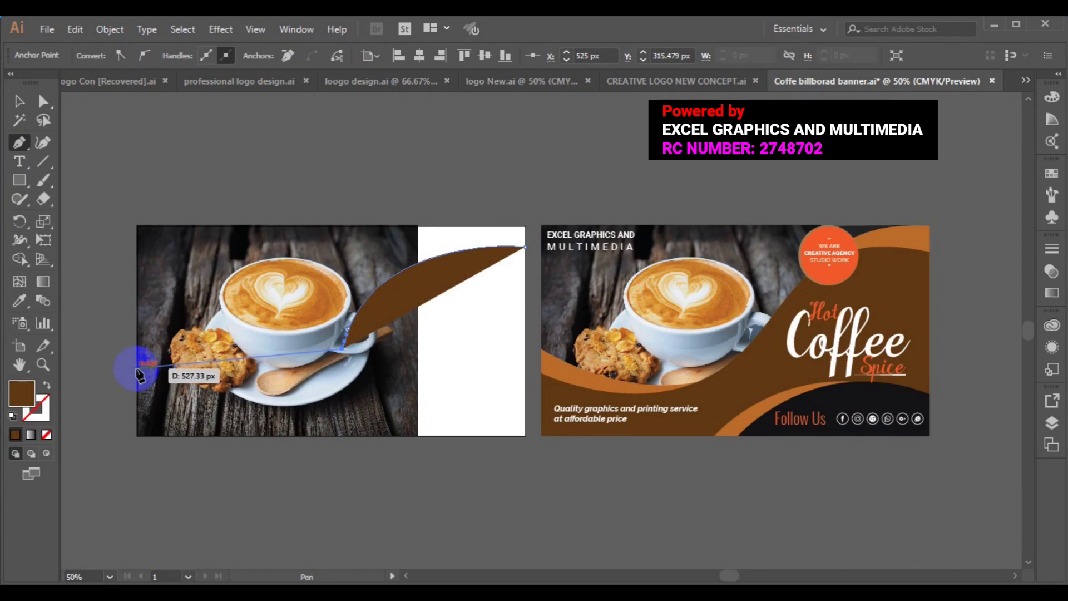
Curve the wave past the cookie to a corner at the artboard's bottom-left
{"action": "mouse_move", "coordinate": [139, 374]}
{"action": "left_mouse_down"}
{"action": "mouse_move", "coordinate": [60, 325]}
{"action": "mouse_move", "coordinate": [96, 336]}
{"action": "mouse_move", "coordinate": [83, 320]}
{"action": "left_mouse_up"}
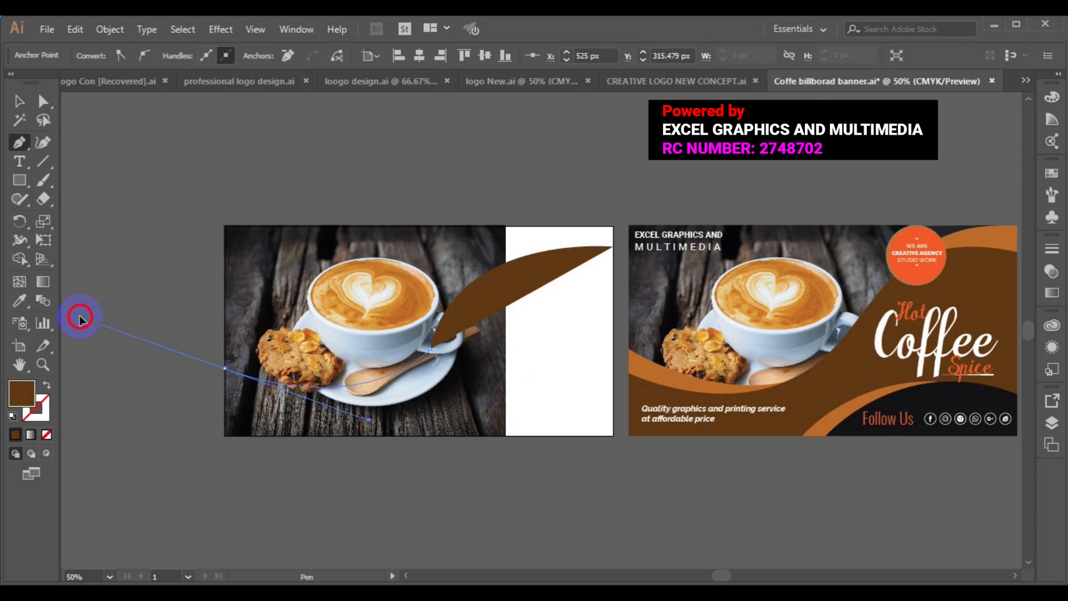
{"action": "left_click_drag", "start_coordinate": [80, 320], "coordinate": [79, 317]}
{"action": "left_click", "coordinate": [225, 369]}
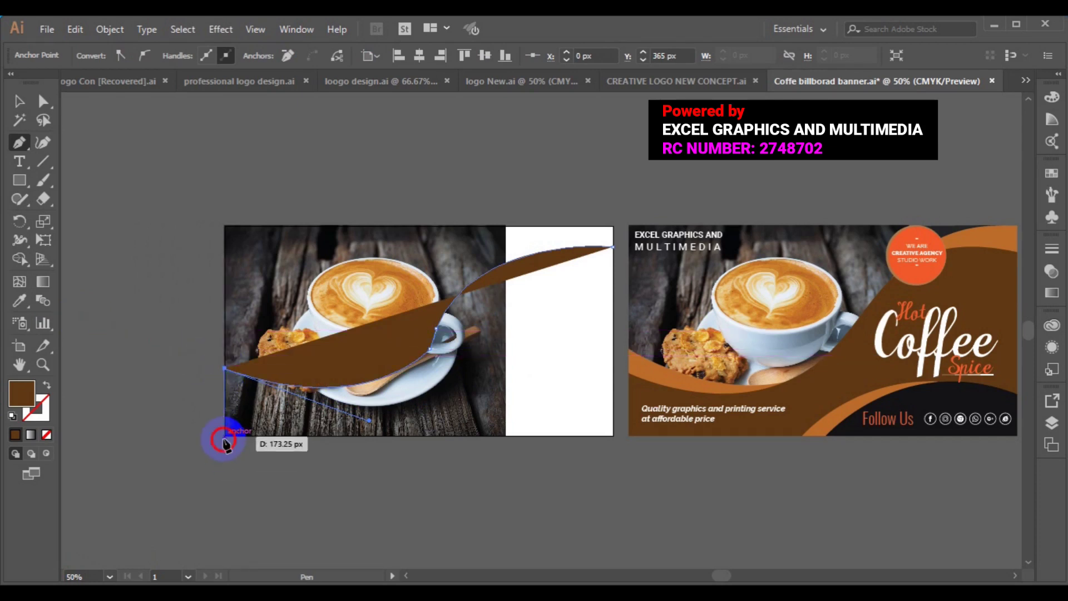
{"action": "left_click", "coordinate": [224, 436]}
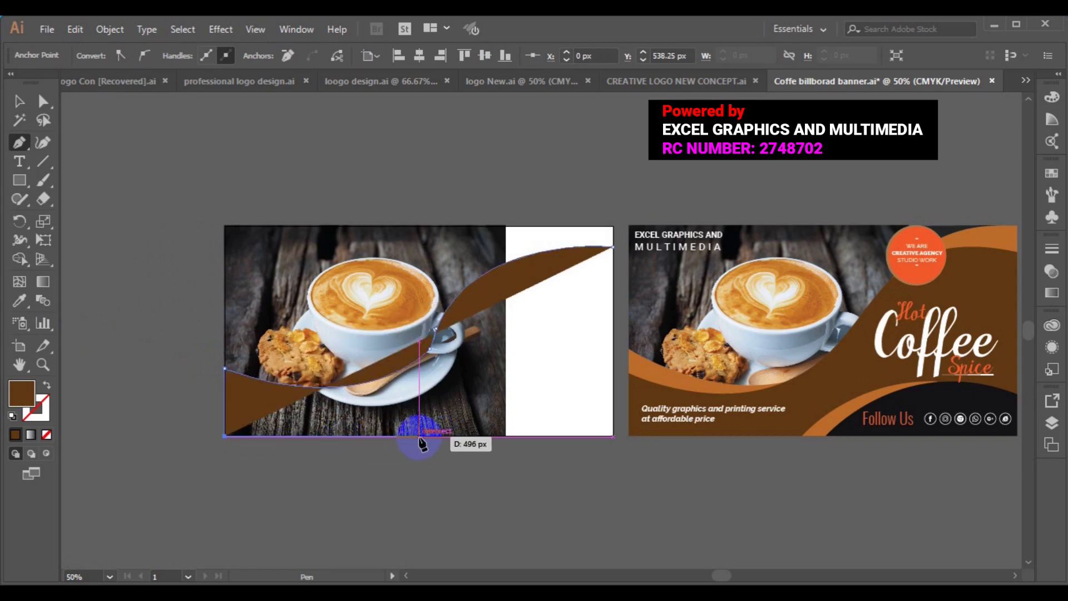
Add curved anchors on the bottom and right edges and close the wave
{"action": "left_click_drag", "start_coordinate": [419, 436], "coordinate": [520, 428]}
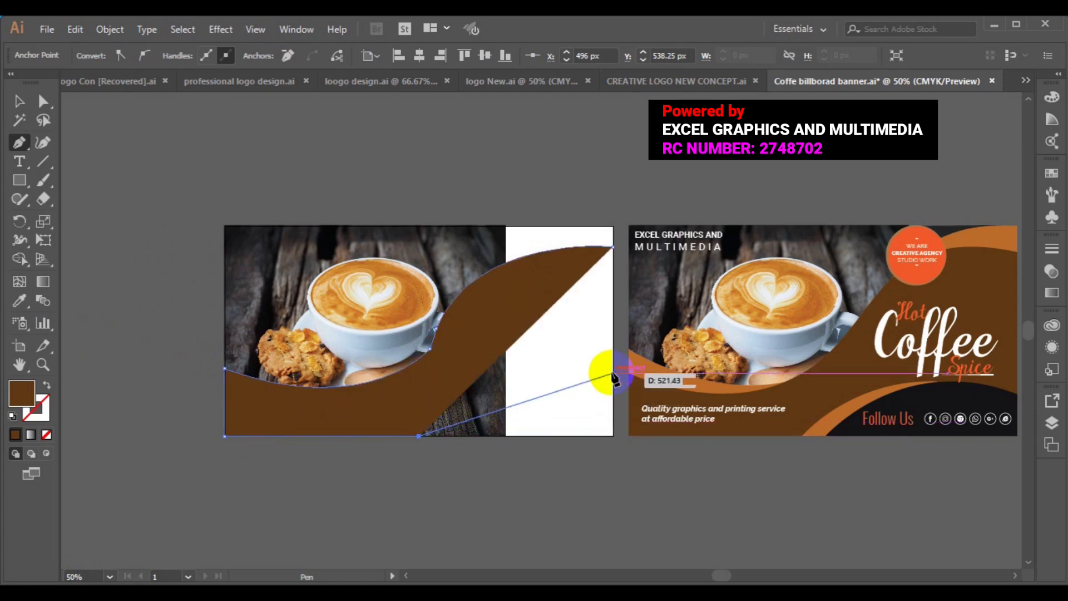
{"action": "left_click_drag", "start_coordinate": [613, 373], "coordinate": [731, 389]}
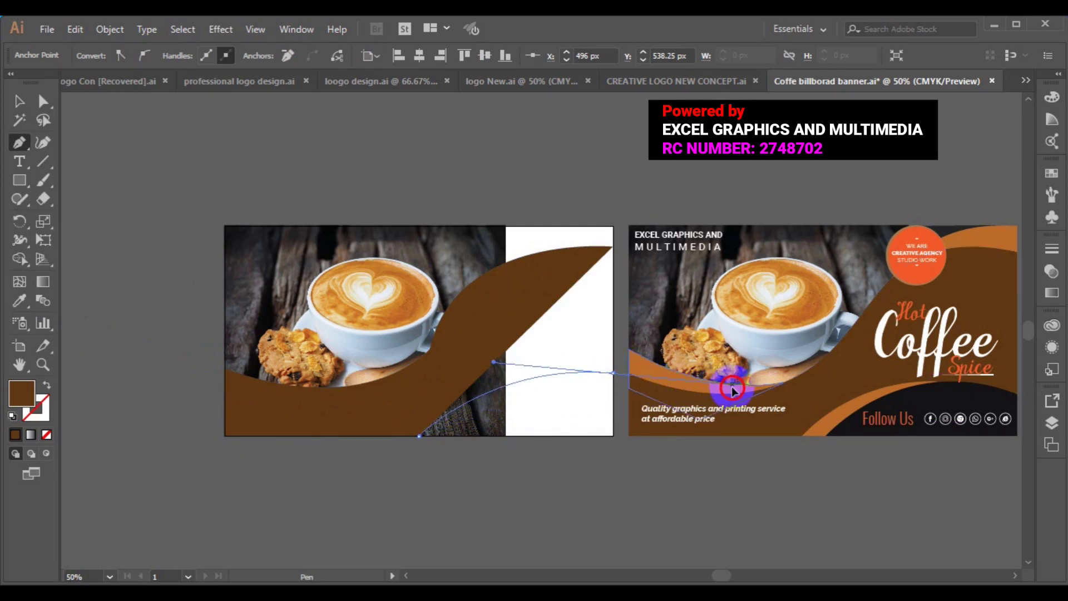
{"action": "mouse_move", "coordinate": [732, 389]}
{"action": "left_mouse_down"}
{"action": "mouse_move", "coordinate": [626, 361]}
{"action": "mouse_move", "coordinate": [616, 377]}
{"action": "left_mouse_up"}
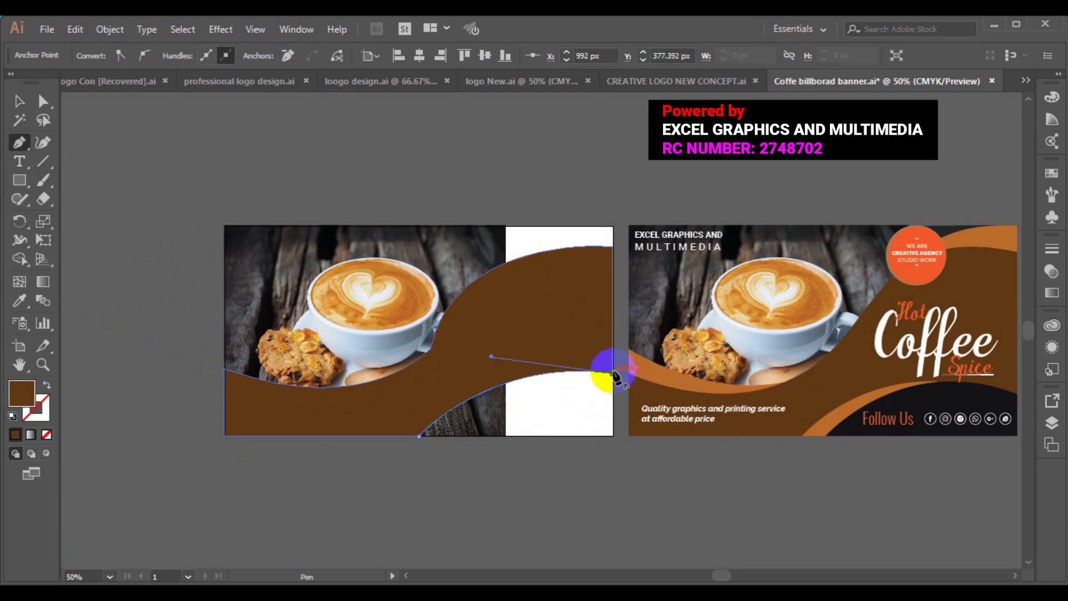
{"action": "left_click", "coordinate": [612, 247]}
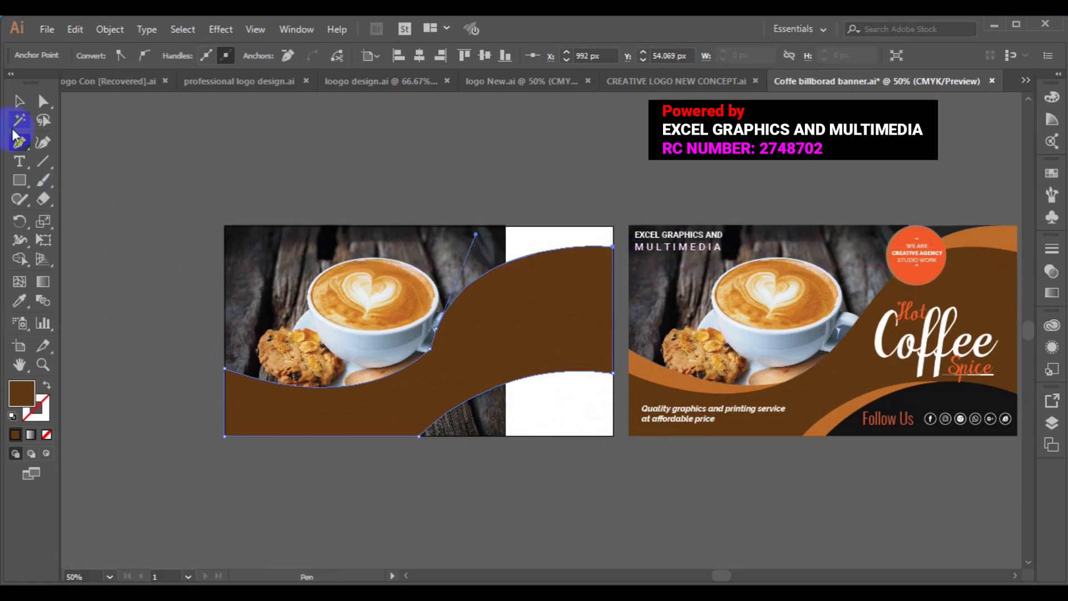
{"action": "left_click", "coordinate": [18, 146]}
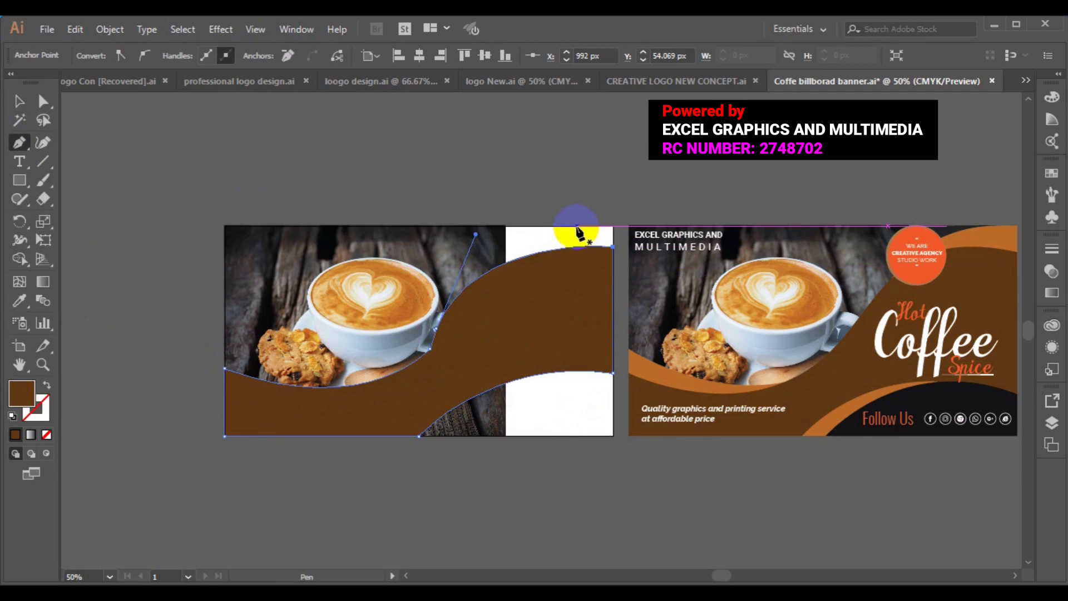
Draw a second closed wave along the top-right edge, curving near the cup's rim
{"action": "left_click", "coordinate": [576, 227]}
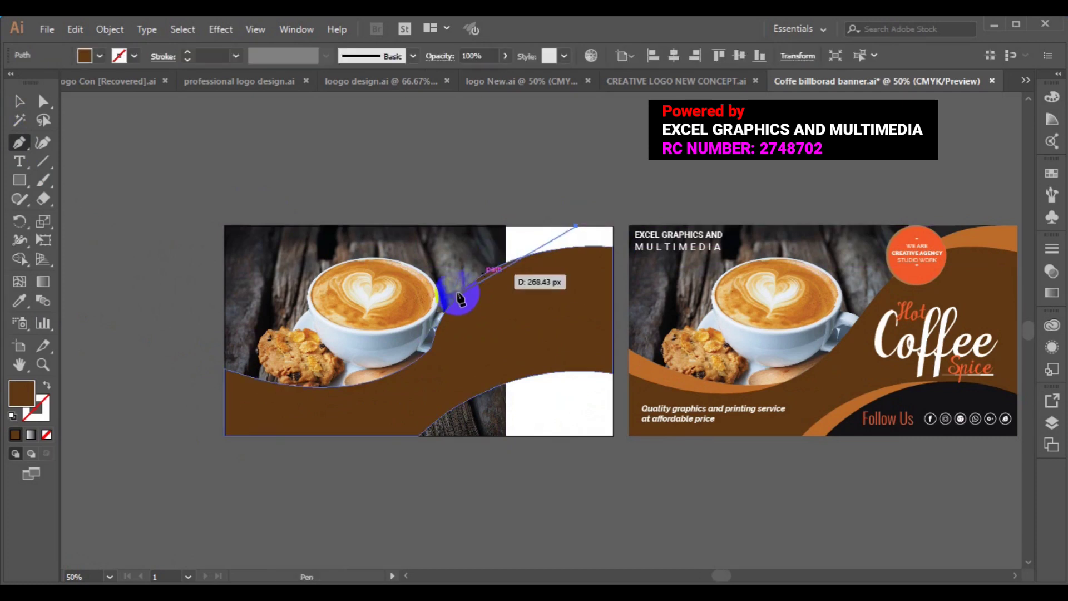
{"action": "mouse_move", "coordinate": [458, 295]}
{"action": "left_mouse_down"}
{"action": "mouse_move", "coordinate": [465, 322]}
{"action": "mouse_move", "coordinate": [443, 339]}
{"action": "left_mouse_up"}
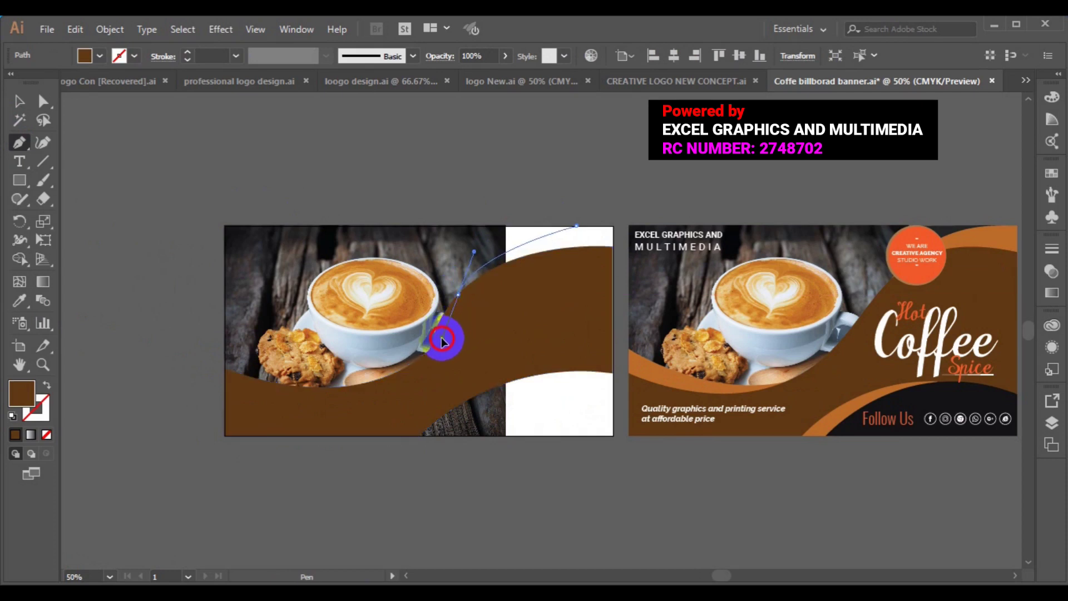
{"action": "left_click_drag", "start_coordinate": [443, 339], "coordinate": [441, 335]}
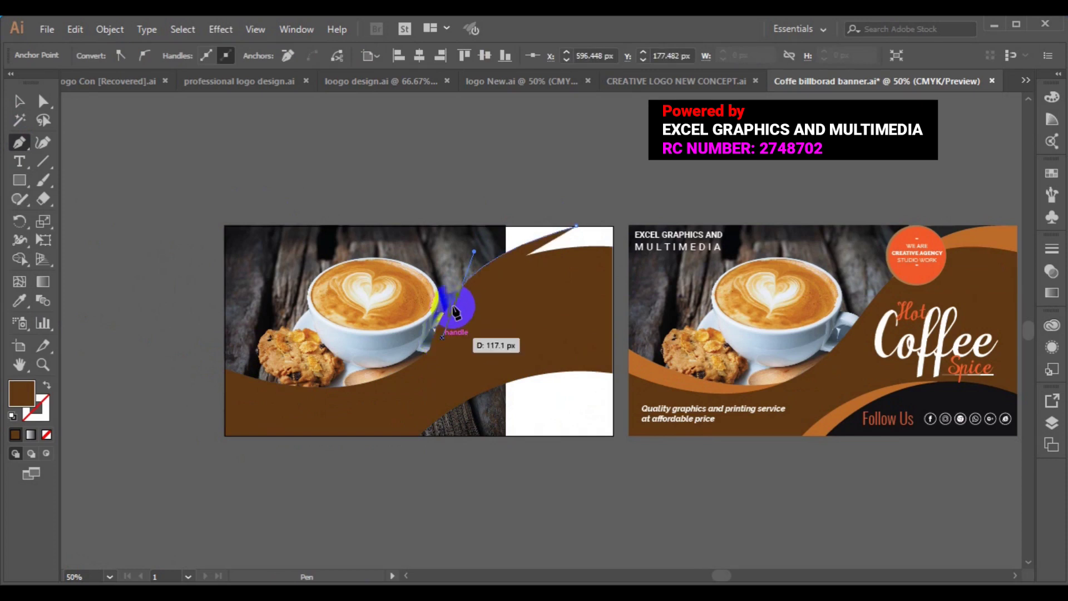
{"action": "left_click", "coordinate": [458, 295]}
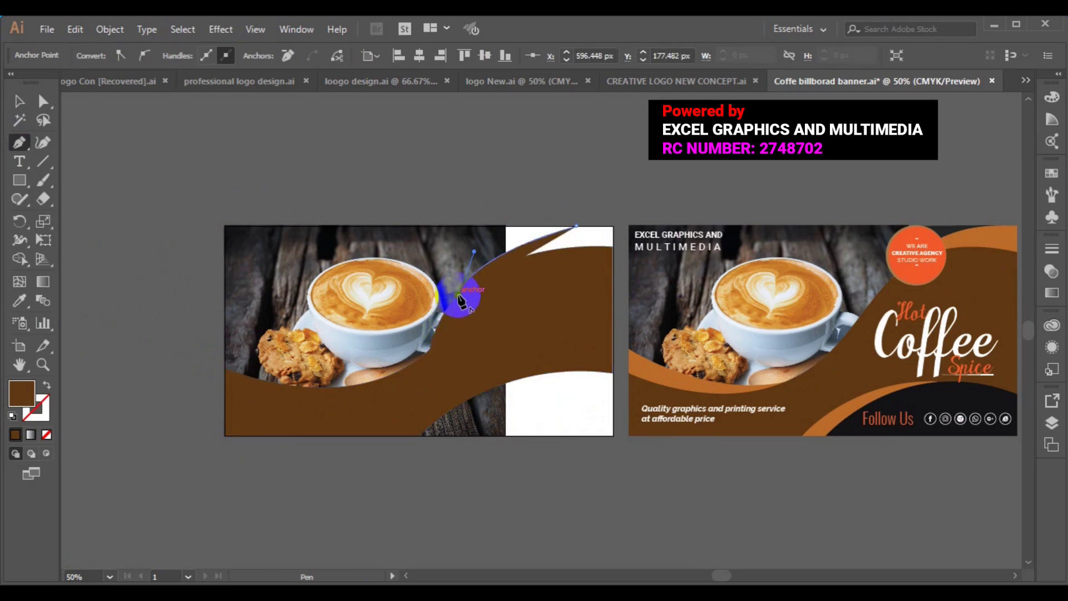
{"action": "left_click", "coordinate": [612, 267]}
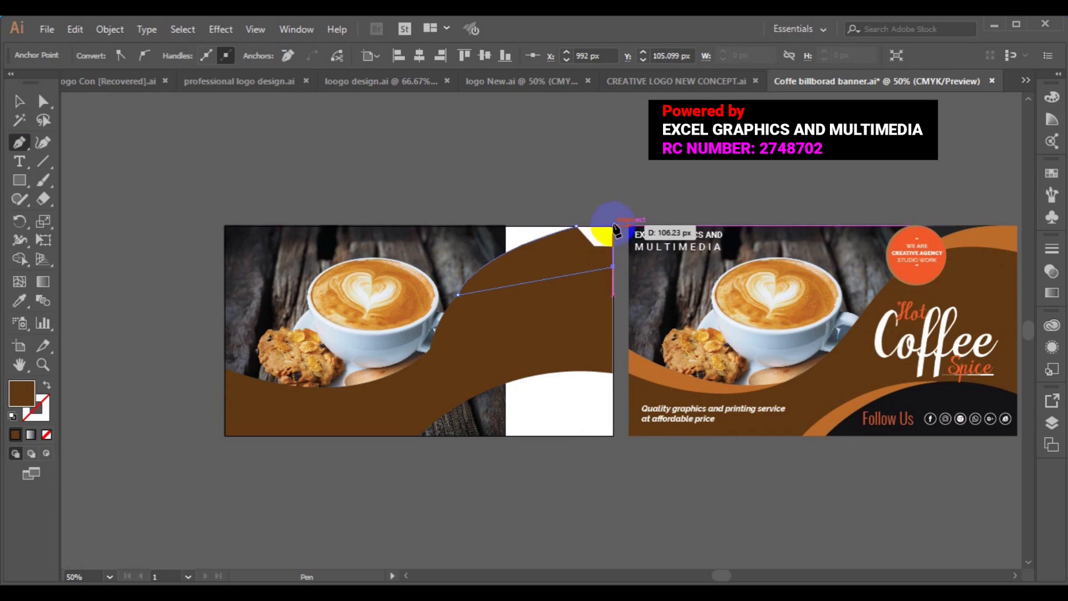
{"action": "left_click", "coordinate": [613, 226]}
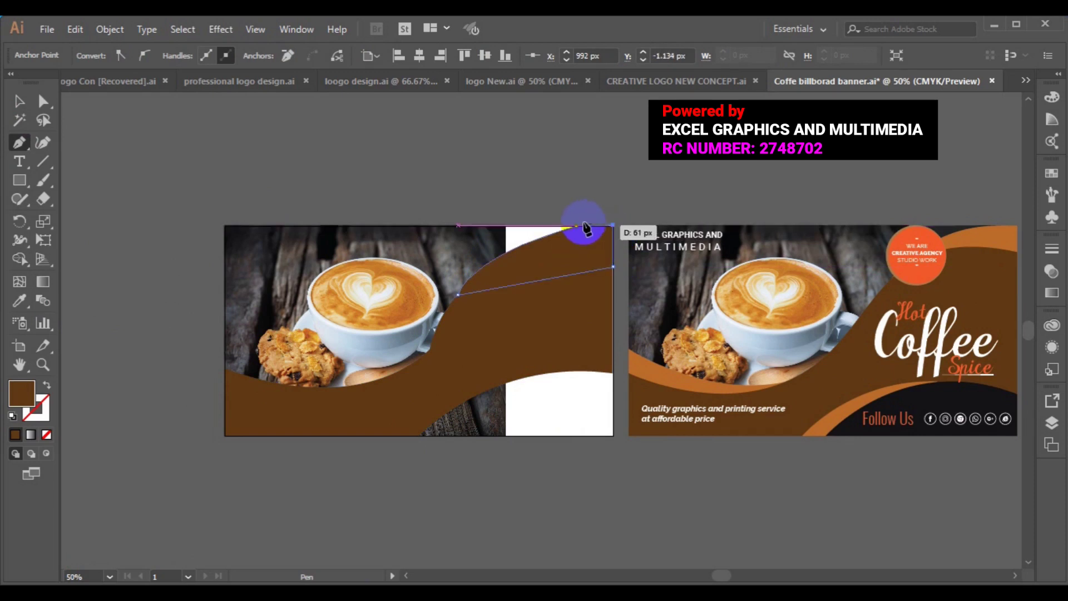
{"action": "left_click", "coordinate": [576, 227]}
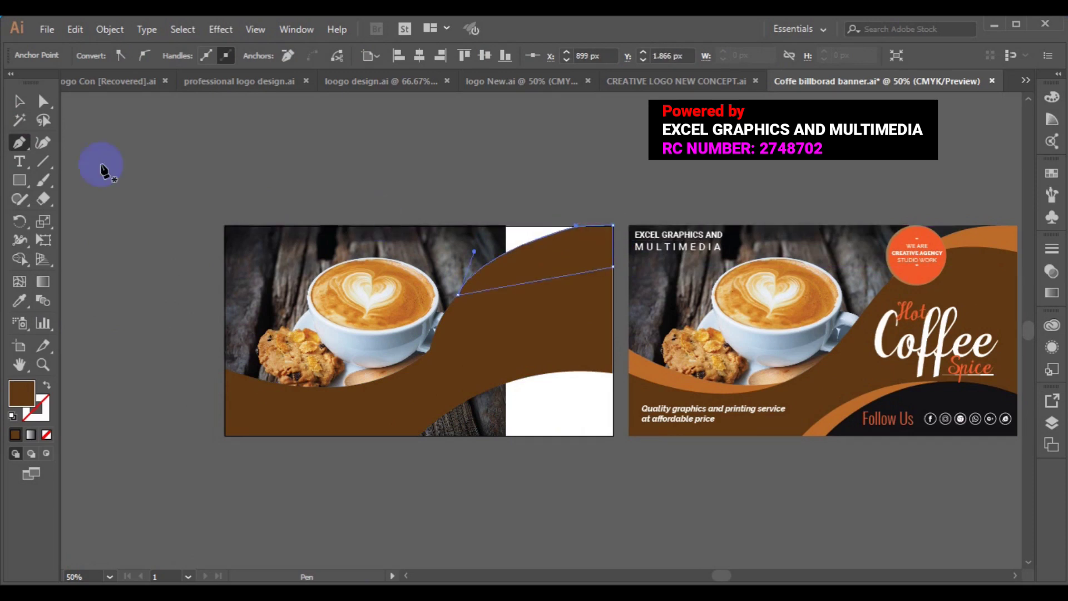
Fill the new wave with the reference banner's orange using the Eyedropper
{"action": "left_click", "coordinate": [20, 300]}
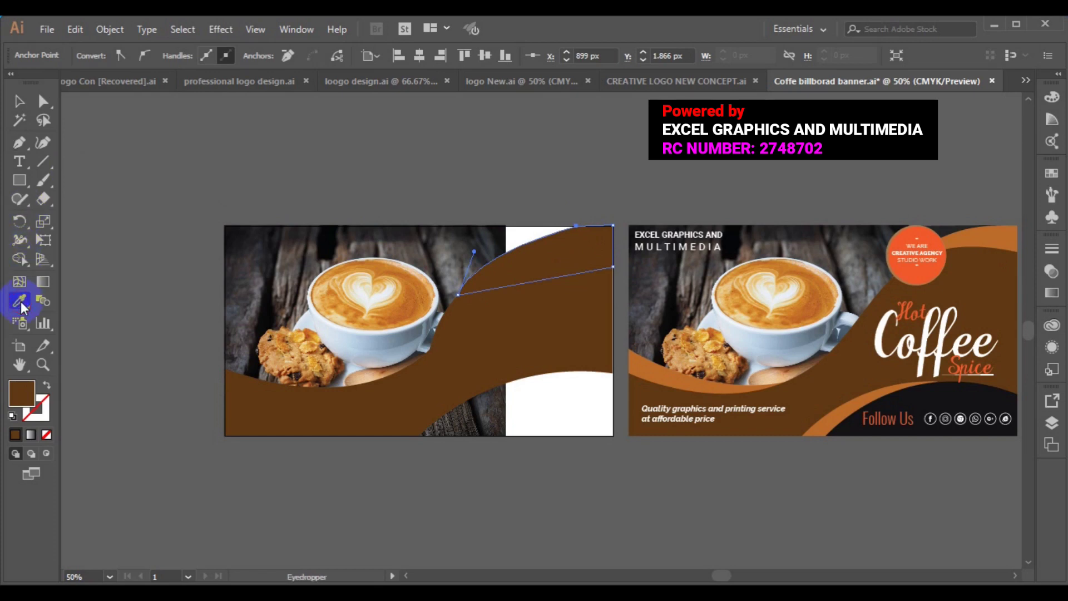
{"action": "left_click", "coordinate": [971, 237]}
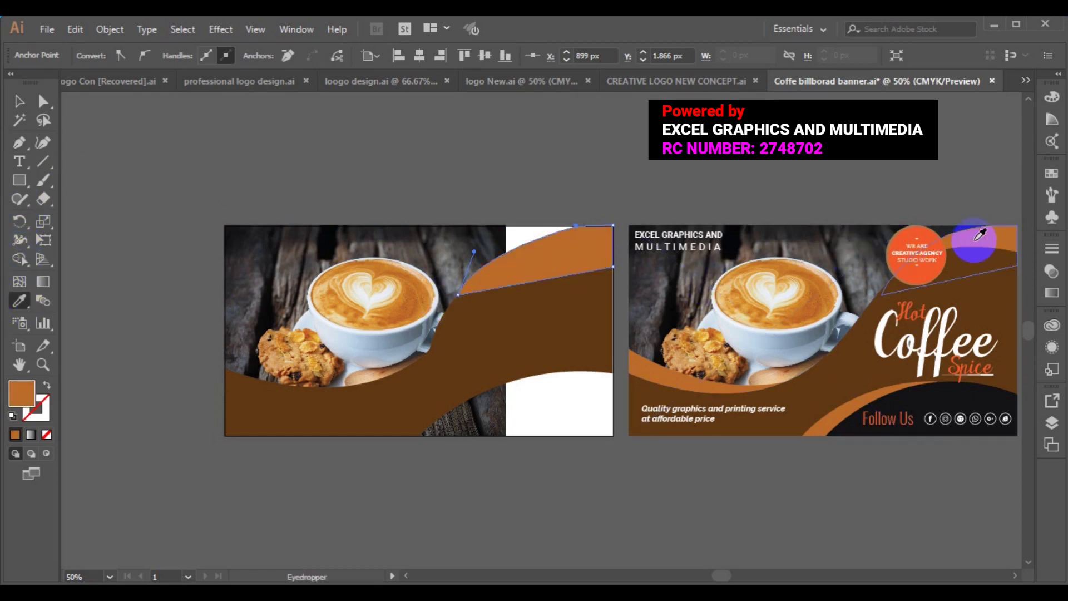
{"action": "left_click", "coordinate": [20, 101]}
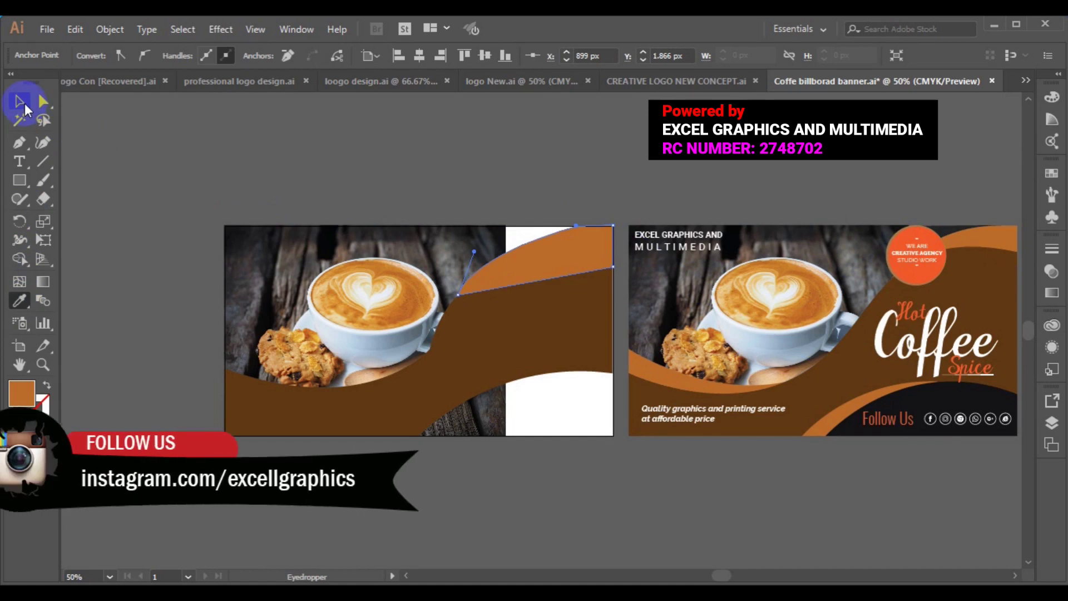
{"action": "right_click", "coordinate": [573, 260]}
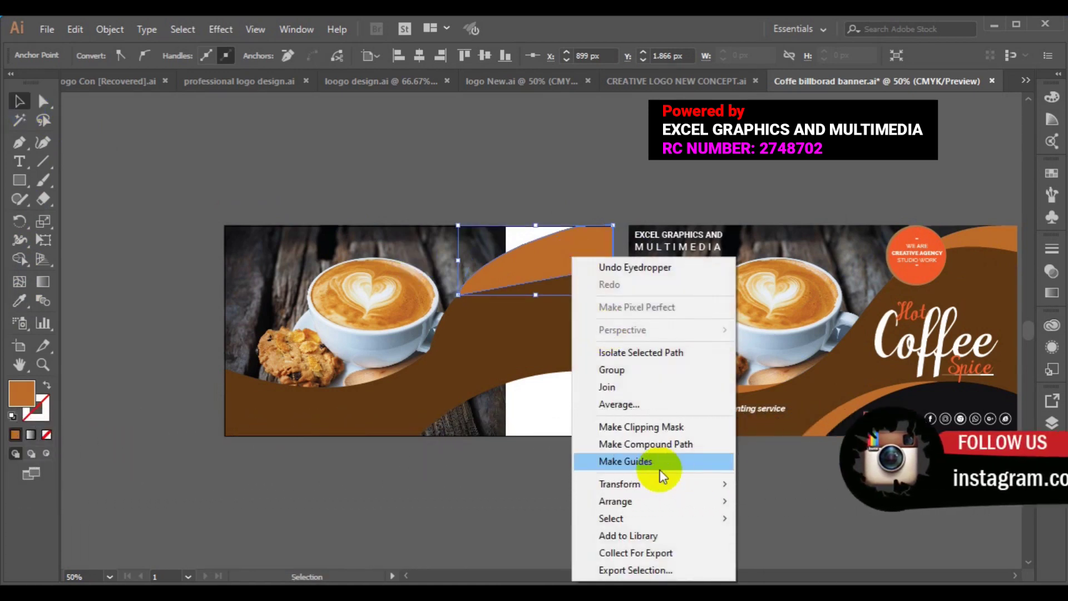
{"action": "mouse_move", "coordinate": [393, 417]}
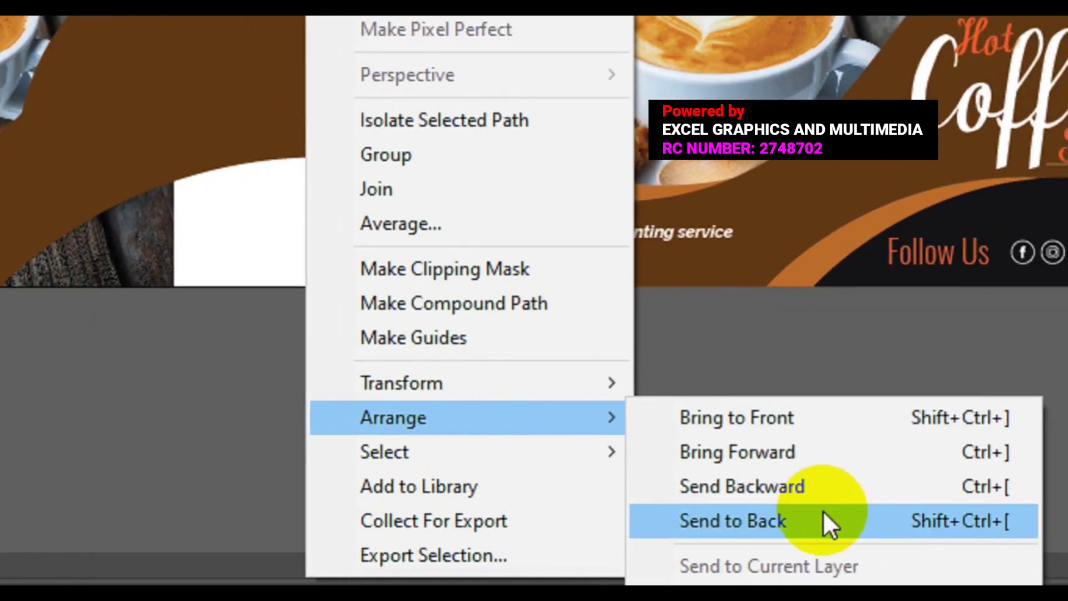
Send the orange wave back and bring the brown wave in front of it
{"action": "left_click", "coordinate": [822, 520]}
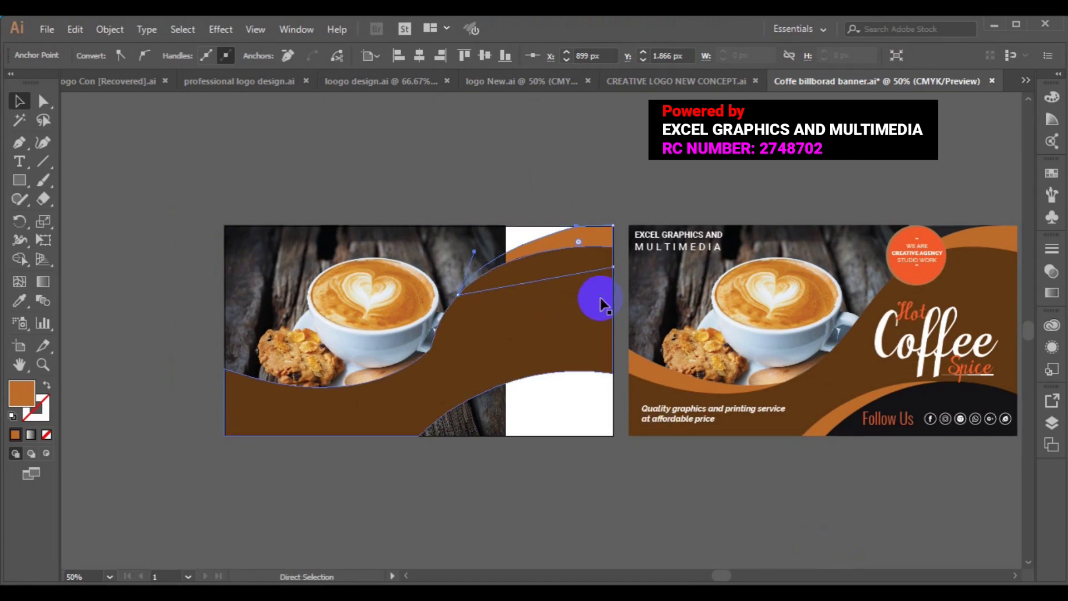
{"action": "key", "text": "ctrl+shift+bracketright"}
{"action": "left_click", "coordinate": [550, 334]}
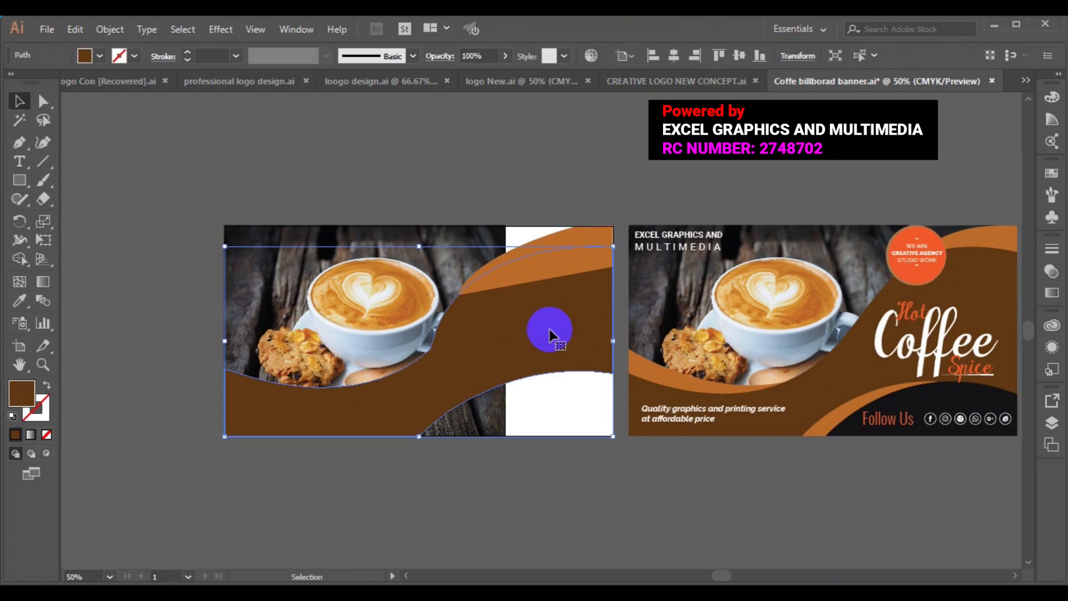
{"action": "right_click", "coordinate": [549, 334]}
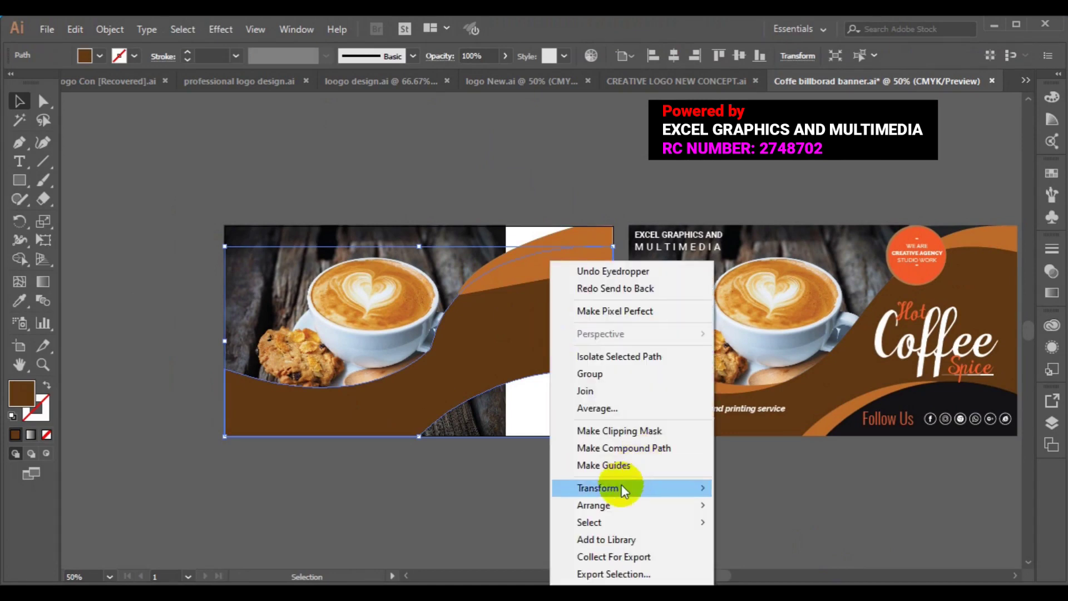
{"action": "mouse_move", "coordinate": [593, 505]}
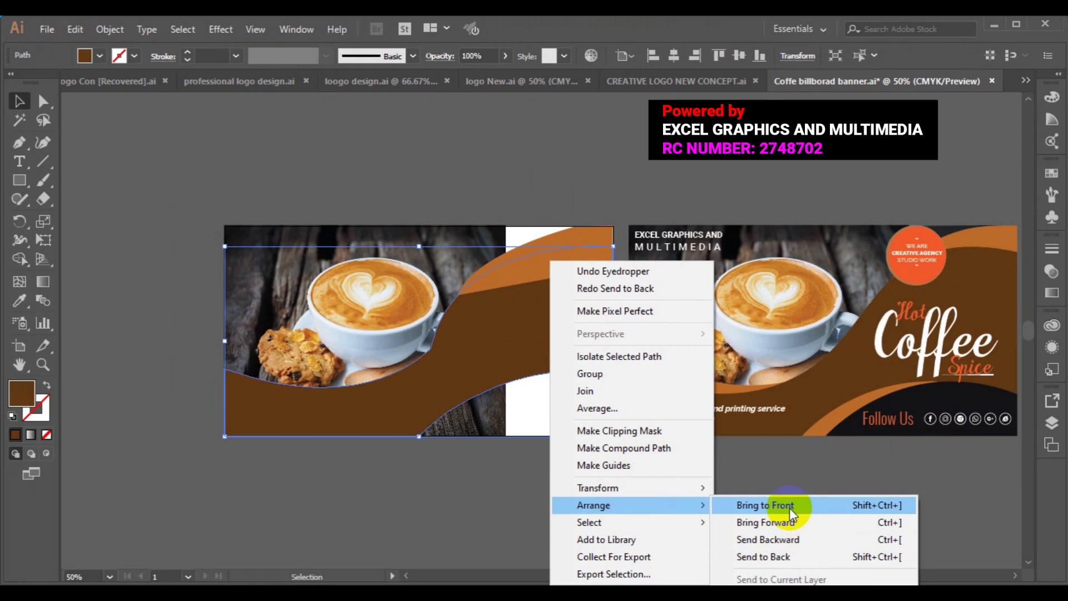
{"action": "left_click", "coordinate": [790, 507]}
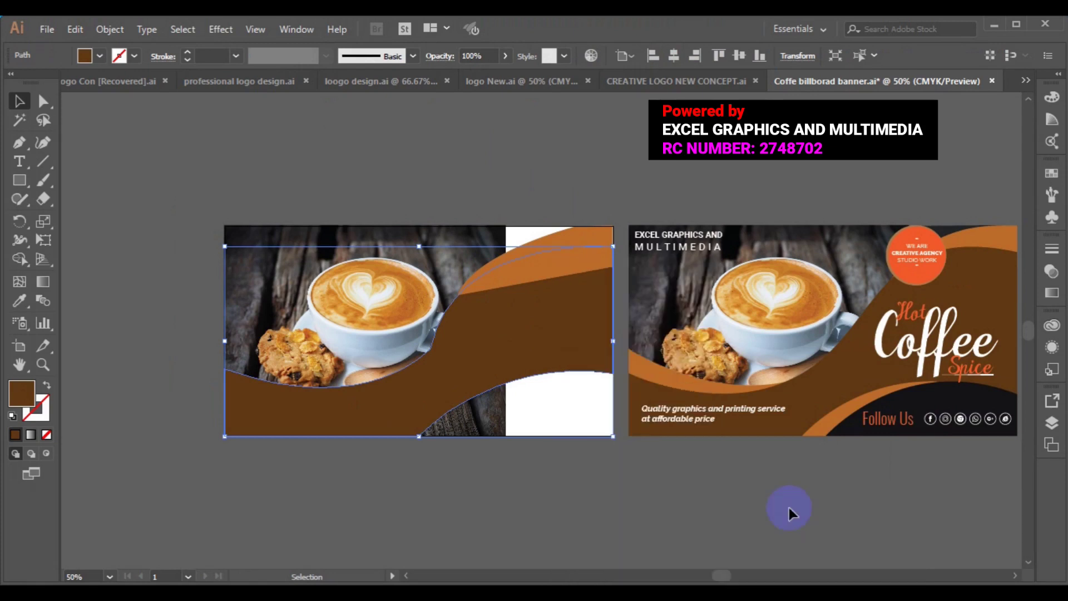
{"action": "left_click", "coordinate": [756, 519]}
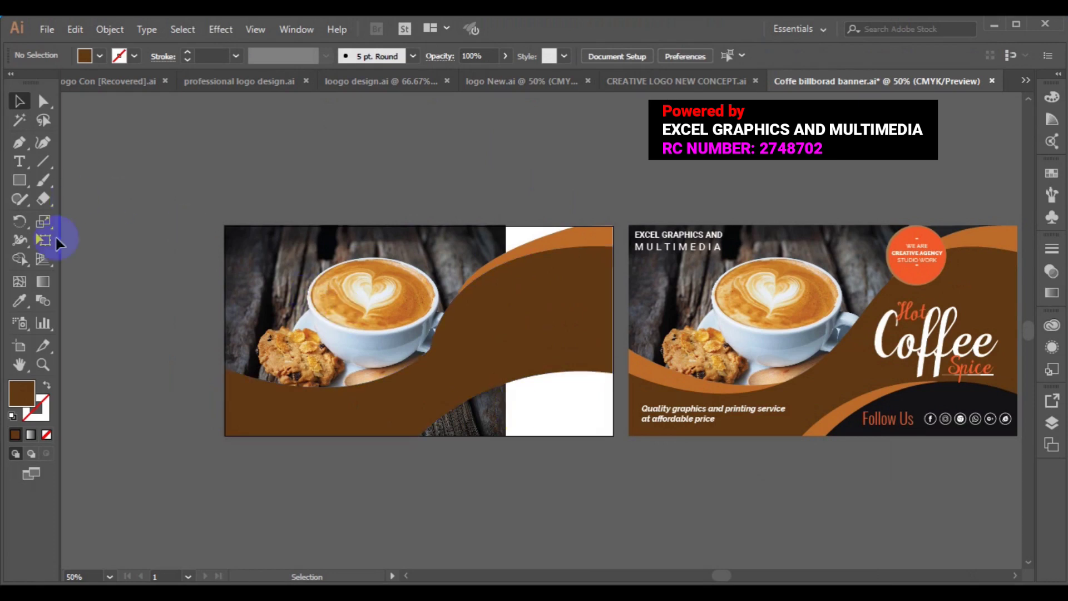
Draw a closed orange band along the banner's bottom edge under the wave's lower curve
{"action": "left_click", "coordinate": [566, 245]}
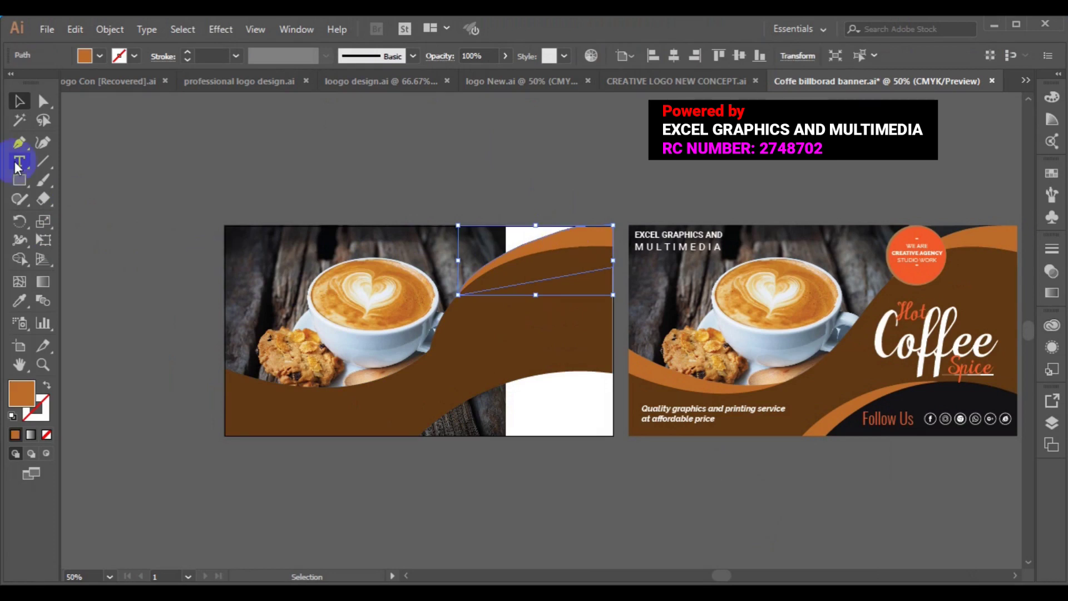
{"action": "left_click", "coordinate": [19, 143]}
{"action": "left_click", "coordinate": [441, 437]}
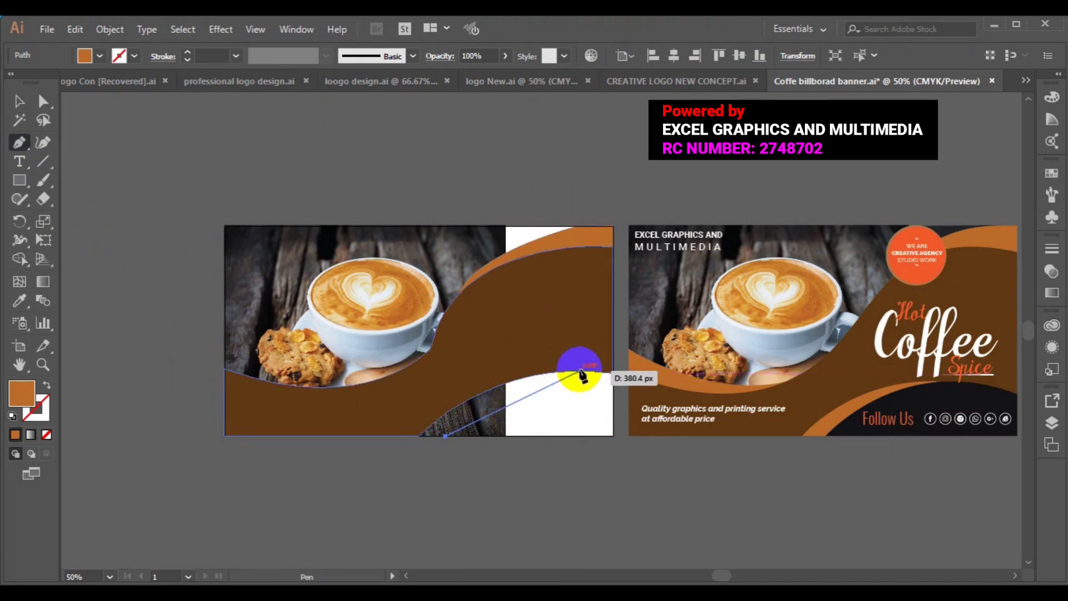
{"action": "left_click_drag", "start_coordinate": [580, 371], "coordinate": [622, 376]}
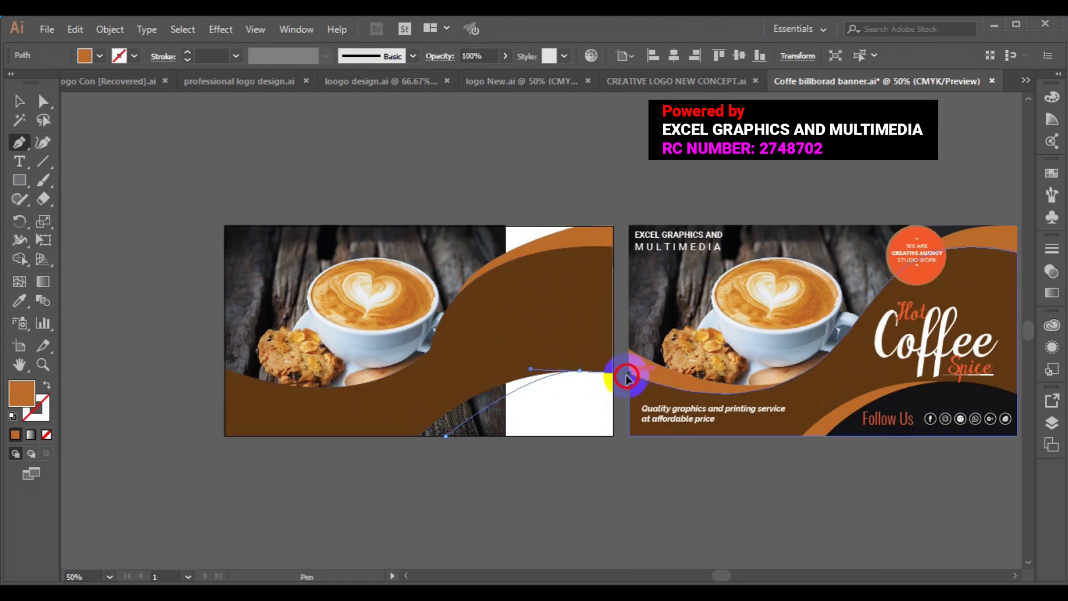
{"action": "left_click_drag", "start_coordinate": [628, 379], "coordinate": [629, 381]}
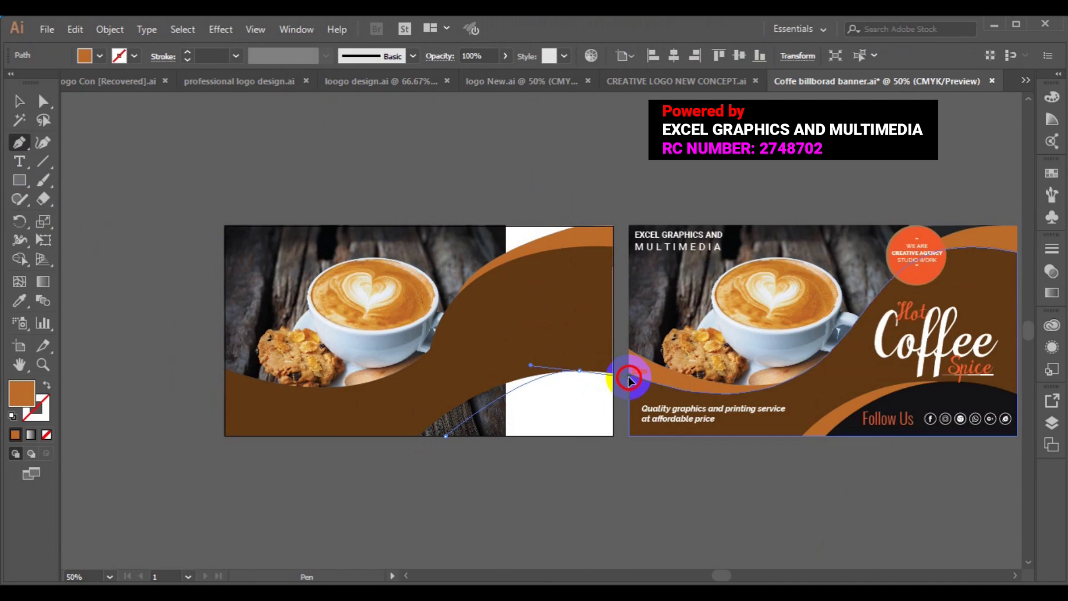
{"action": "left_click_drag", "start_coordinate": [630, 381], "coordinate": [637, 376]}
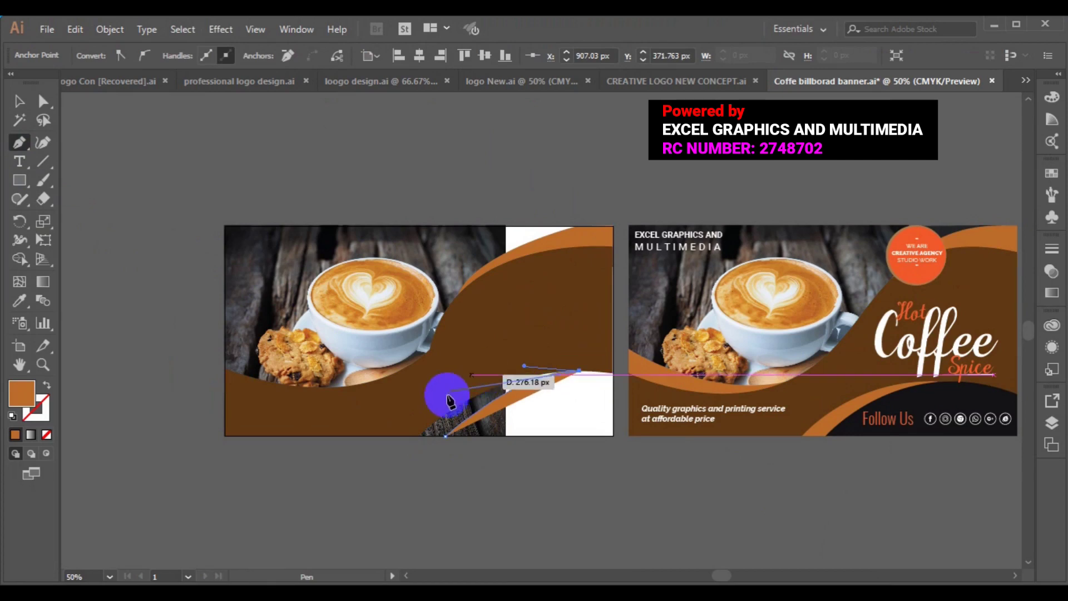
{"action": "left_click_drag", "start_coordinate": [420, 435], "coordinate": [422, 435]}
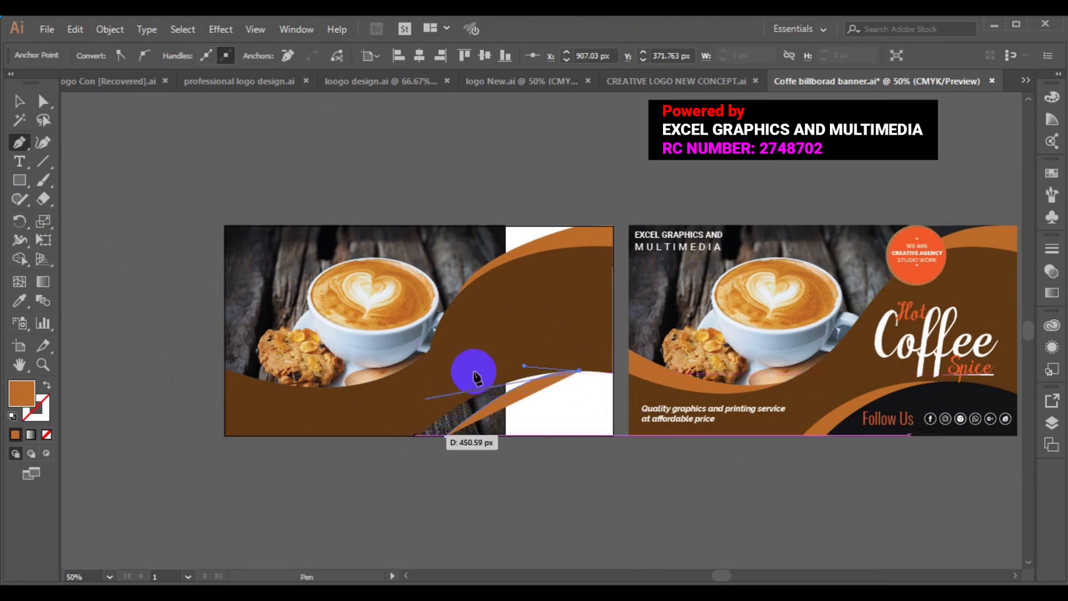
{"action": "left_click", "coordinate": [523, 349]}
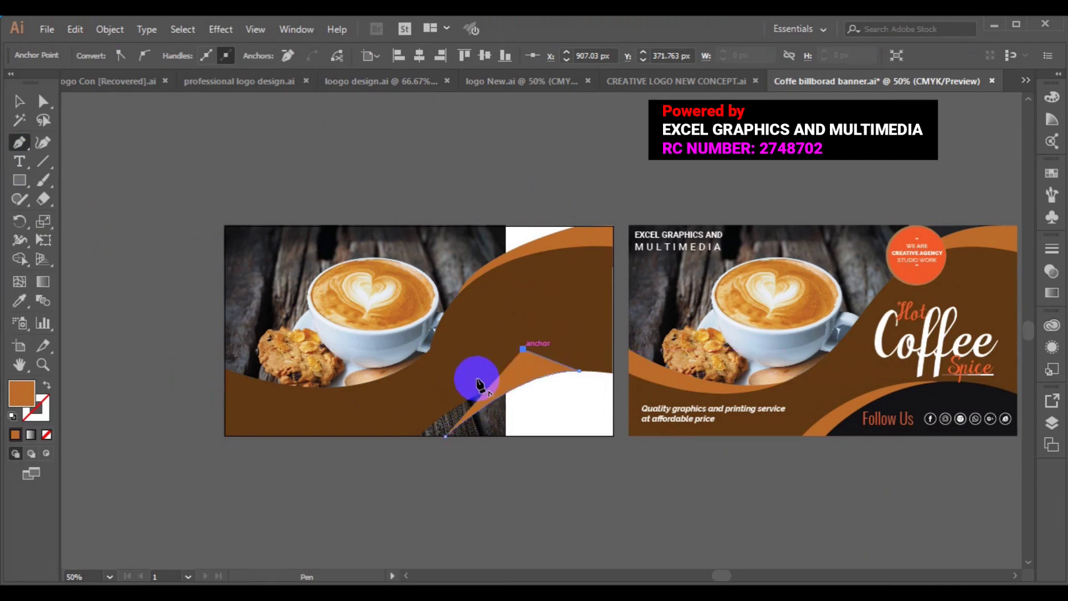
{"action": "left_click", "coordinate": [410, 412]}
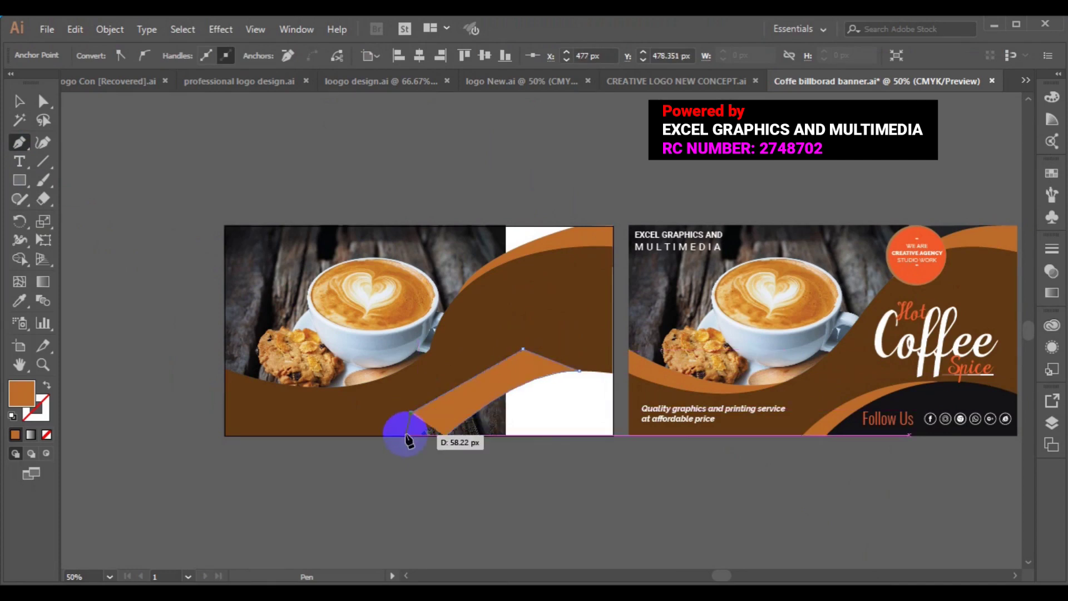
{"action": "left_click", "coordinate": [404, 438]}
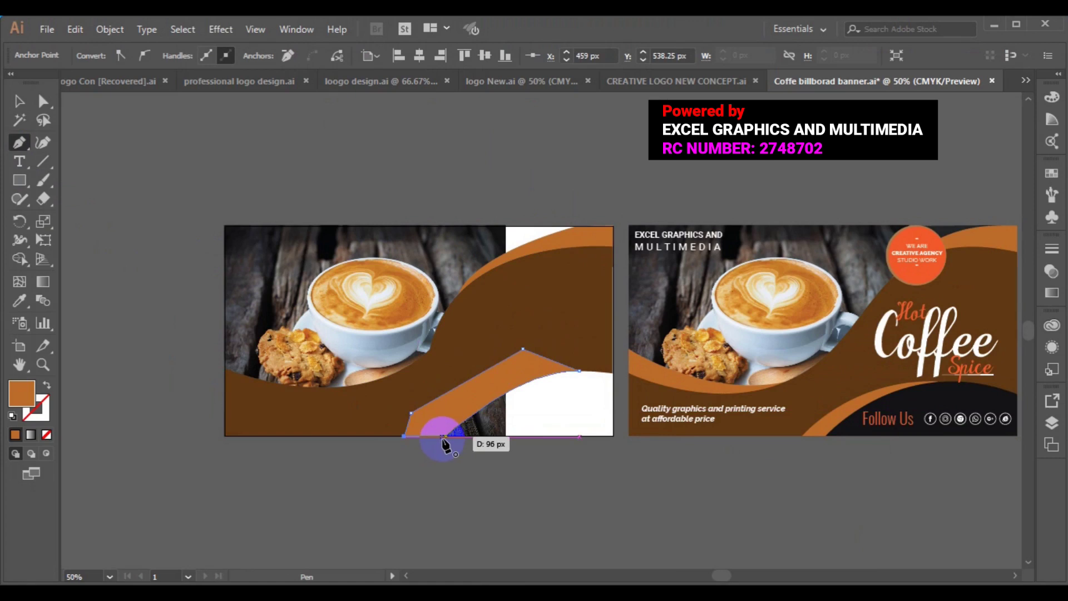
{"action": "left_click", "coordinate": [445, 436]}
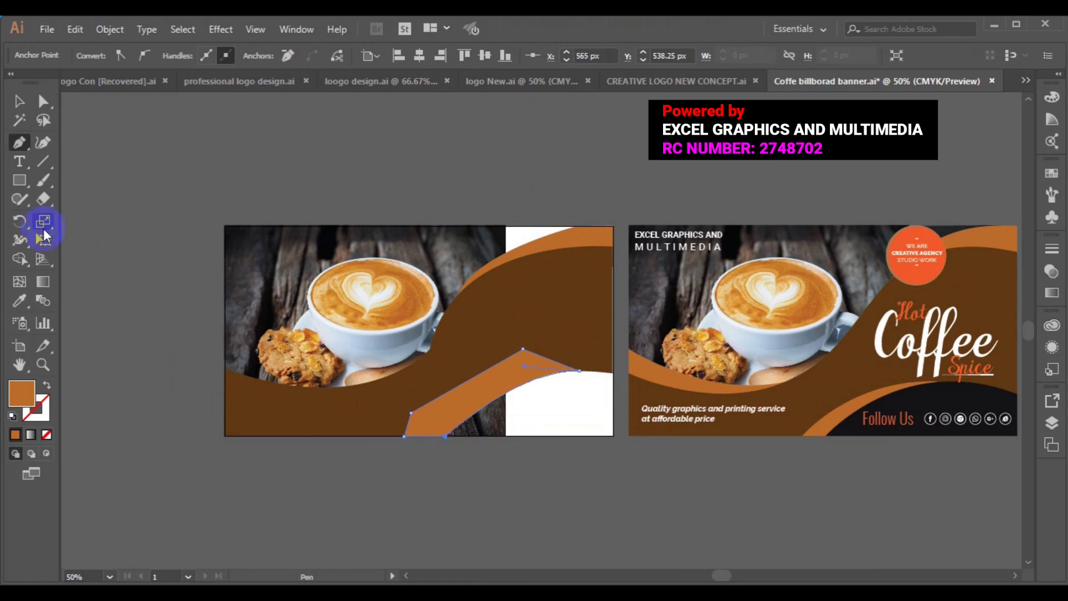
Bring the brown wave to the front over the new band and deselect
{"action": "left_click", "coordinate": [19, 103]}
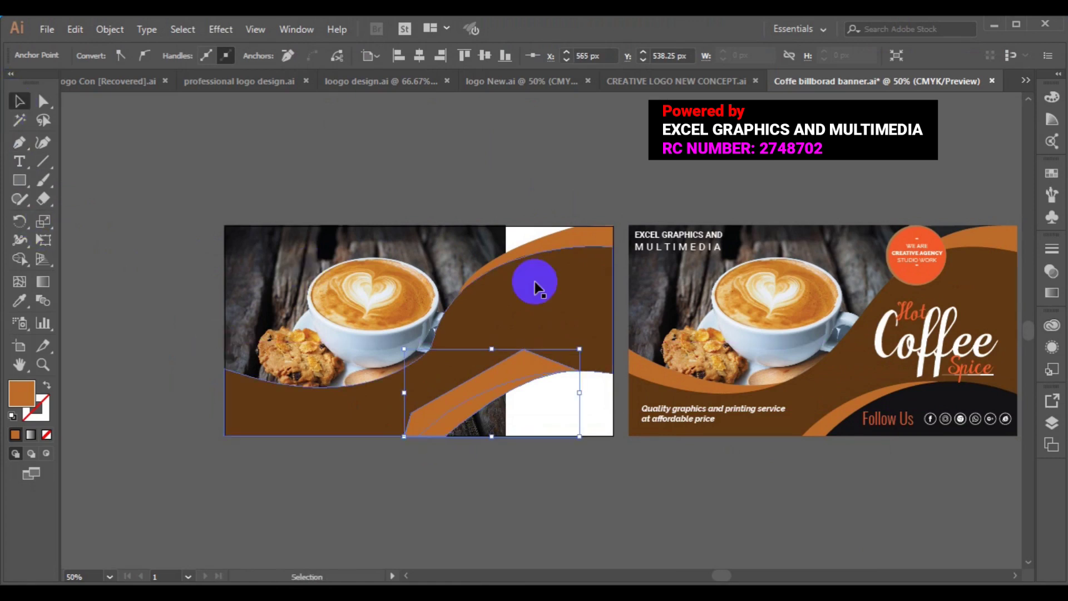
{"action": "left_click", "coordinate": [536, 287]}
{"action": "right_click", "coordinate": [535, 262]}
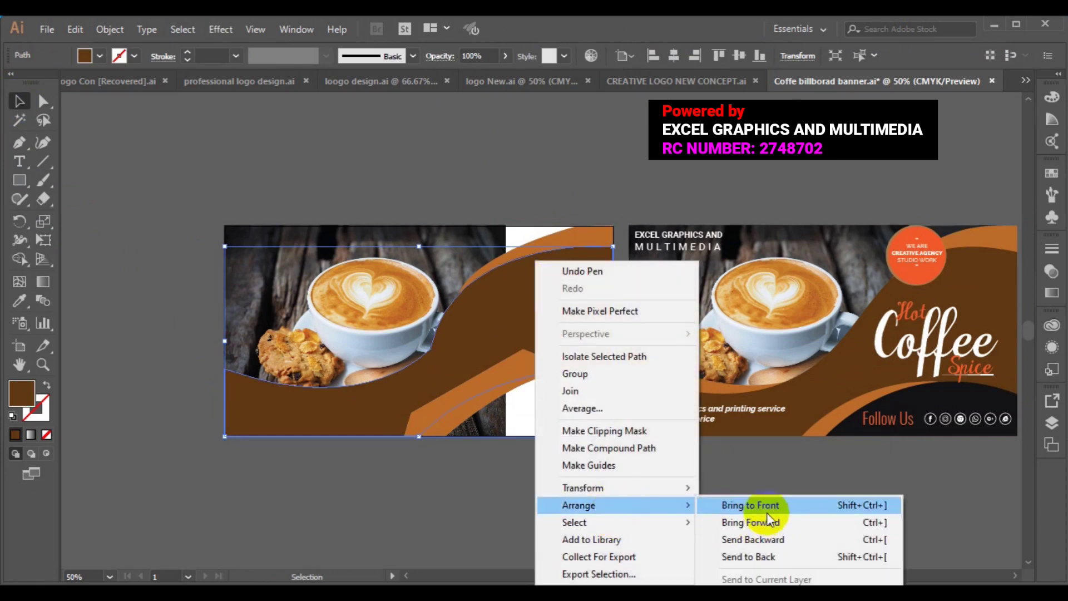
{"action": "mouse_move", "coordinate": [578, 505]}
{"action": "left_click", "coordinate": [766, 511]}
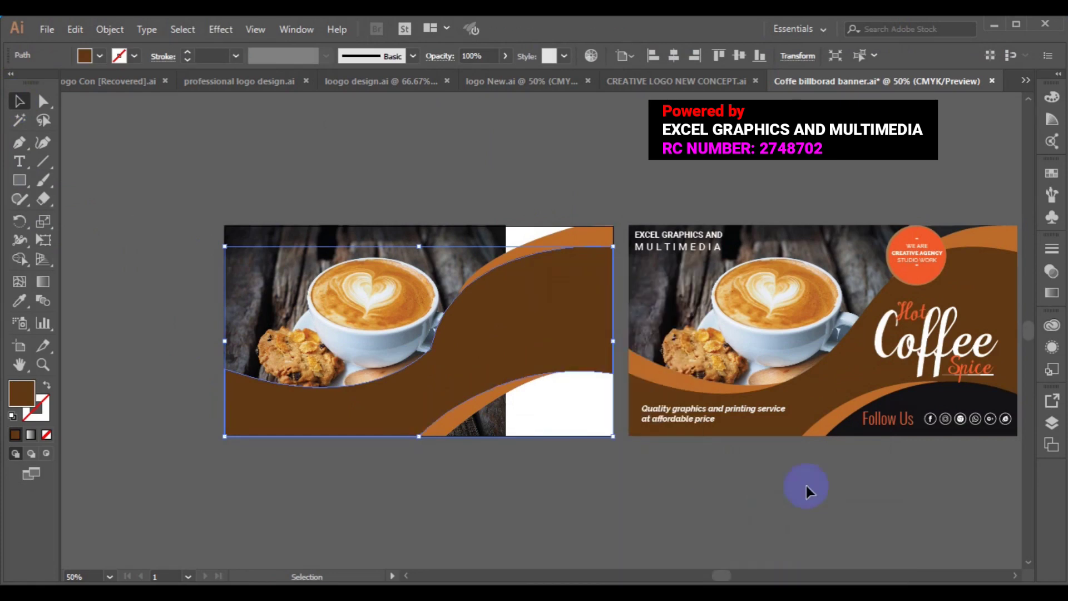
{"action": "left_click", "coordinate": [777, 482]}
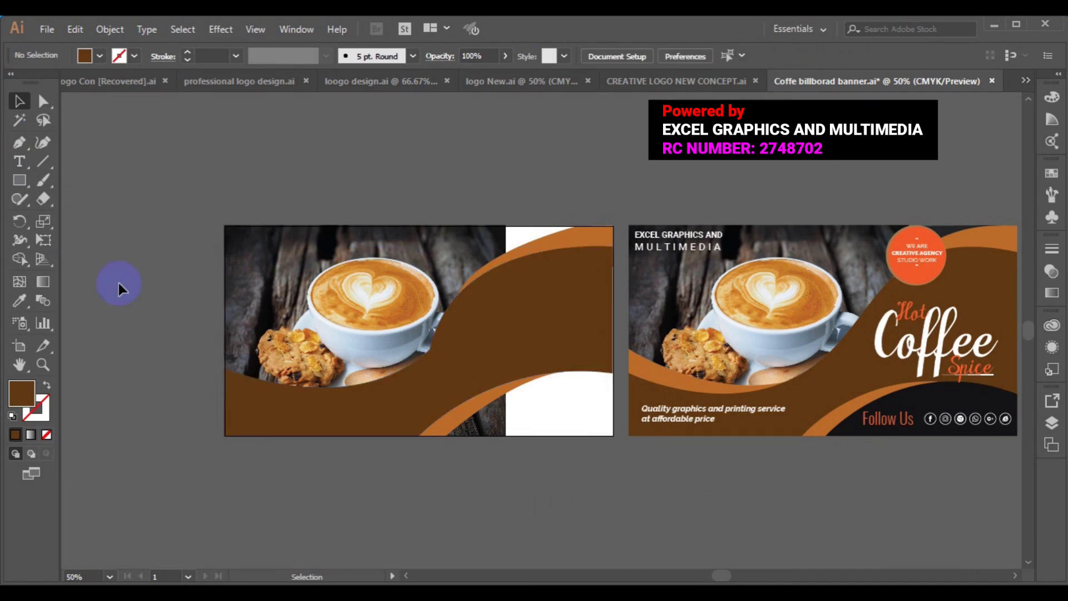
Draw a curved strip from the banner's left edge along beneath the cookie
{"action": "left_click", "coordinate": [18, 144]}
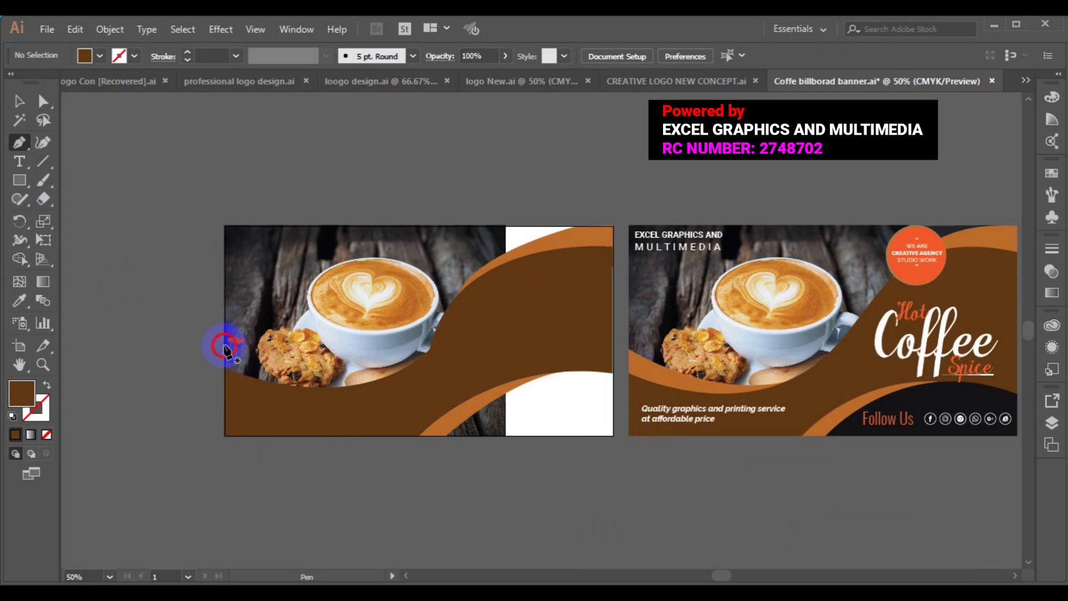
{"action": "left_click", "coordinate": [225, 346]}
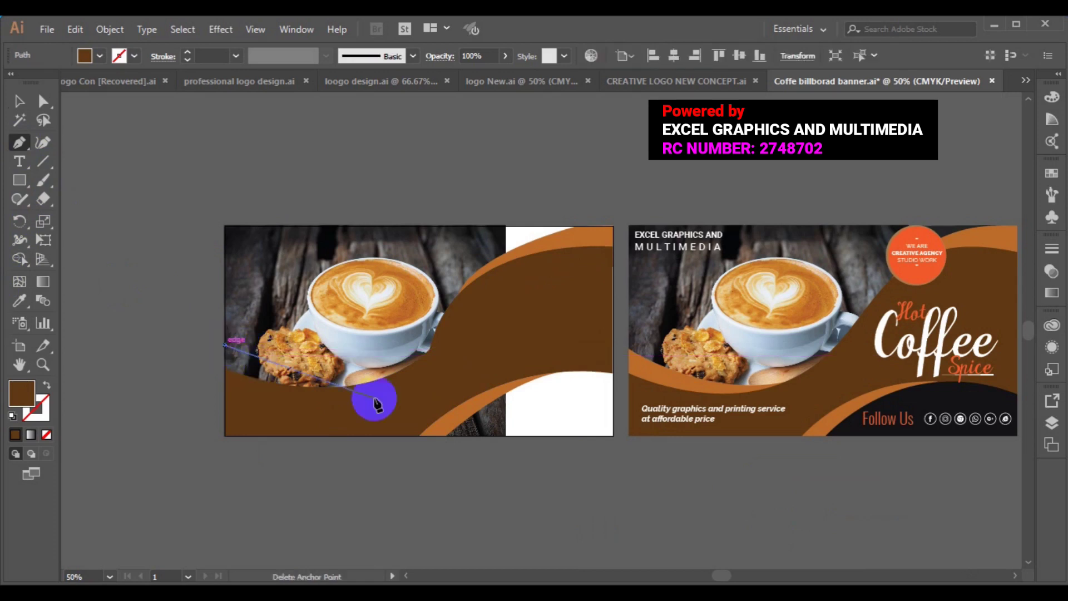
{"action": "left_click", "coordinate": [392, 377]}
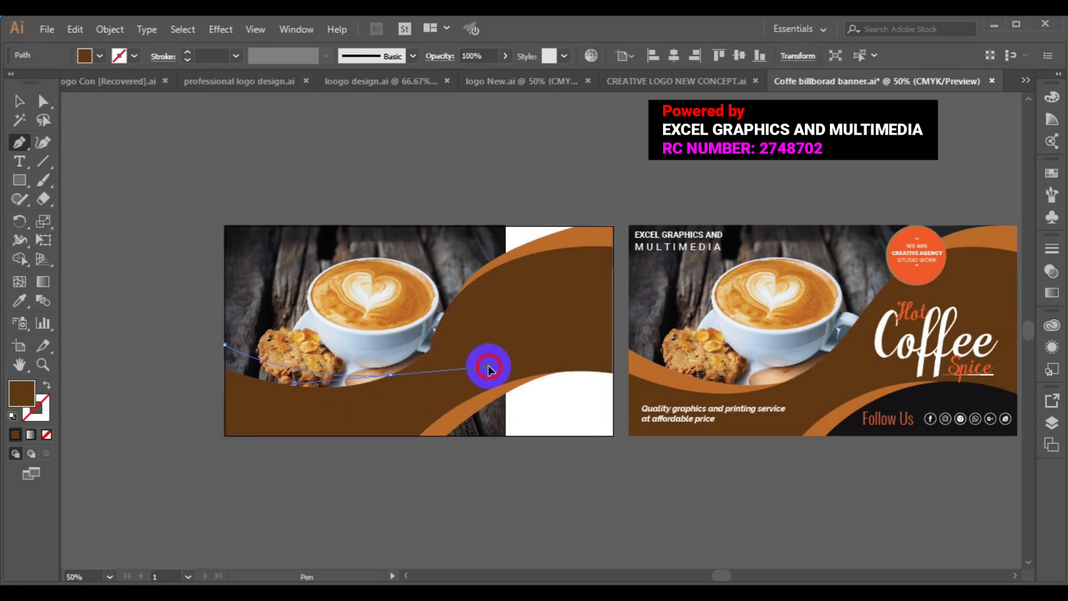
{"action": "left_click_drag", "start_coordinate": [489, 368], "coordinate": [488, 367]}
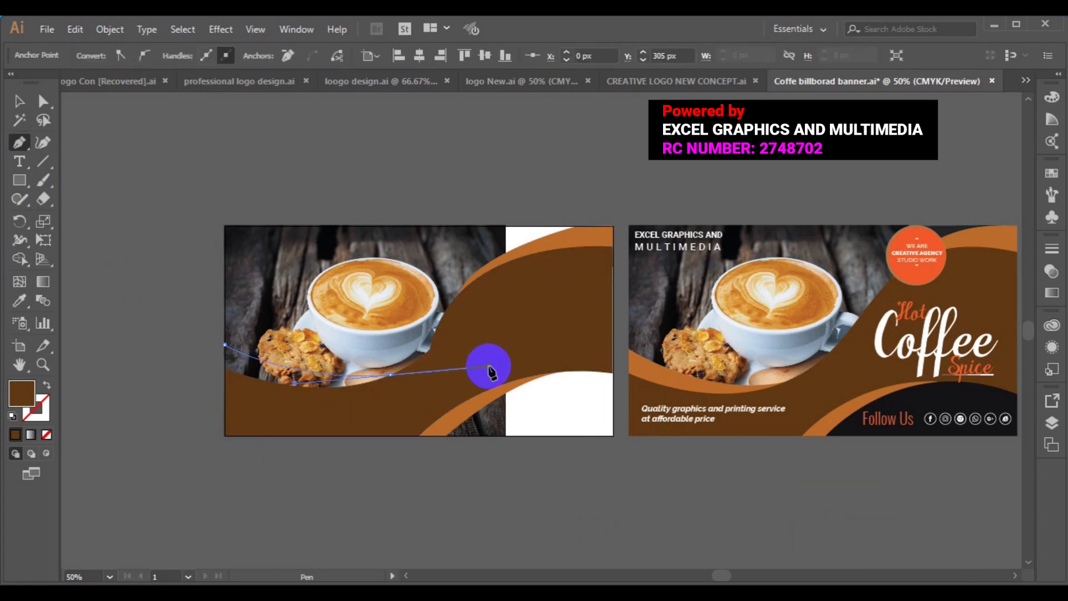
{"action": "left_click", "coordinate": [392, 377]}
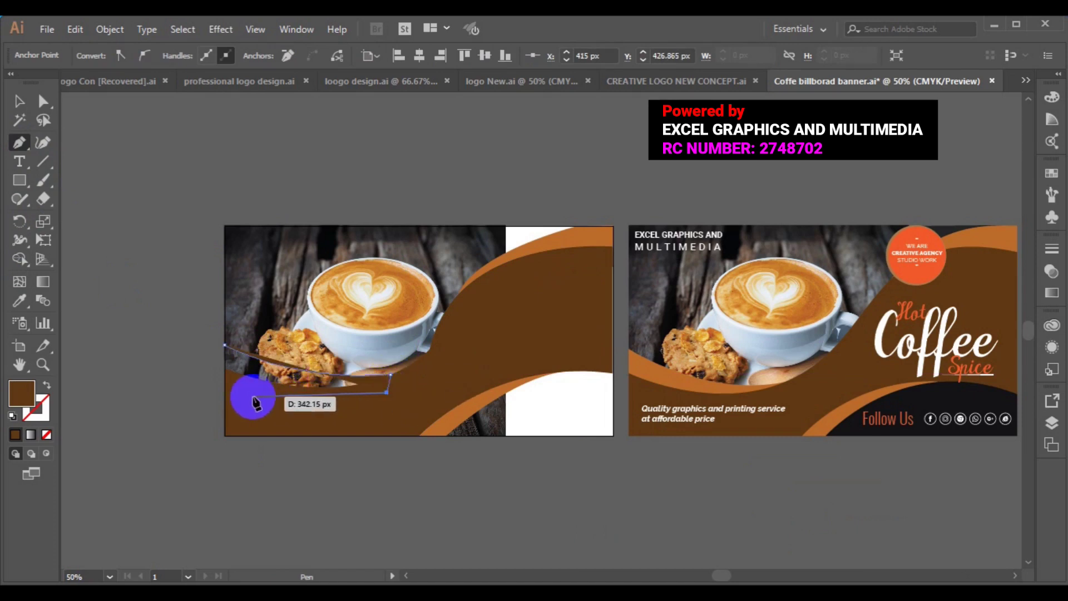
{"action": "left_click", "coordinate": [225, 393]}
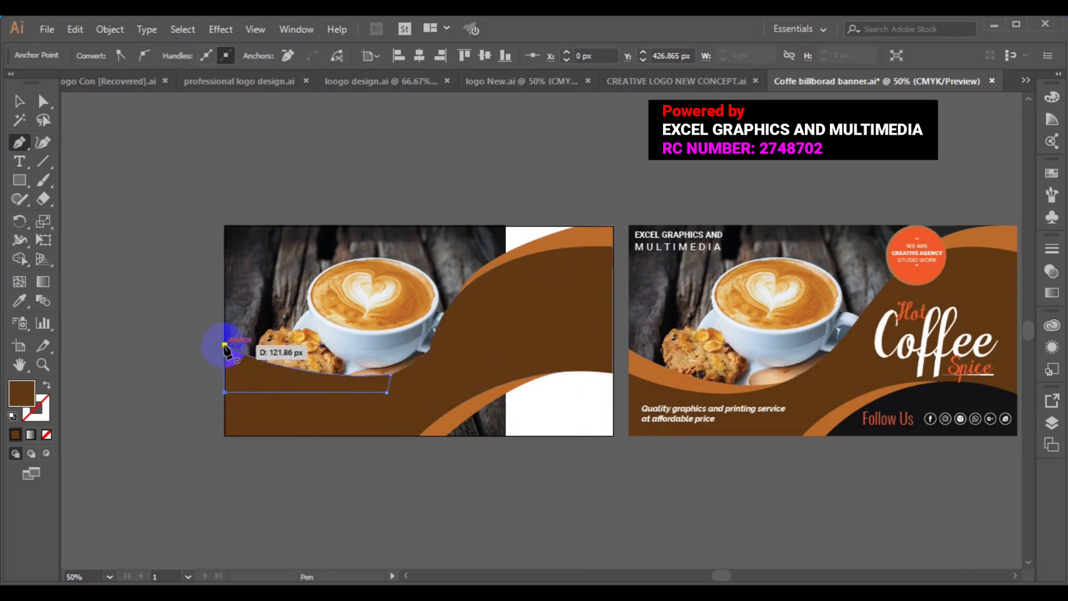
{"action": "left_click", "coordinate": [225, 346]}
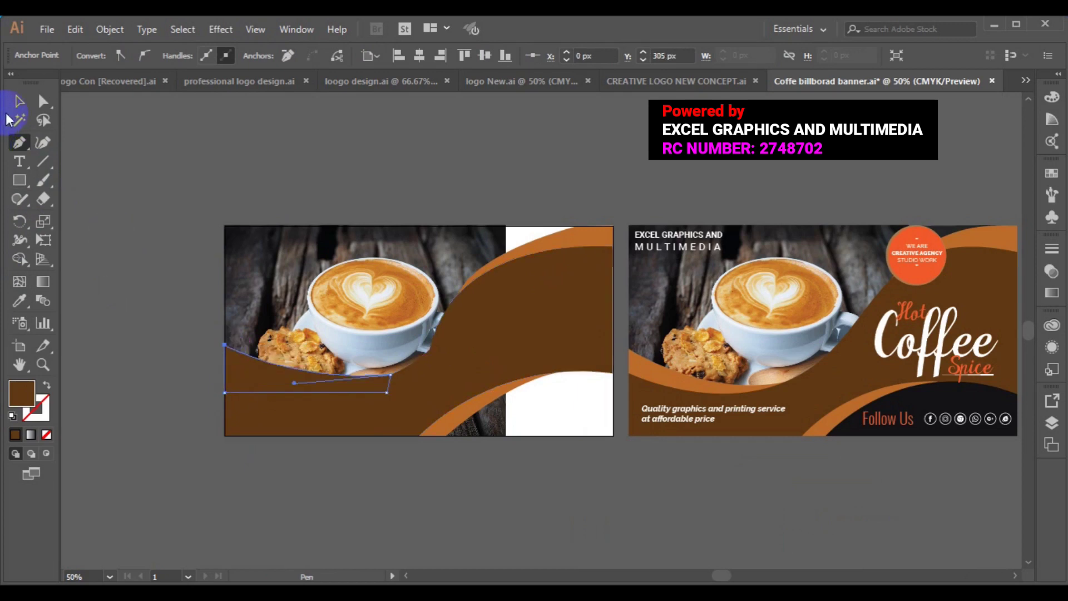
{"action": "left_click", "coordinate": [17, 106]}
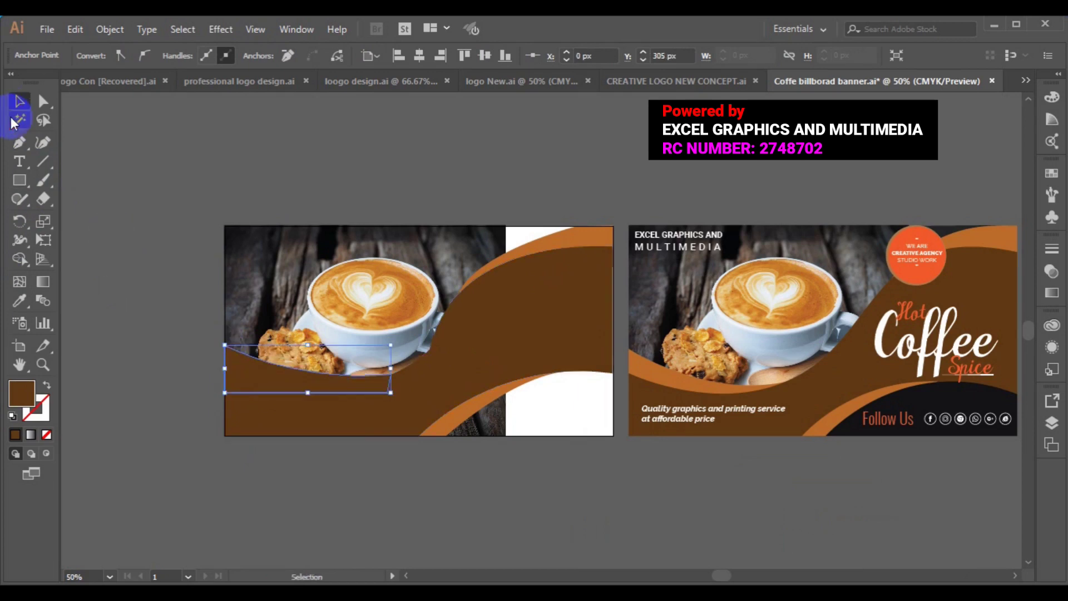
Give the strip the top swoosh's orange and bring the brown wave in front
{"action": "left_click", "coordinate": [20, 297]}
{"action": "left_click", "coordinate": [589, 240]}
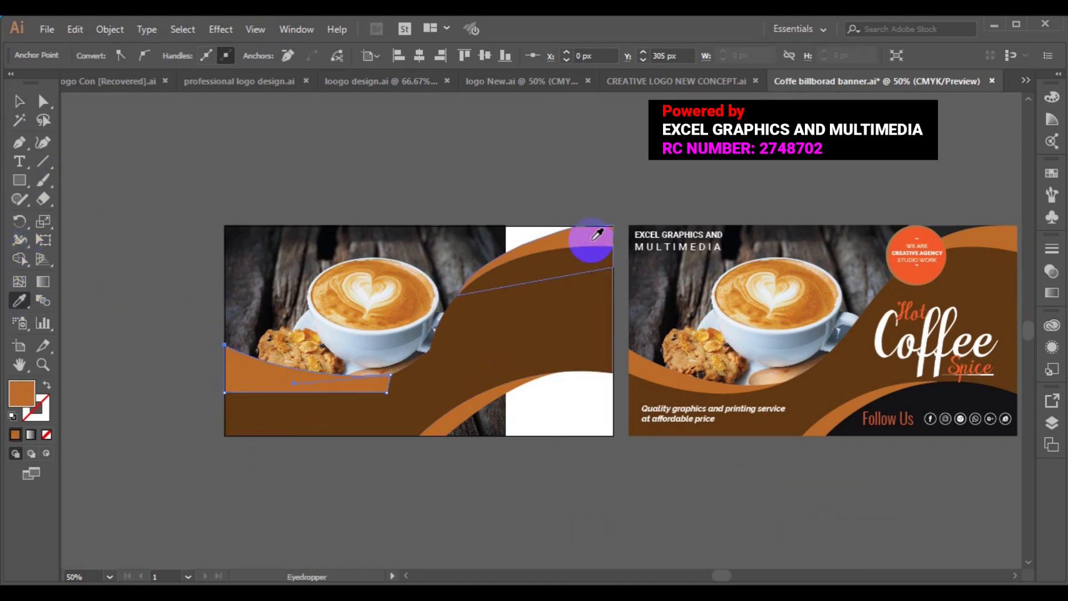
{"action": "left_click", "coordinate": [18, 101]}
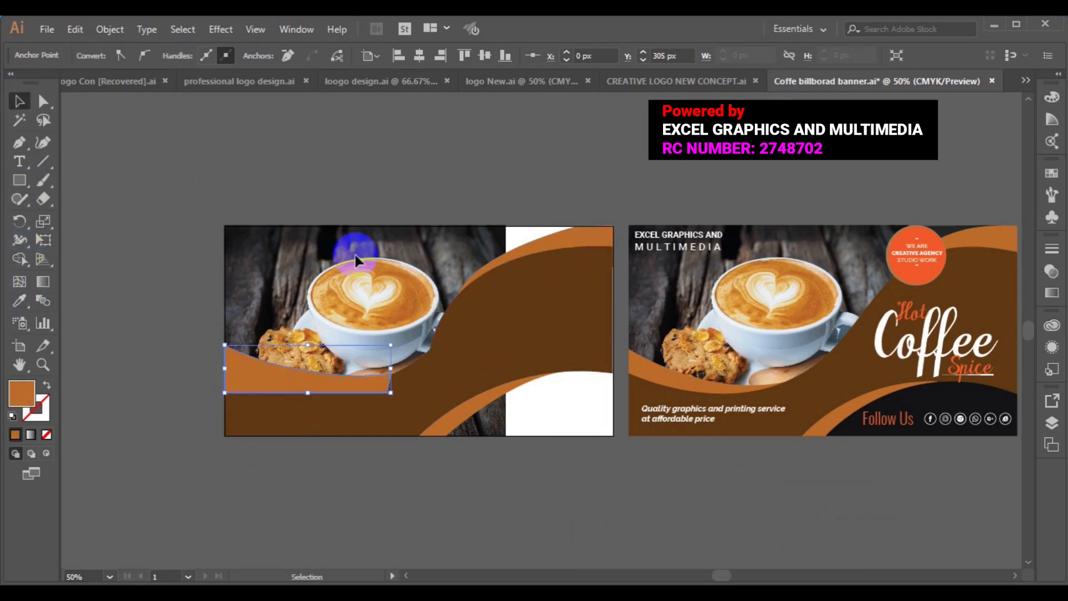
{"action": "left_click", "coordinate": [549, 290]}
{"action": "right_click", "coordinate": [549, 290]}
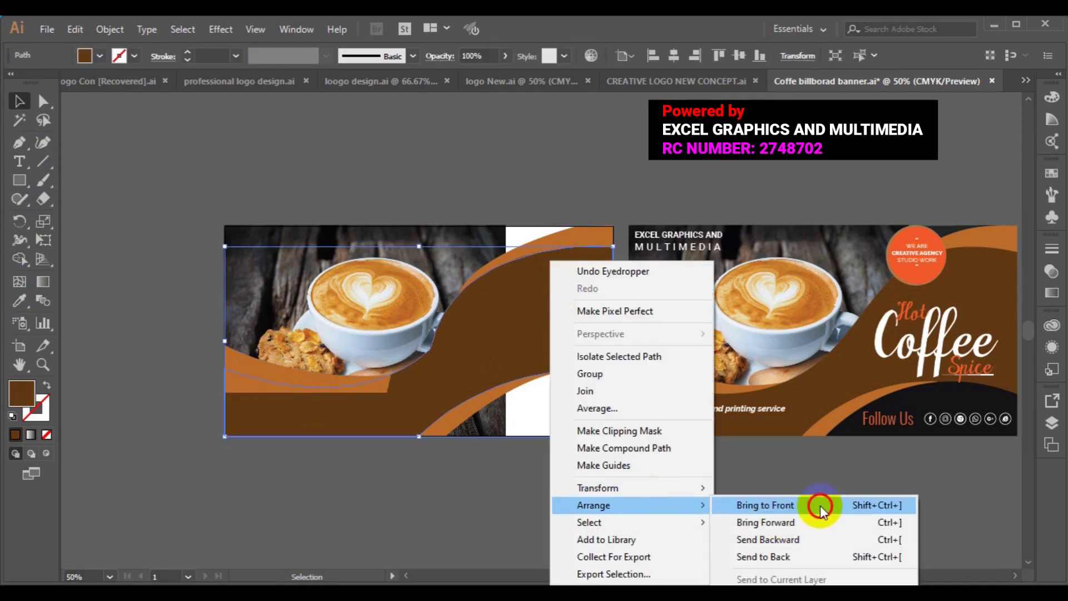
{"action": "mouse_move", "coordinate": [593, 506]}
{"action": "left_click", "coordinate": [820, 505]}
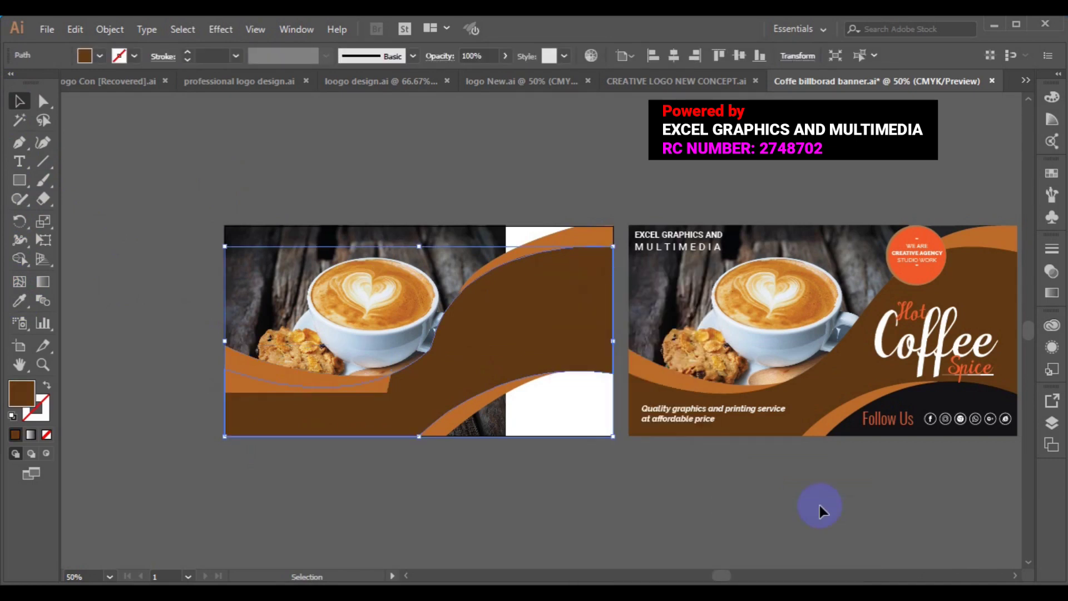
{"action": "left_click", "coordinate": [754, 480]}
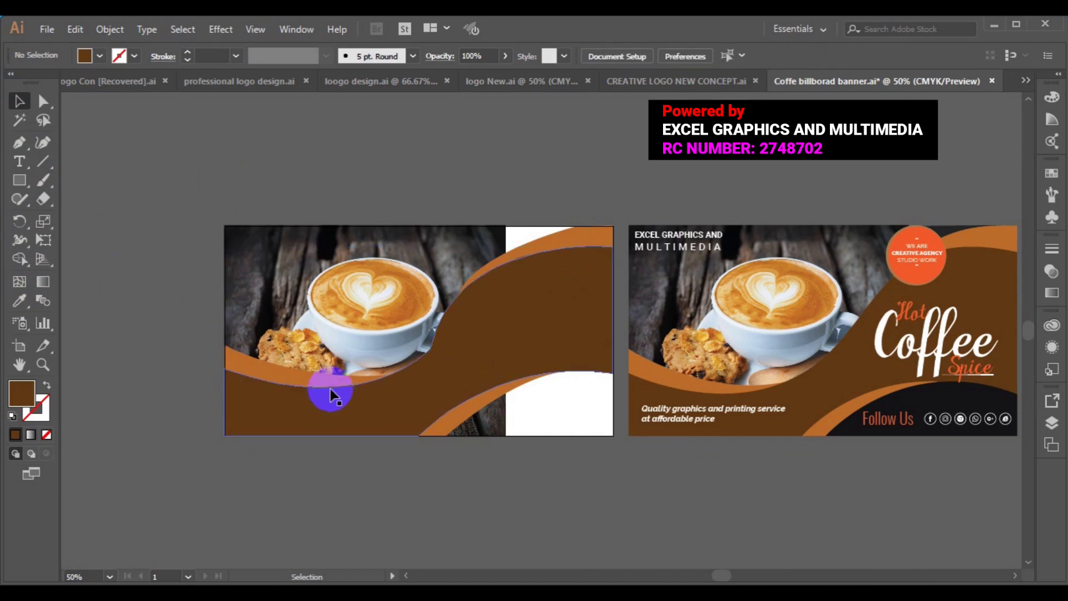
Delete the lower orange curve and redraw a band sweeping toward the right edge
{"action": "left_click", "coordinate": [456, 429]}
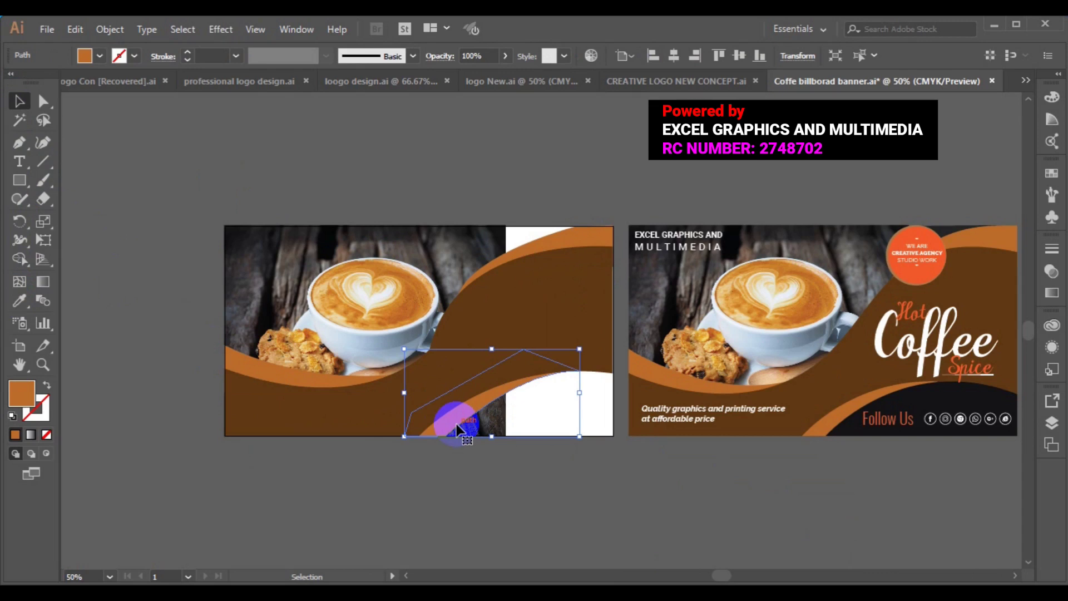
{"action": "key", "text": "Delete"}
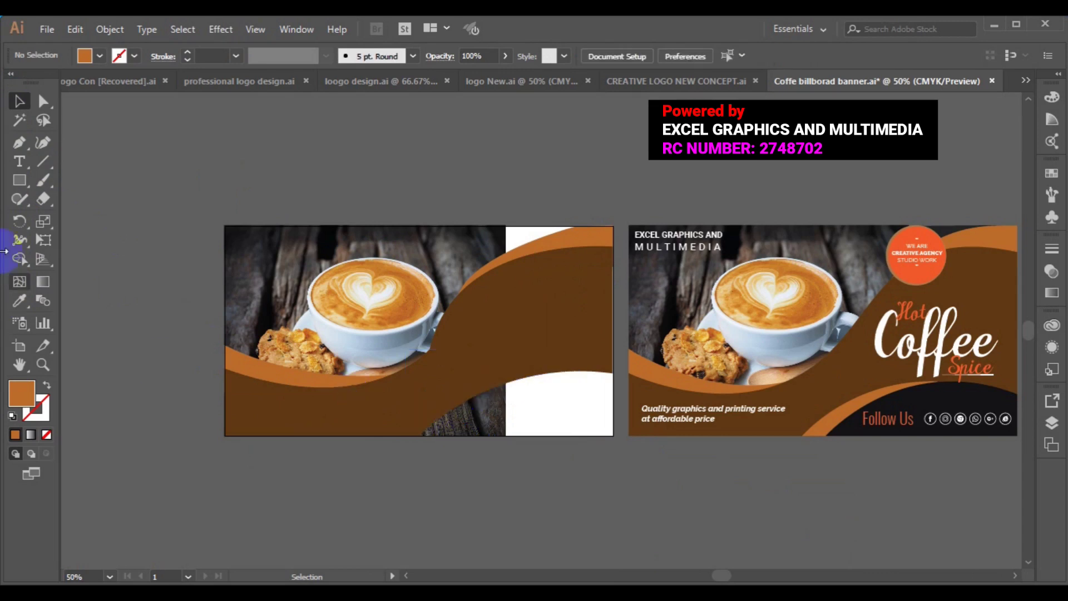
{"action": "left_click", "coordinate": [18, 143]}
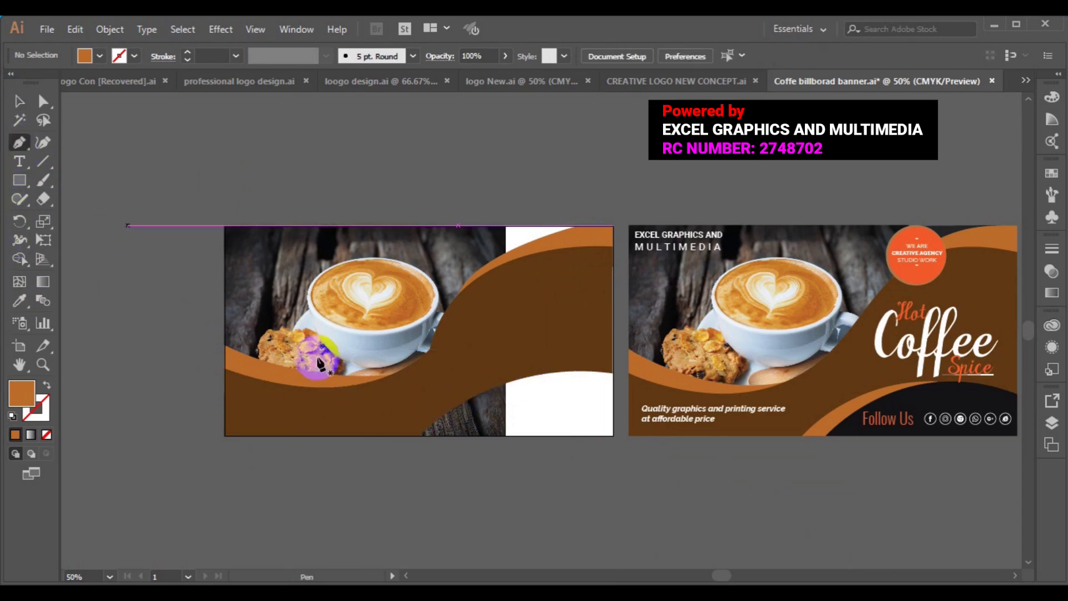
{"action": "left_click", "coordinate": [446, 436]}
{"action": "left_click_drag", "start_coordinate": [588, 372], "coordinate": [657, 373]}
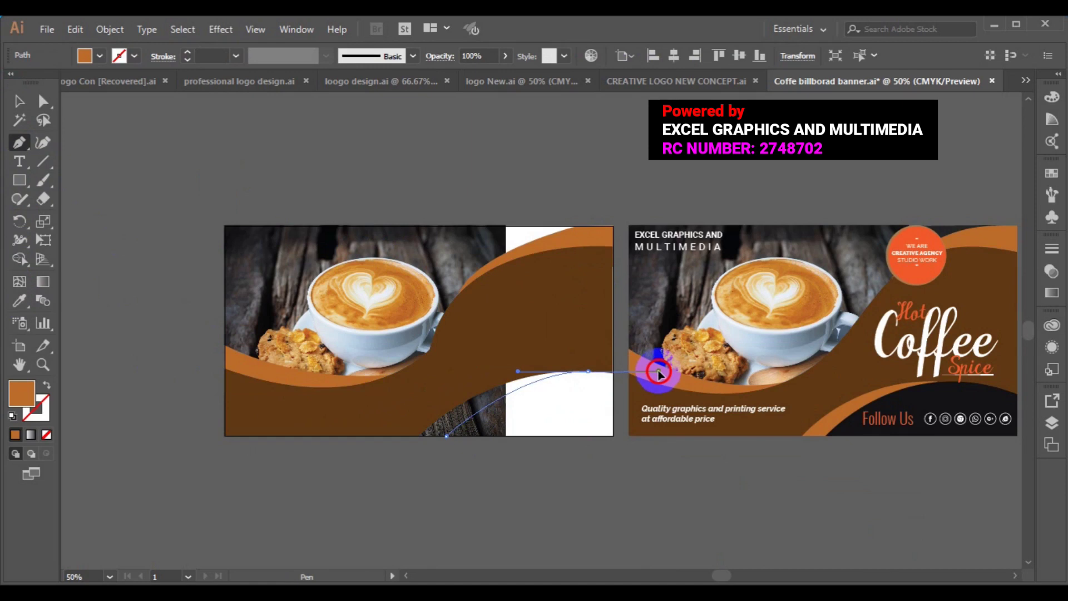
{"action": "left_click_drag", "start_coordinate": [659, 371], "coordinate": [661, 371]}
{"action": "left_click", "coordinate": [588, 371]}
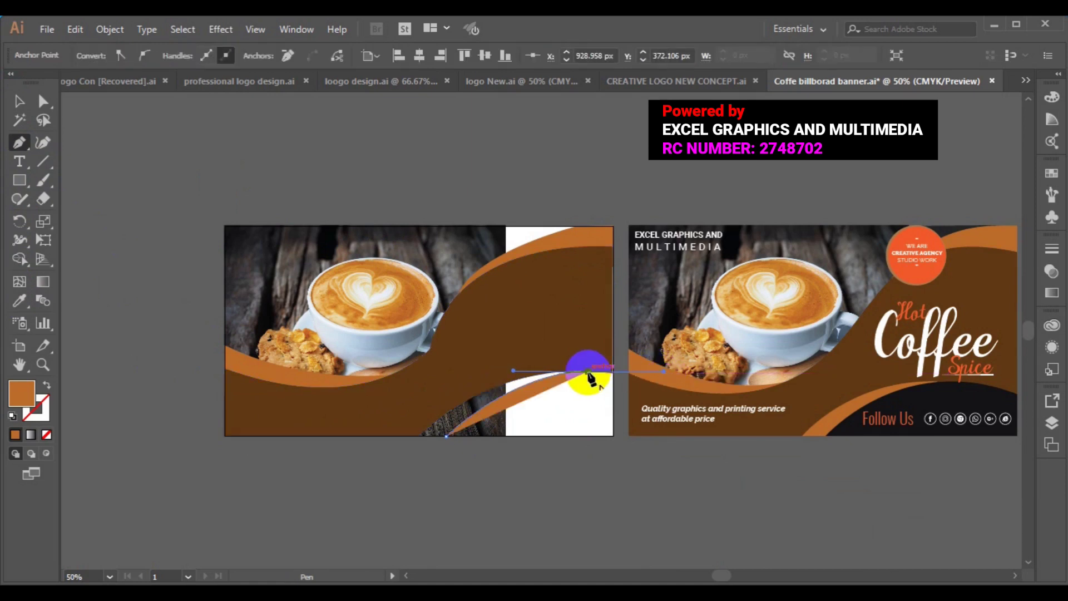
{"action": "left_click", "coordinate": [579, 345]}
{"action": "left_click", "coordinate": [451, 373]}
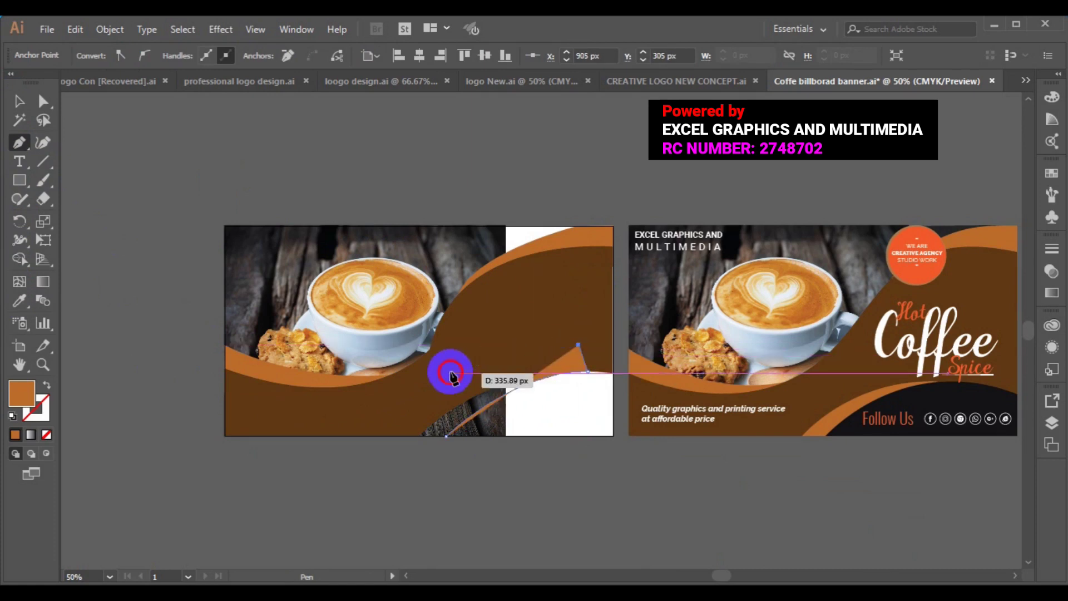
{"action": "left_click", "coordinate": [402, 435]}
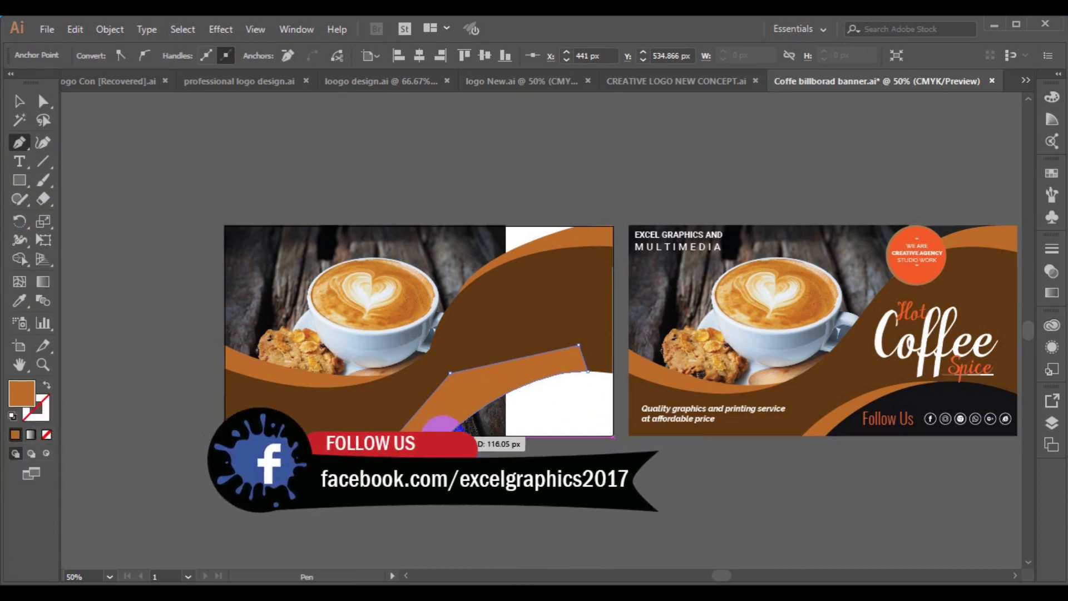
{"action": "left_click", "coordinate": [445, 435]}
Bring the brown wave back in front of the new band and deselect
{"action": "left_click", "coordinate": [23, 101]}
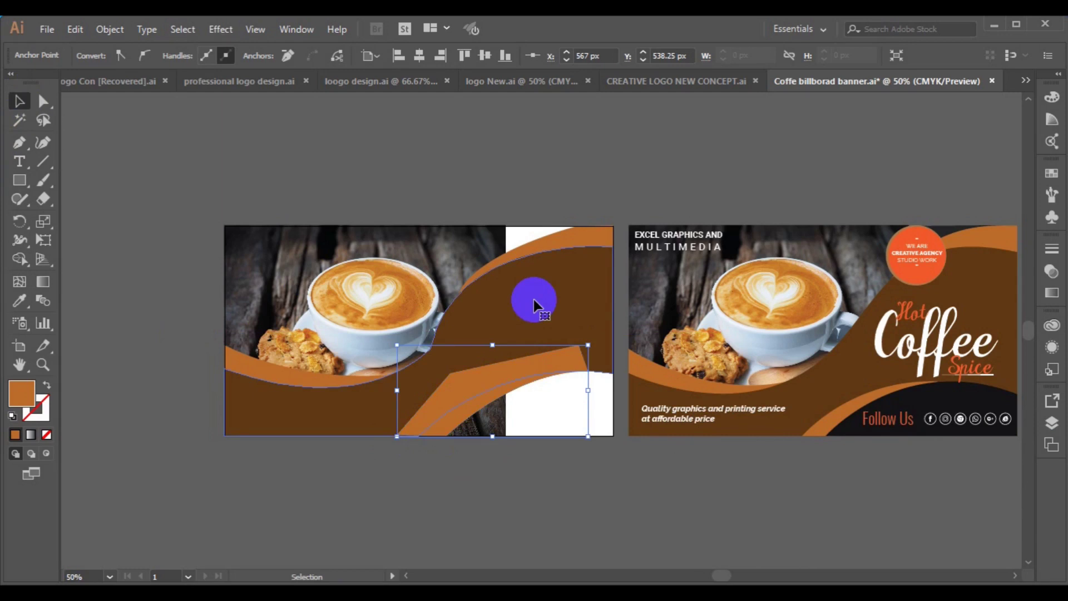
{"action": "left_click", "coordinate": [533, 300]}
{"action": "right_click", "coordinate": [534, 299]}
{"action": "mouse_move", "coordinate": [578, 505]}
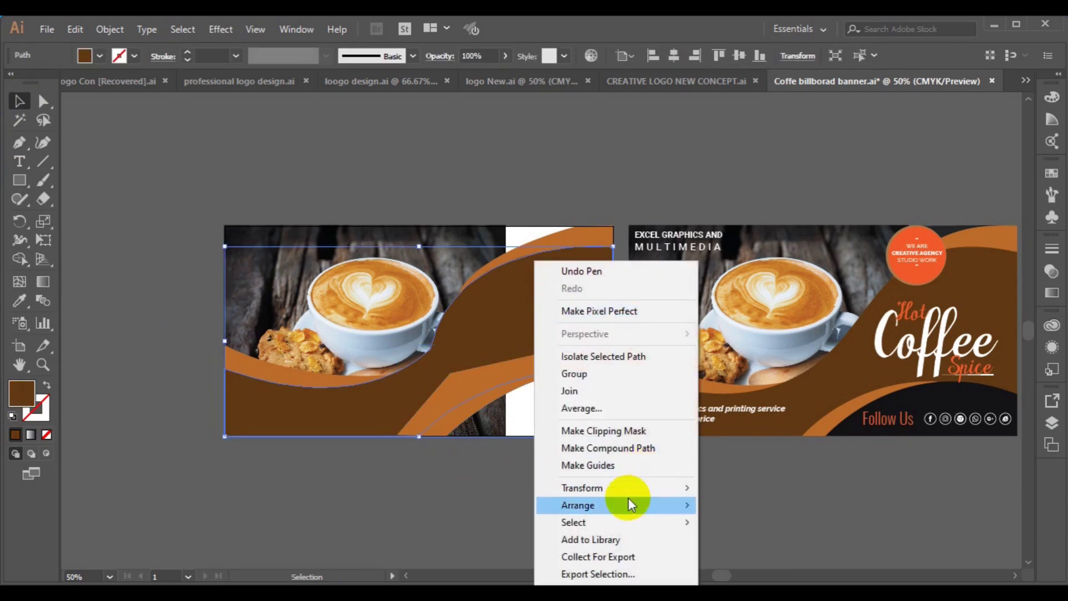
{"action": "left_click", "coordinate": [736, 498]}
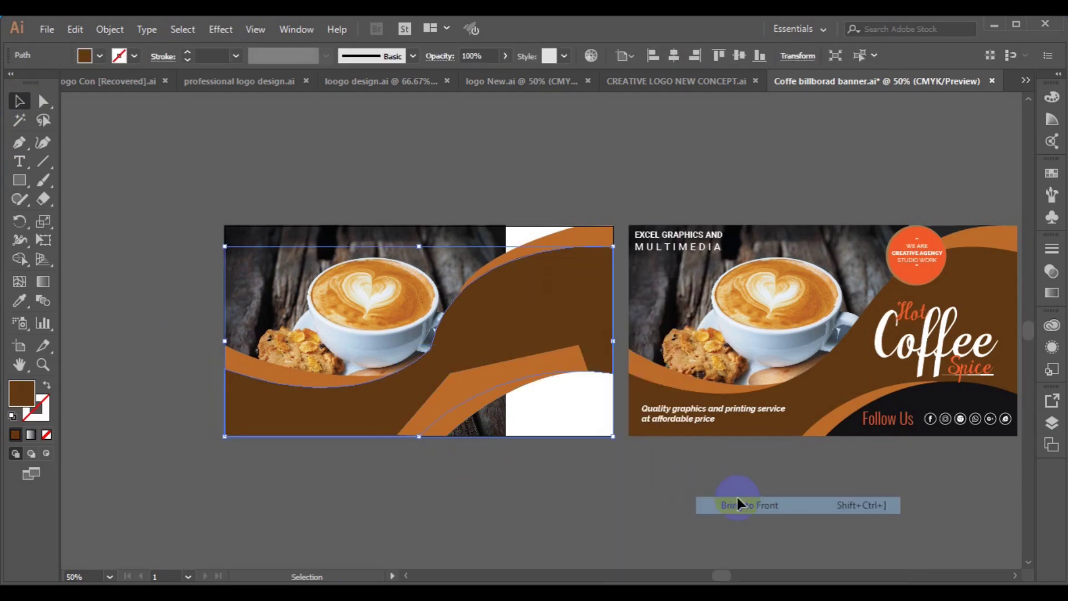
{"action": "left_click", "coordinate": [728, 523]}
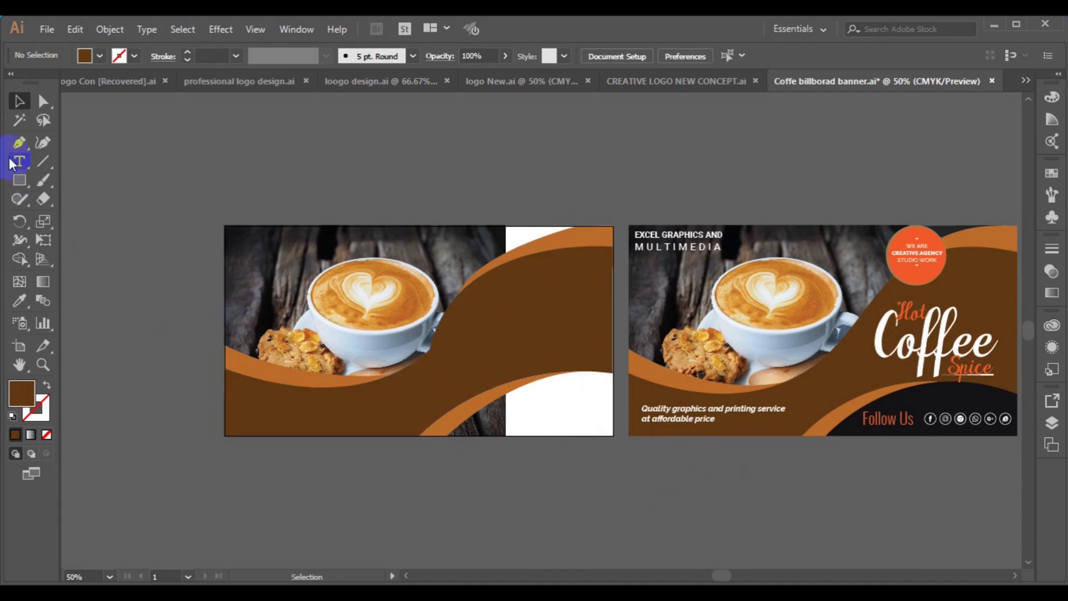
{"action": "left_click", "coordinate": [19, 143]}
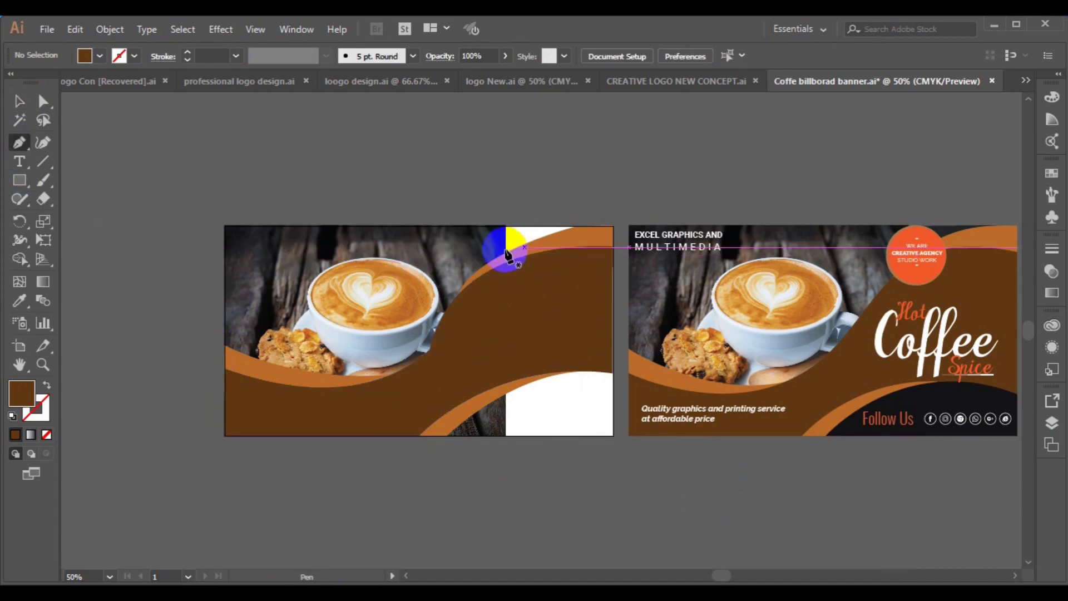
Draw a wedge at the artboard top beside the orange curve, stacked behind the curves
{"action": "left_click_drag", "start_coordinate": [501, 256], "coordinate": [502, 223]}
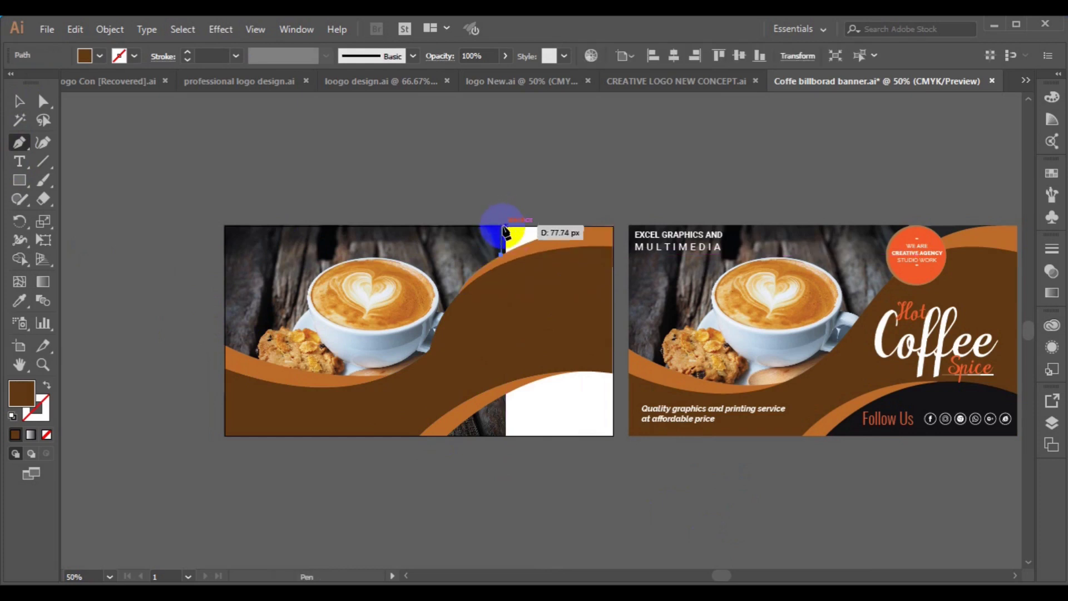
{"action": "mouse_move", "coordinate": [502, 227]}
{"action": "left_mouse_down"}
{"action": "mouse_move", "coordinate": [558, 236]}
{"action": "mouse_move", "coordinate": [576, 227]}
{"action": "left_mouse_up"}
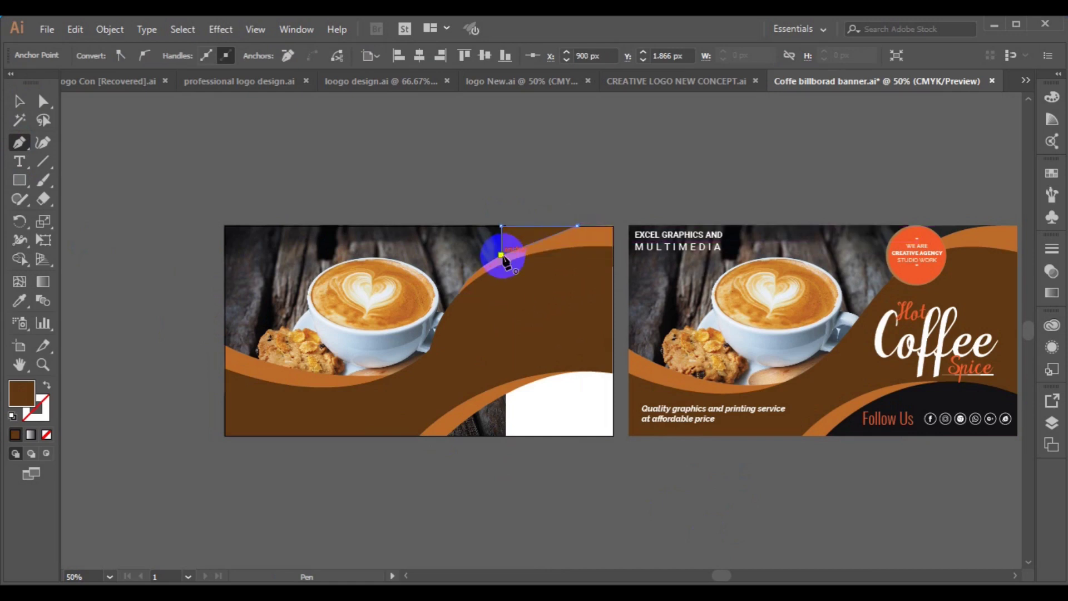
{"action": "left_click", "coordinate": [501, 255]}
{"action": "left_click", "coordinate": [20, 101]}
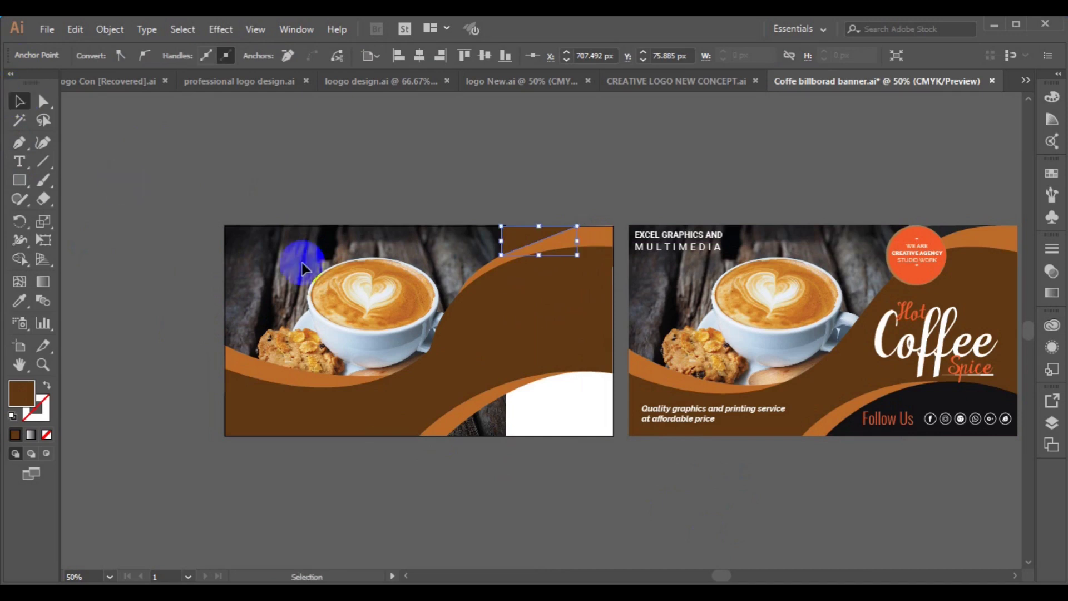
{"action": "left_click", "coordinate": [488, 271]}
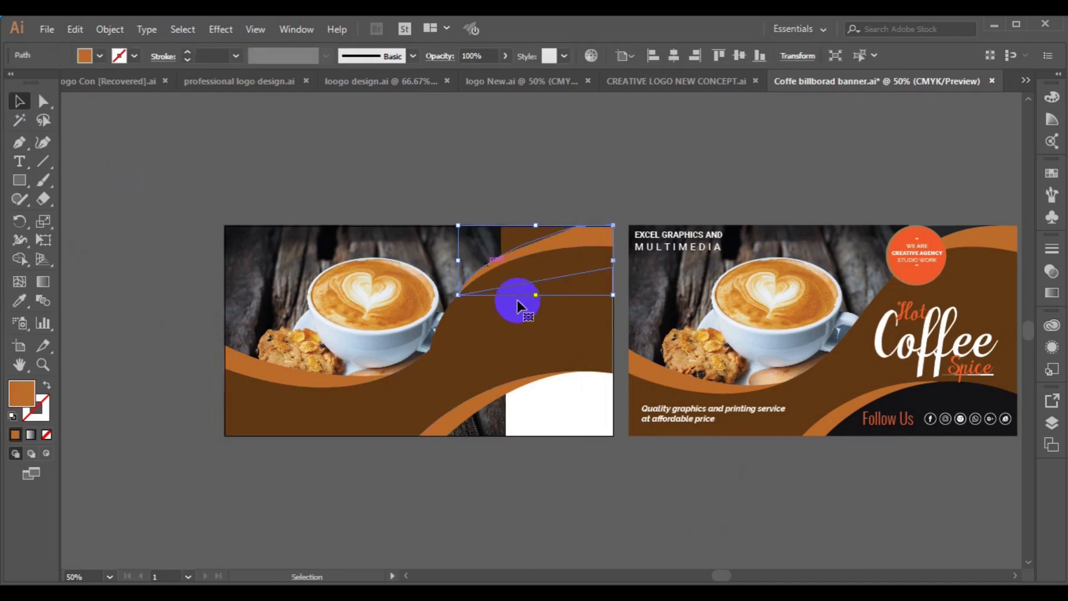
{"action": "left_click", "coordinate": [538, 329], "text": "shift"}
{"action": "right_click", "coordinate": [539, 329]}
{"action": "mouse_move", "coordinate": [617, 244]}
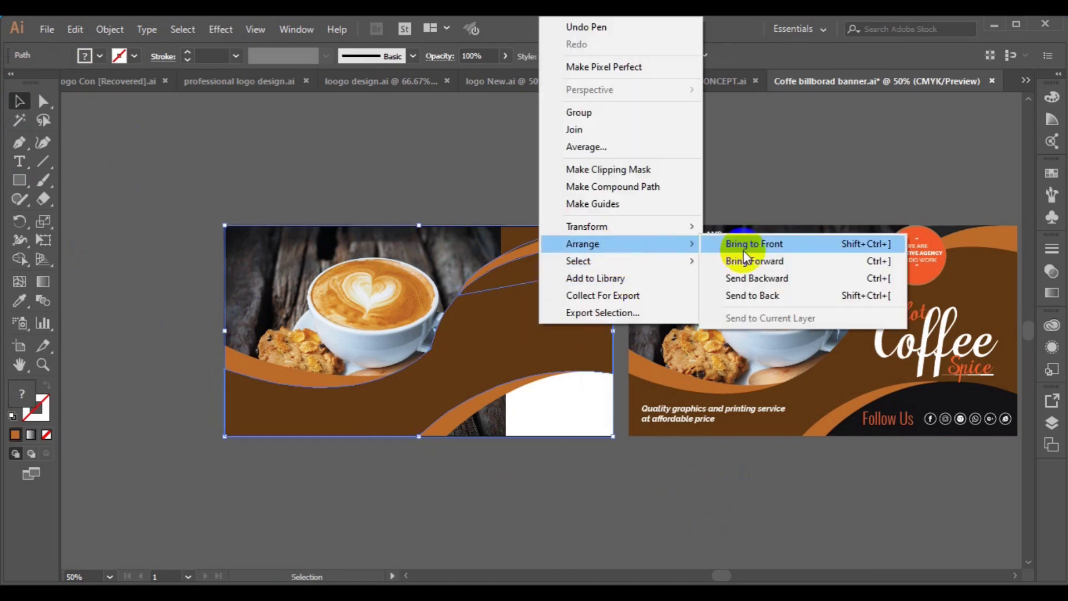
{"action": "left_click", "coordinate": [743, 244]}
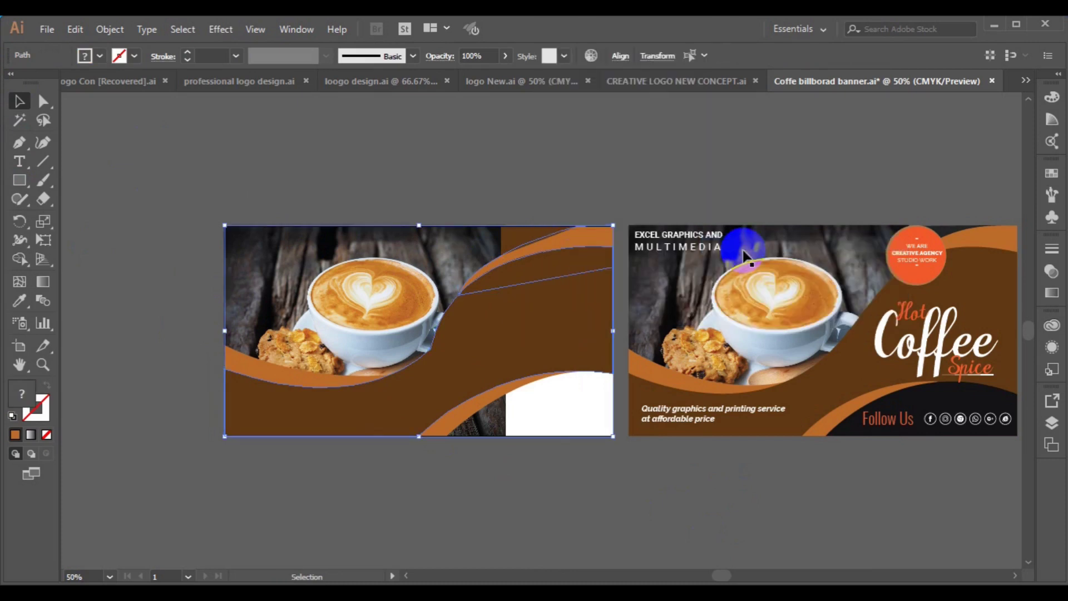
{"action": "left_click", "coordinate": [615, 460]}
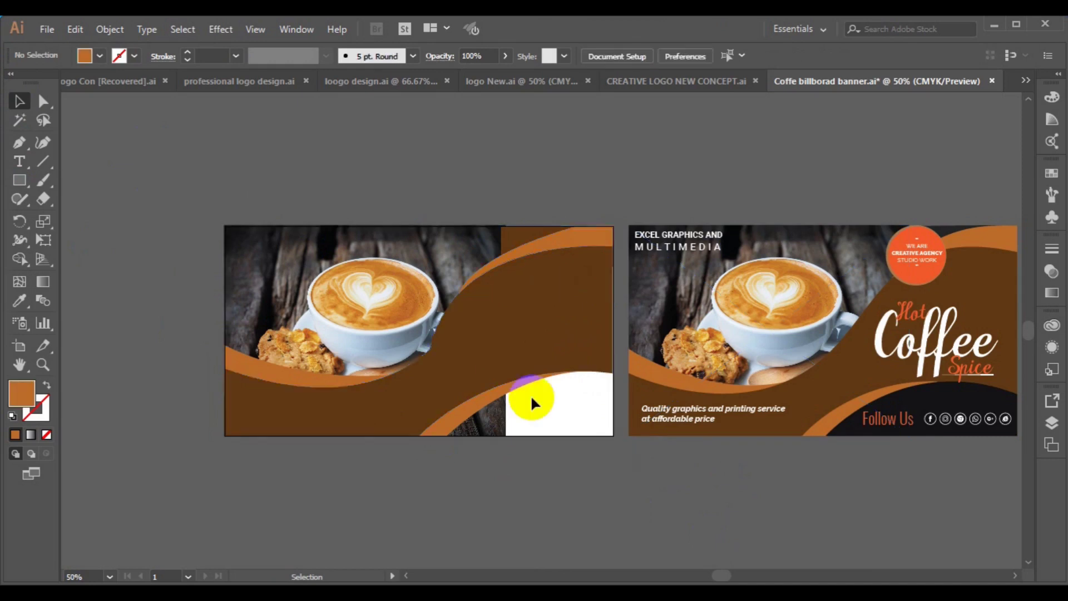
Colour the top wedge near-black with the Eyedropper
{"action": "left_click", "coordinate": [532, 240]}
{"action": "left_click", "coordinate": [19, 300]}
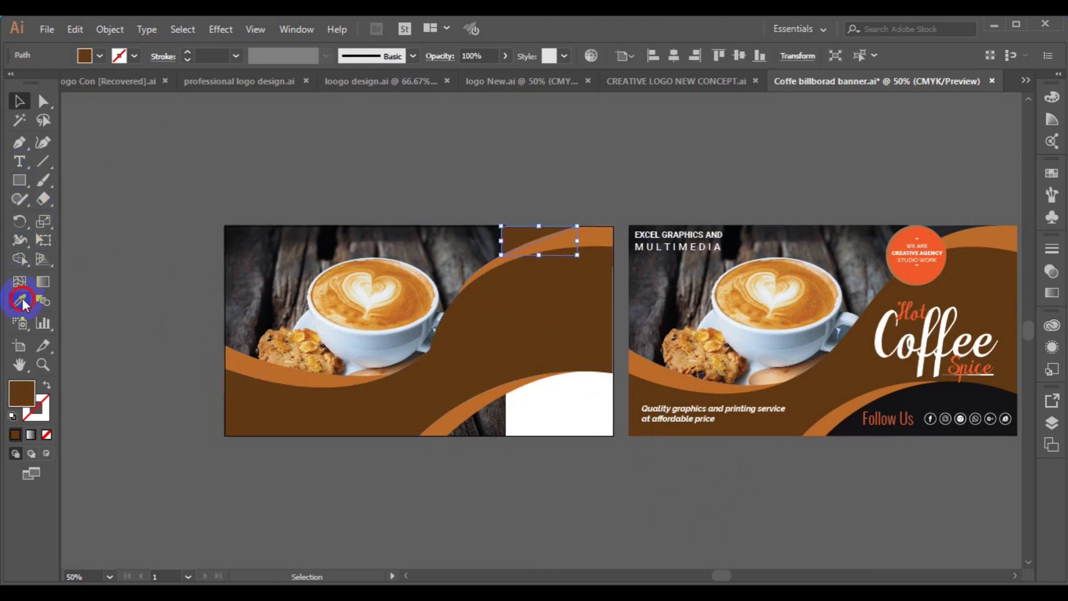
{"action": "left_click", "coordinate": [495, 232]}
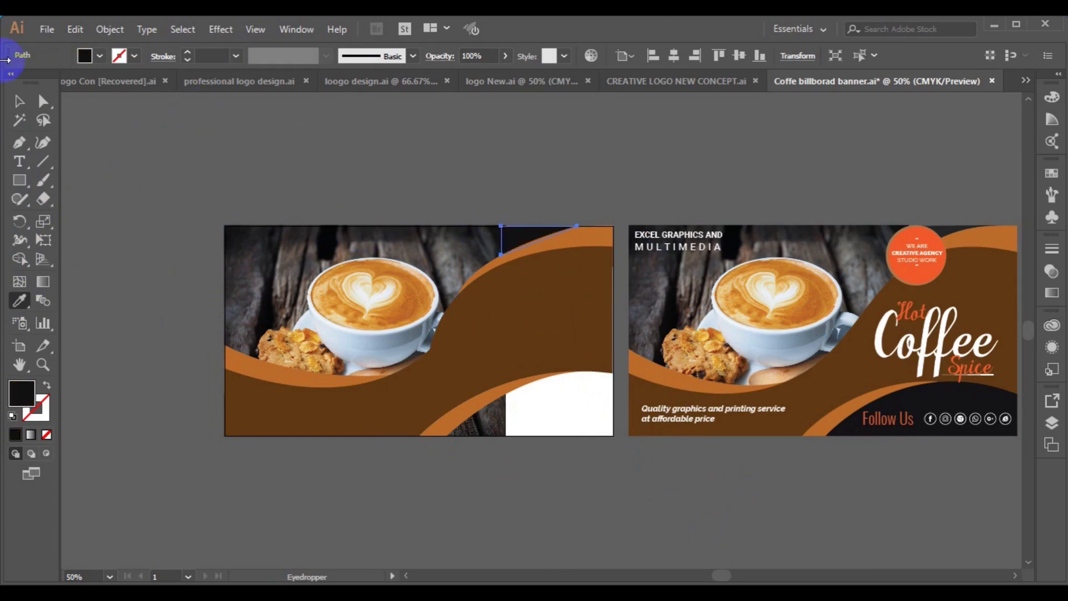
{"action": "left_click", "coordinate": [16, 102]}
{"action": "left_click", "coordinate": [145, 196]}
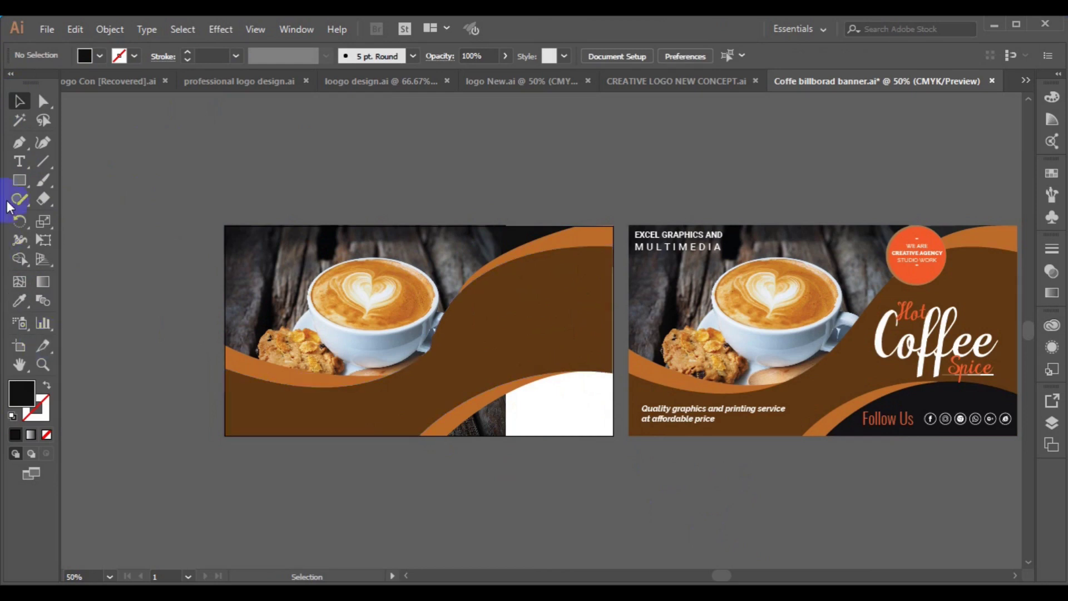
{"action": "left_click", "coordinate": [20, 143]}
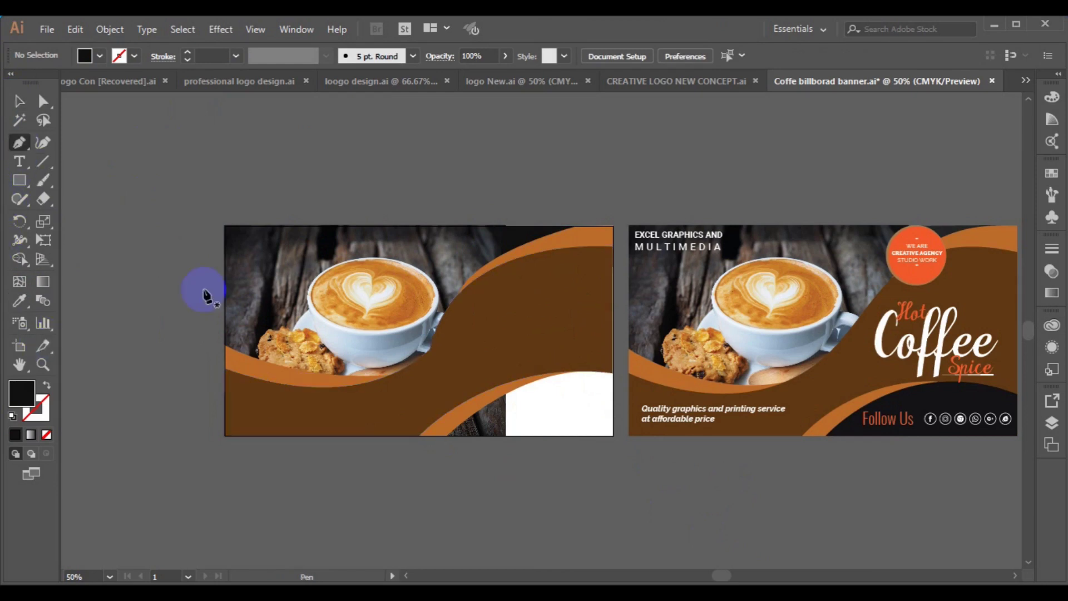
Close the near-black wave through the left banner's bottom-right corner and bottom edge, then deselect it
{"action": "left_click", "coordinate": [445, 436]}
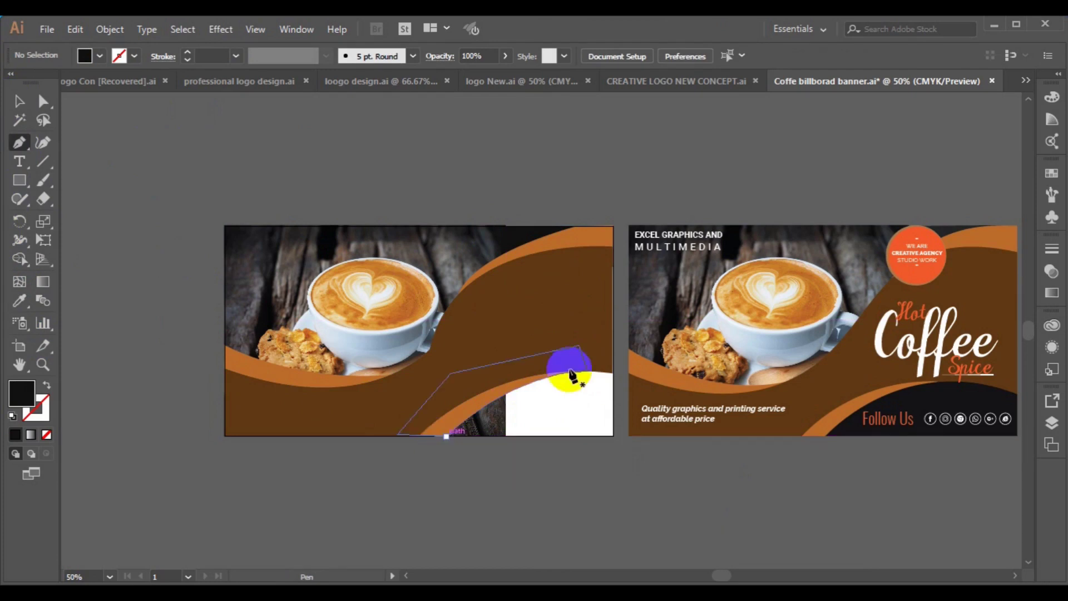
{"action": "left_click_drag", "start_coordinate": [613, 373], "coordinate": [683, 395]}
{"action": "left_click", "coordinate": [613, 373]}
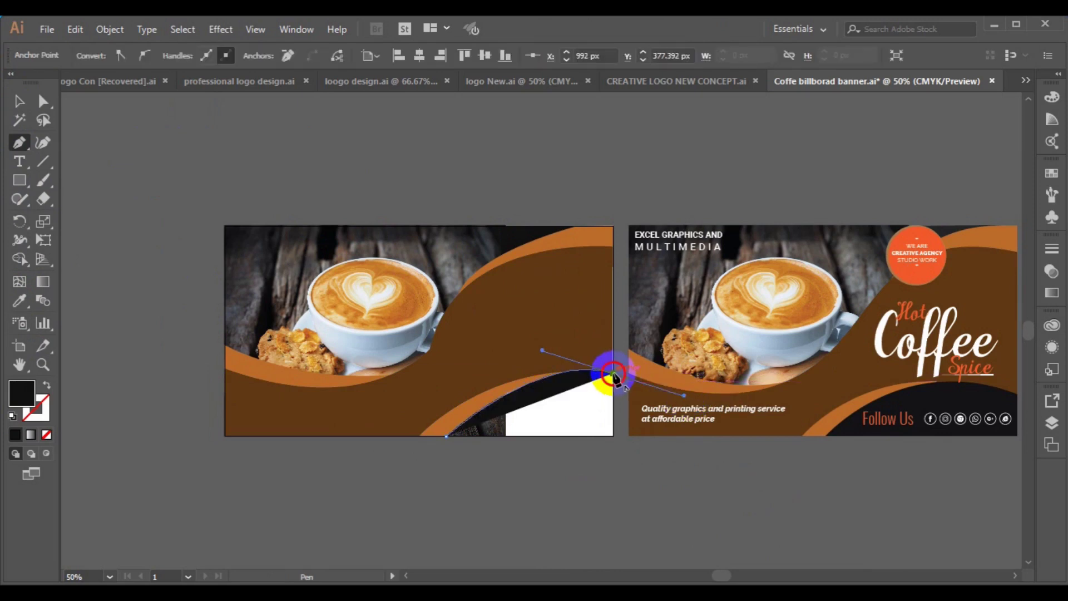
{"action": "left_click", "coordinate": [614, 437]}
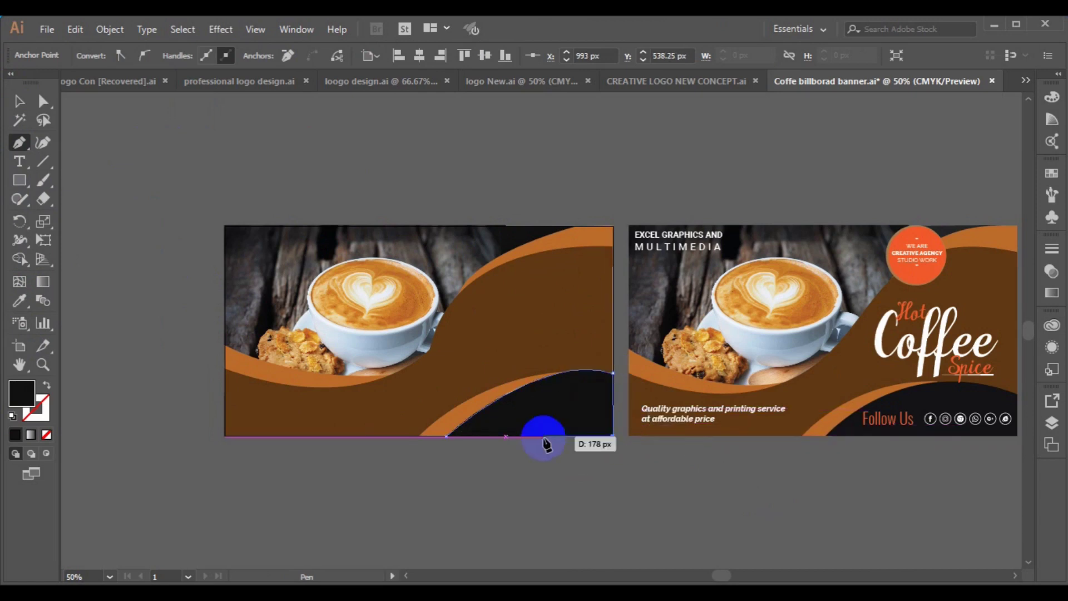
{"action": "left_click", "coordinate": [447, 436]}
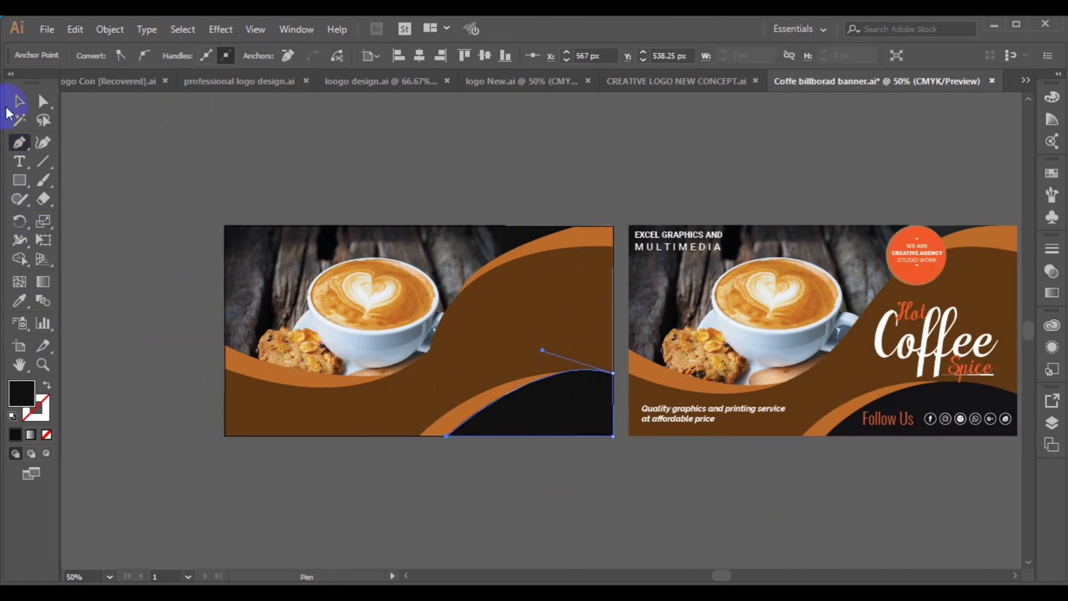
{"action": "left_click", "coordinate": [17, 105]}
{"action": "left_click", "coordinate": [117, 255]}
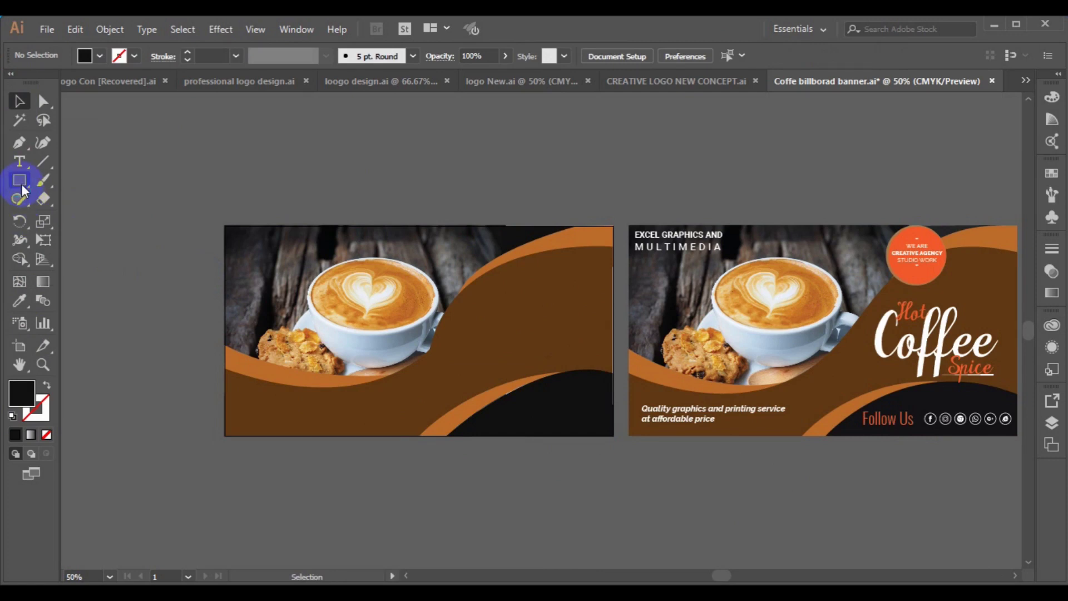
Draw a roughly 158 px circle and position it on the wave's upper edge
{"action": "left_click_drag", "start_coordinate": [21, 186], "coordinate": [89, 225]}
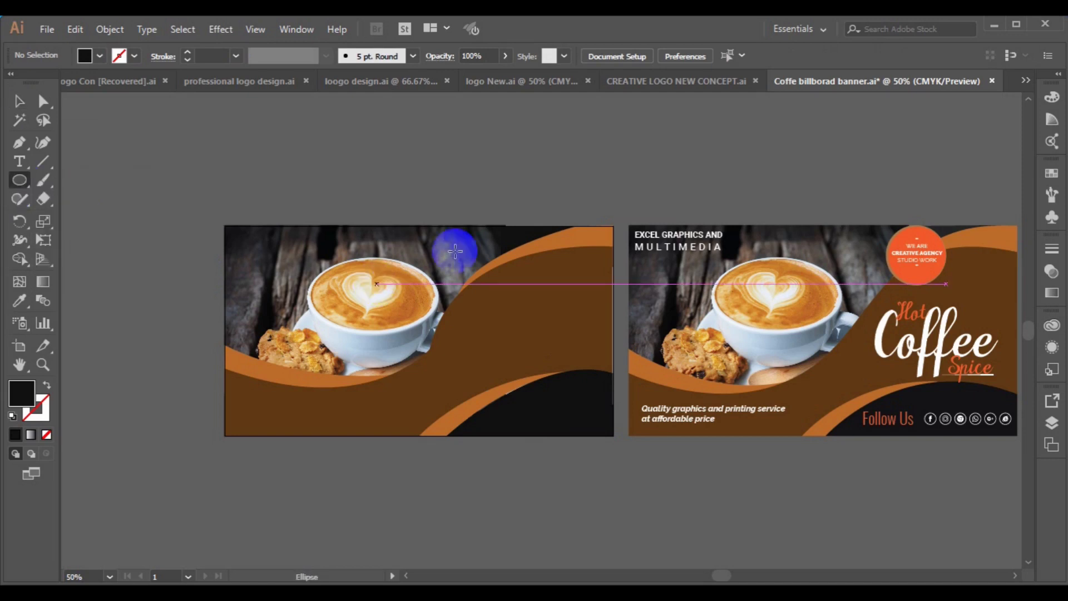
{"action": "left_click_drag", "start_coordinate": [464, 250], "coordinate": [486, 272]}
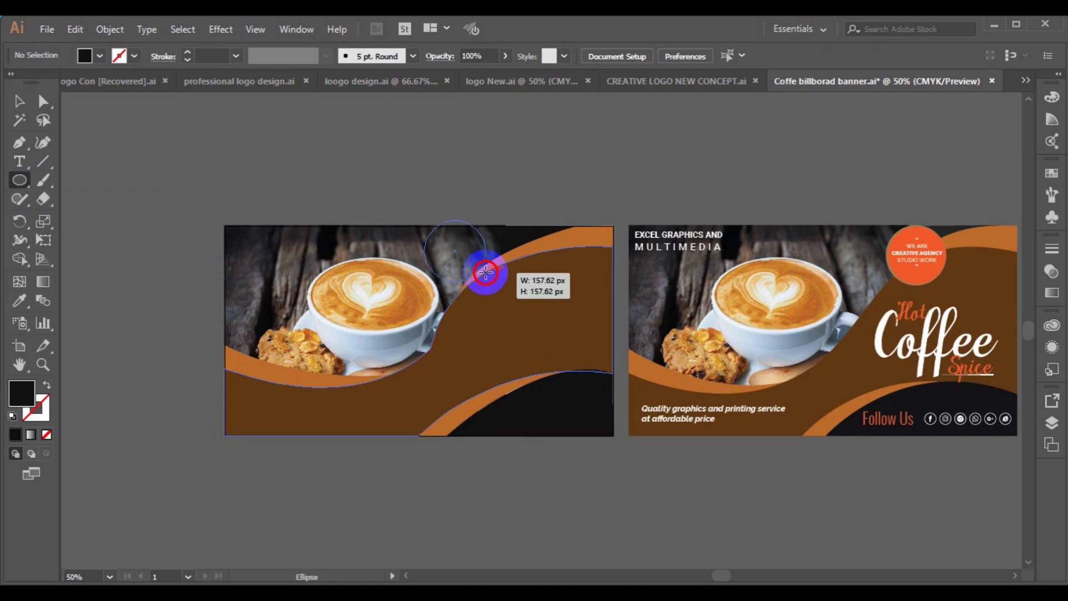
{"action": "left_click_drag", "start_coordinate": [486, 272], "coordinate": [487, 274]}
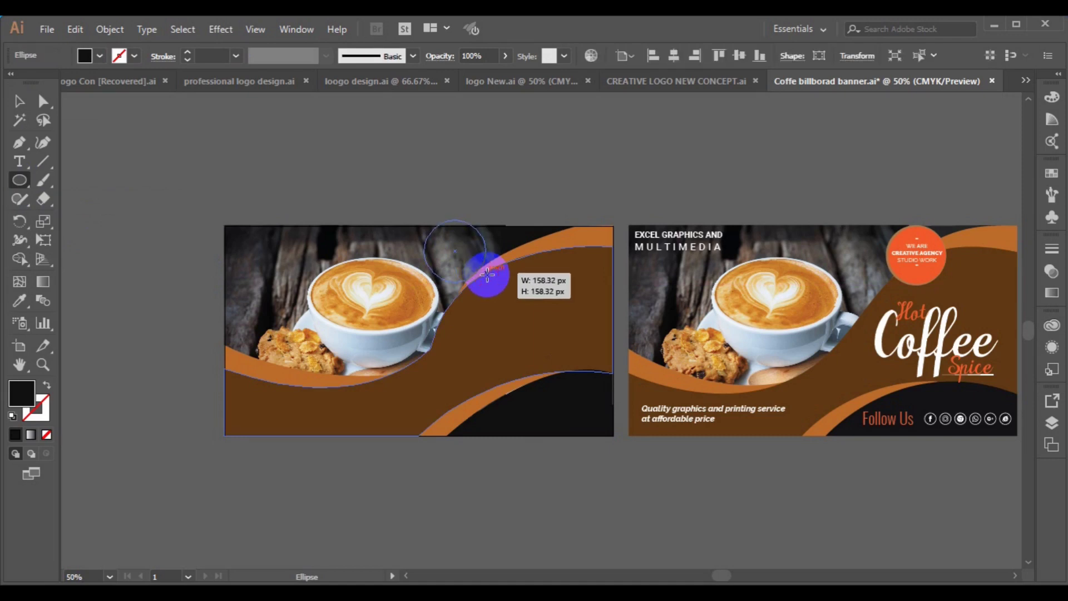
{"action": "left_click", "coordinate": [18, 100]}
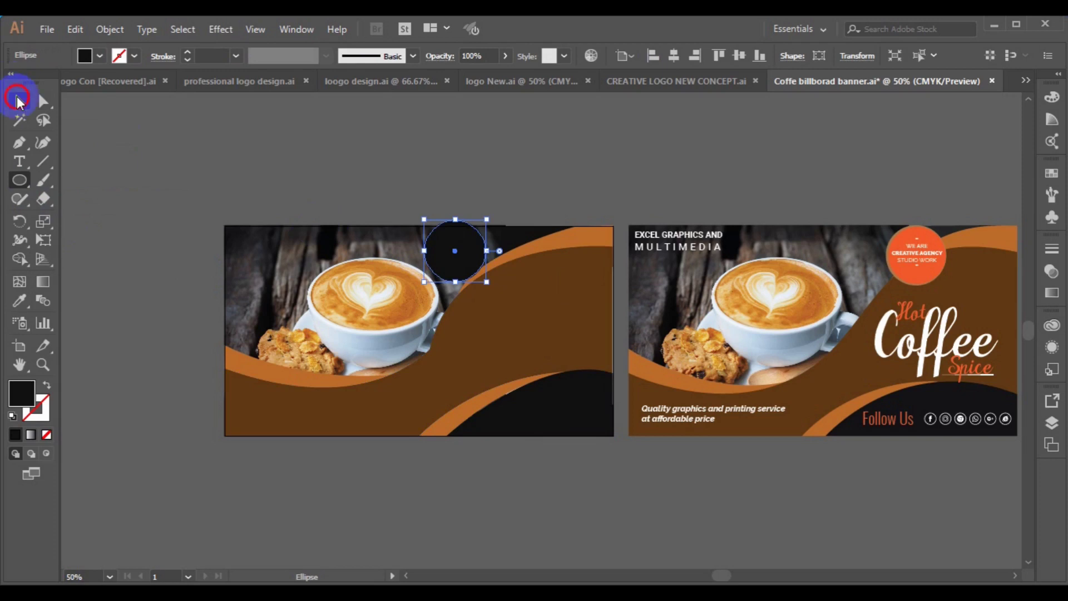
{"action": "mouse_move", "coordinate": [465, 245]}
{"action": "left_mouse_down"}
{"action": "mouse_move", "coordinate": [505, 269]}
{"action": "mouse_move", "coordinate": [513, 263]}
{"action": "left_mouse_up"}
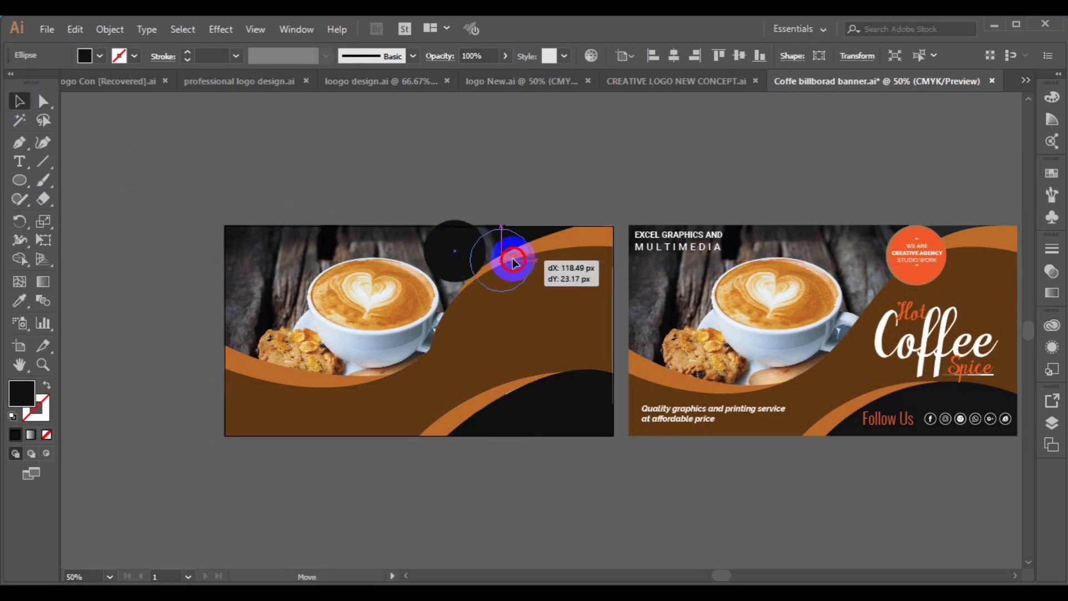
{"action": "left_click_drag", "start_coordinate": [513, 261], "coordinate": [515, 264]}
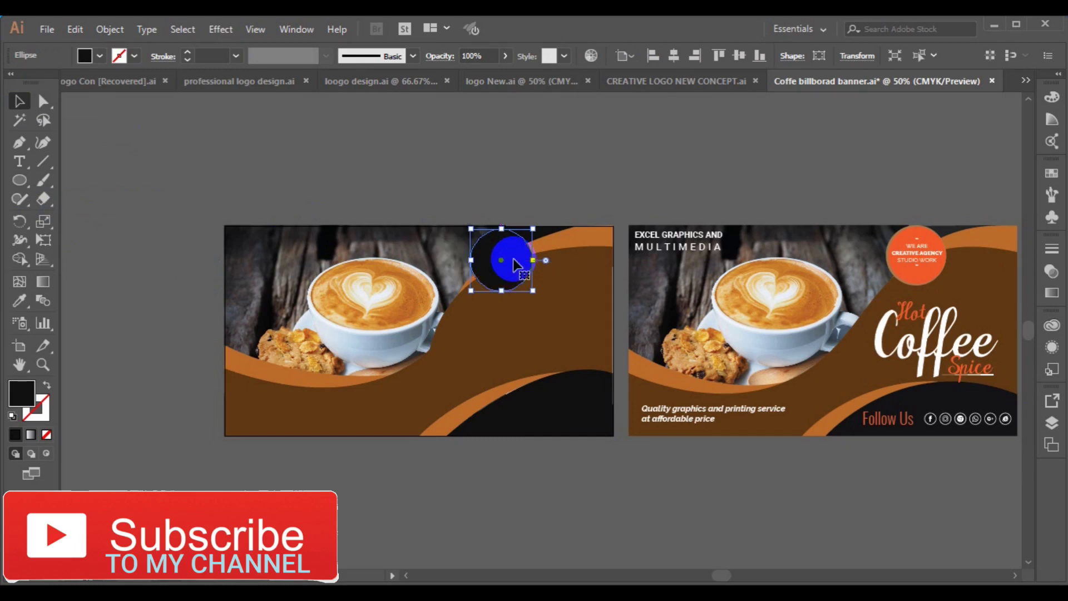
{"action": "left_click", "coordinate": [516, 260]}
{"action": "left_click_drag", "start_coordinate": [516, 260], "coordinate": [522, 259]}
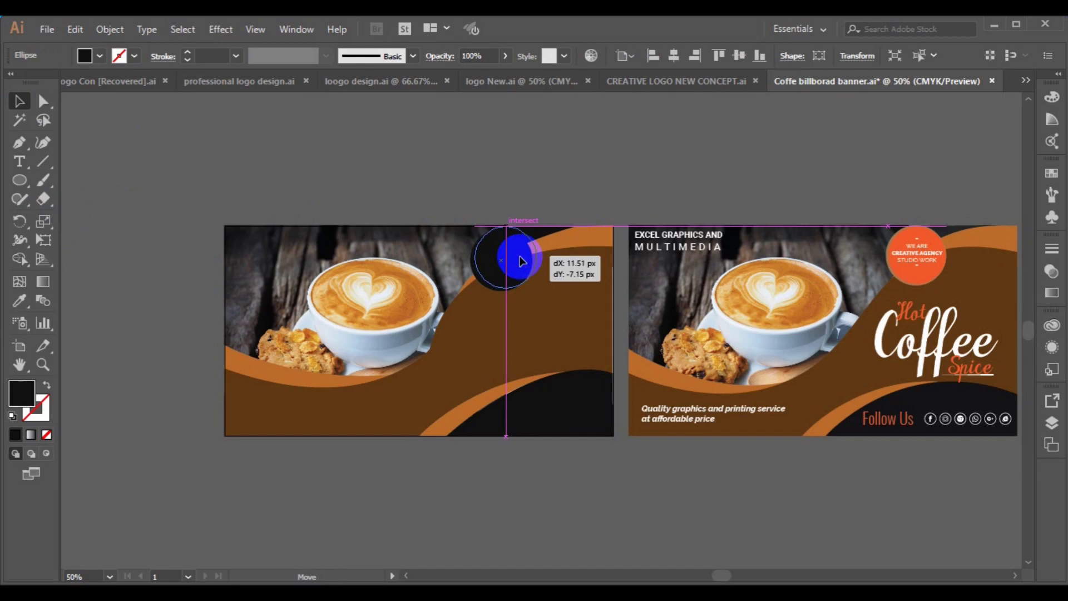
{"action": "left_click_drag", "start_coordinate": [521, 259], "coordinate": [523, 263]}
Colour the circle with the reference badge's orange using the Eyedropper, then deselect
{"action": "left_click", "coordinate": [27, 287]}
{"action": "left_click", "coordinate": [915, 238]}
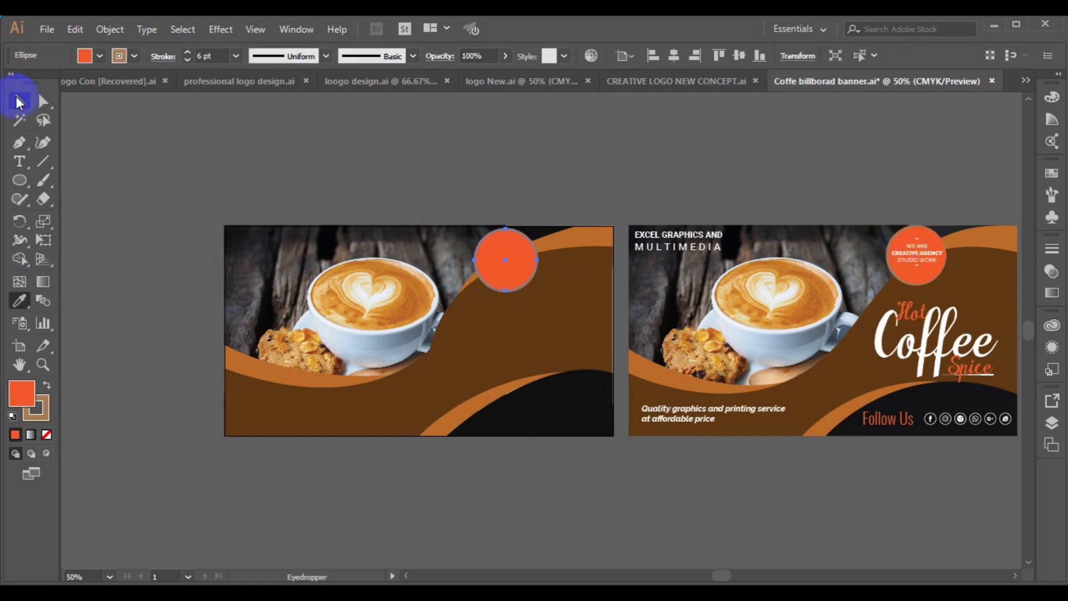
{"action": "left_click", "coordinate": [19, 101]}
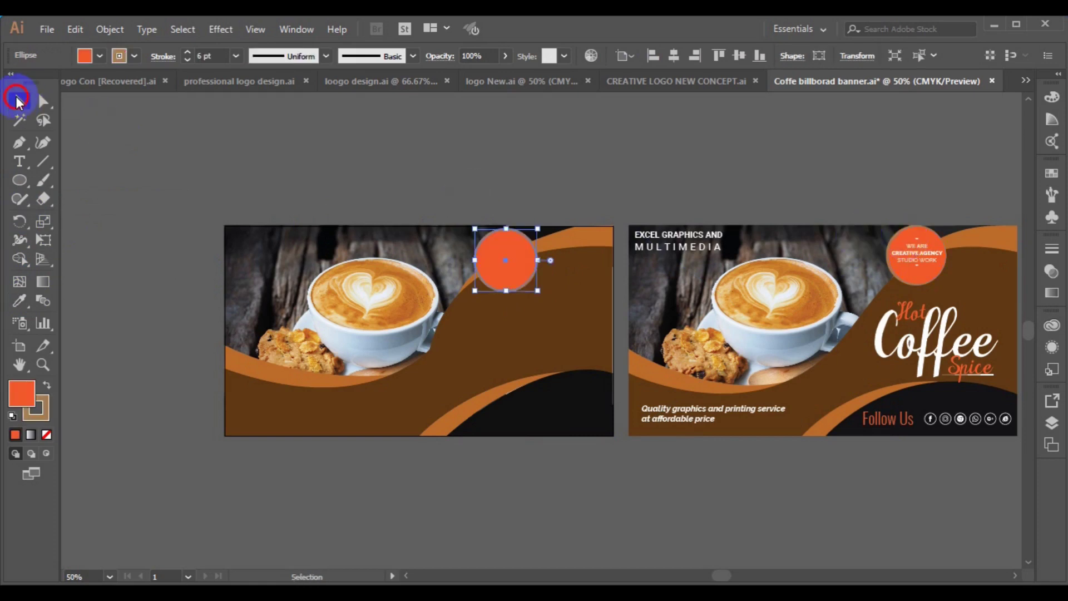
{"action": "left_click", "coordinate": [619, 467]}
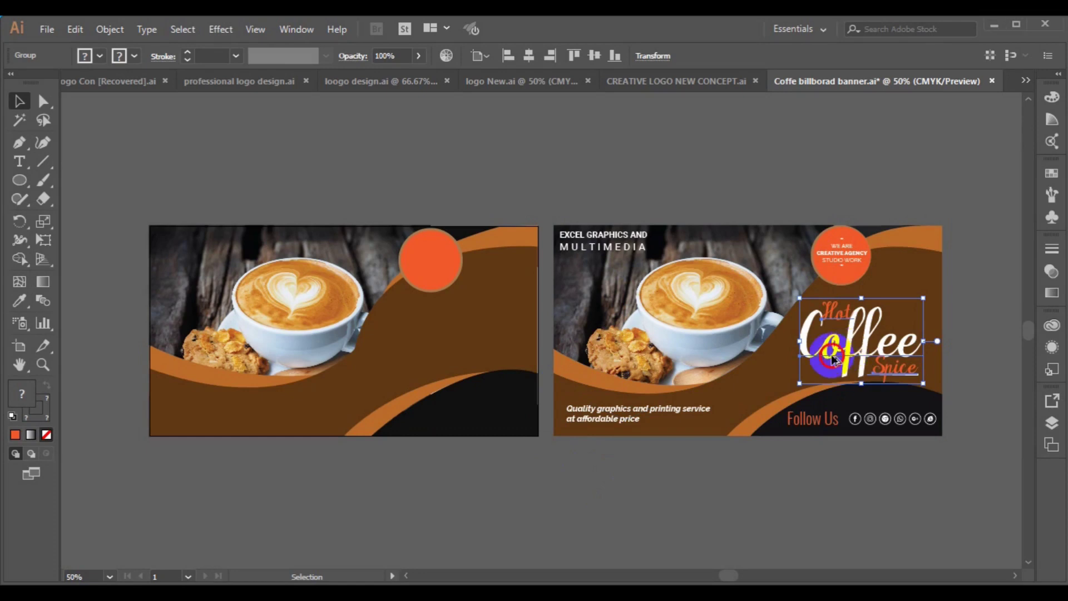
Duplicate the Hot Coffee Spice title onto the left banner and bring it to front
{"action": "left_click", "coordinate": [442, 342]}
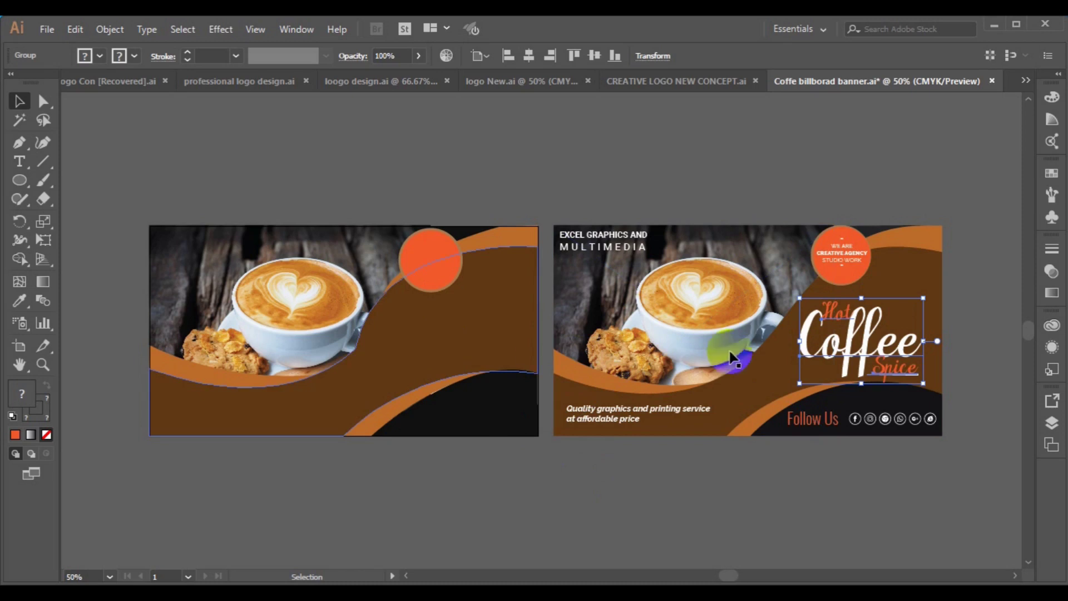
{"action": "left_click", "coordinate": [835, 349]}
{"action": "mouse_move", "coordinate": [834, 348]}
{"action": "left_mouse_down"}
{"action": "mouse_move", "coordinate": [451, 332]}
{"action": "mouse_move", "coordinate": [421, 346]}
{"action": "left_mouse_up"}
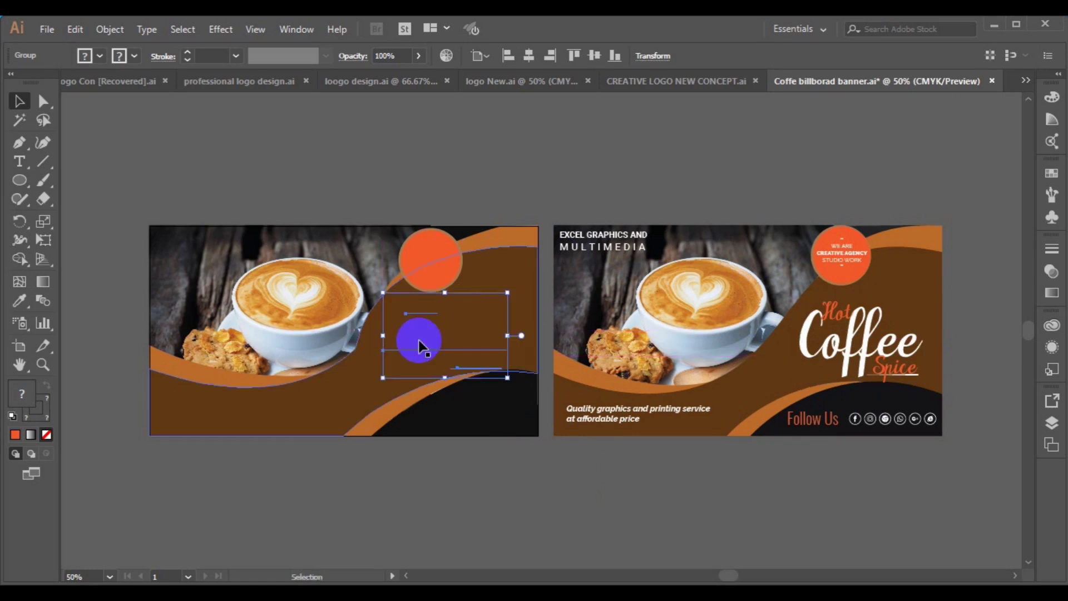
{"action": "right_click", "coordinate": [419, 344]}
{"action": "mouse_move", "coordinate": [462, 492]}
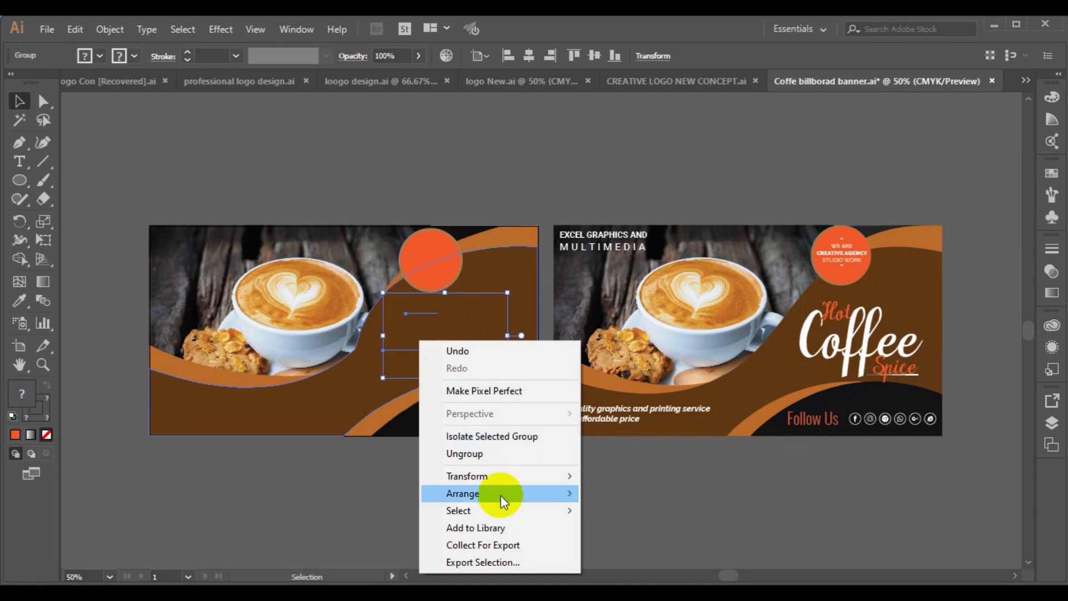
{"action": "left_click", "coordinate": [689, 503]}
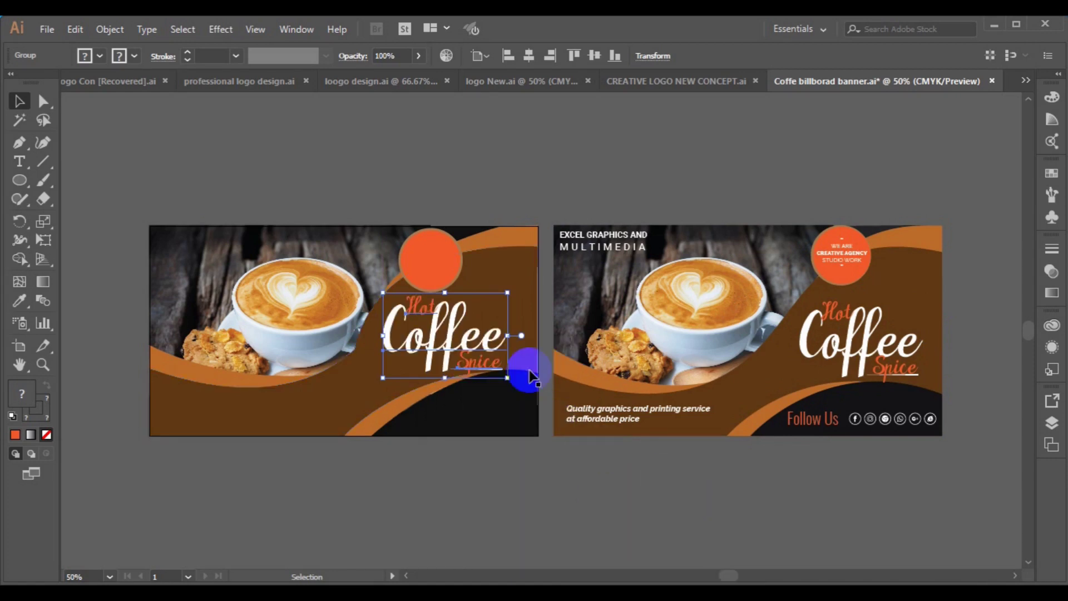
Shift the copied title slightly left and scale it proportionally smaller beside the cup
{"action": "left_click_drag", "start_coordinate": [451, 340], "coordinate": [439, 342]}
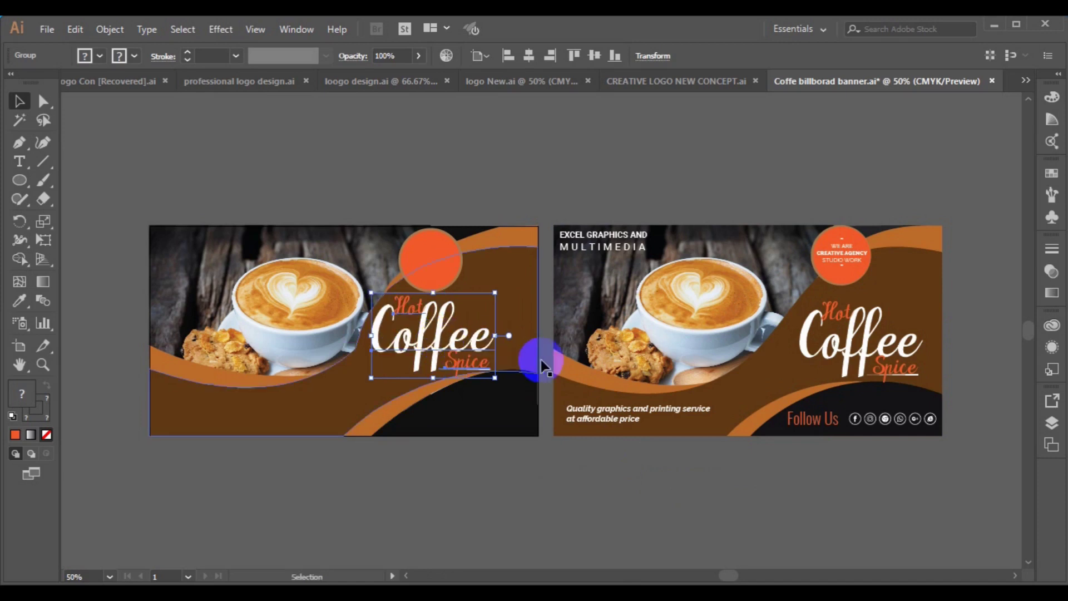
{"action": "key", "text": "shift"}
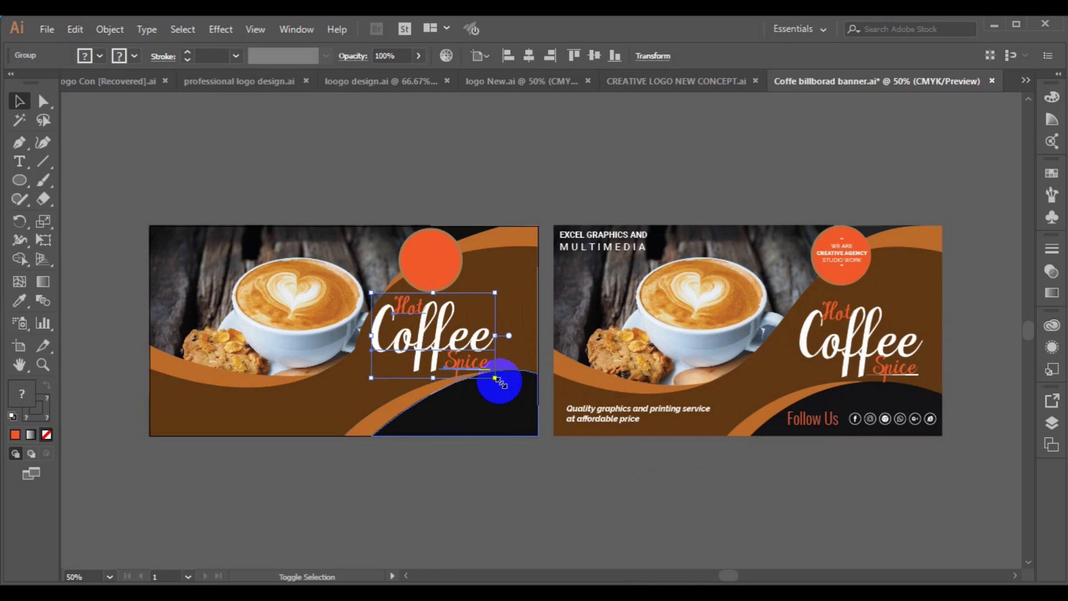
{"action": "left_click_drag", "start_coordinate": [497, 380], "coordinate": [494, 374]}
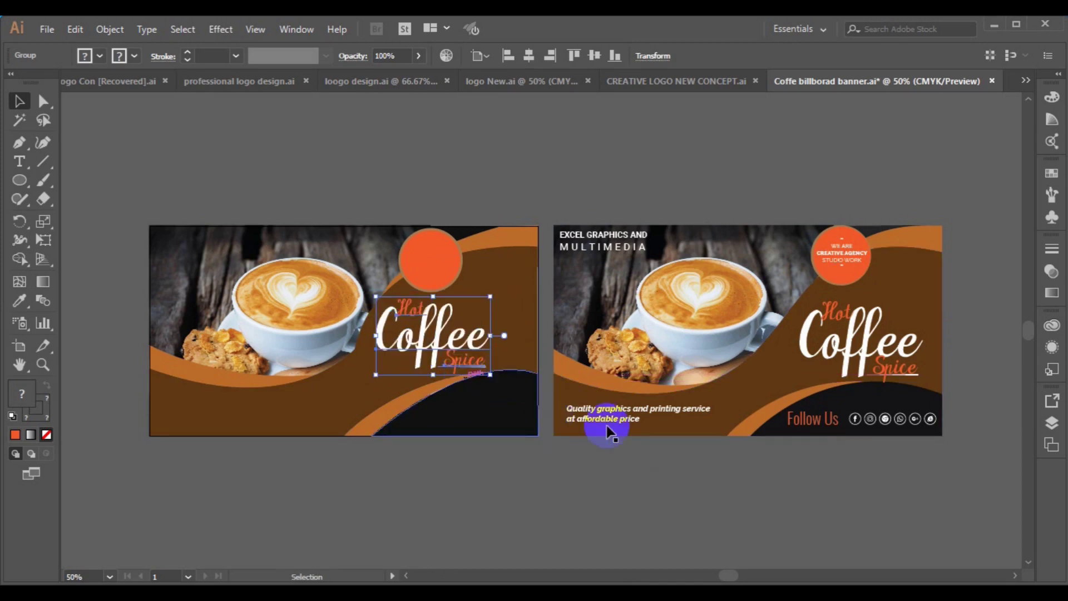
{"action": "left_click", "coordinate": [808, 426]}
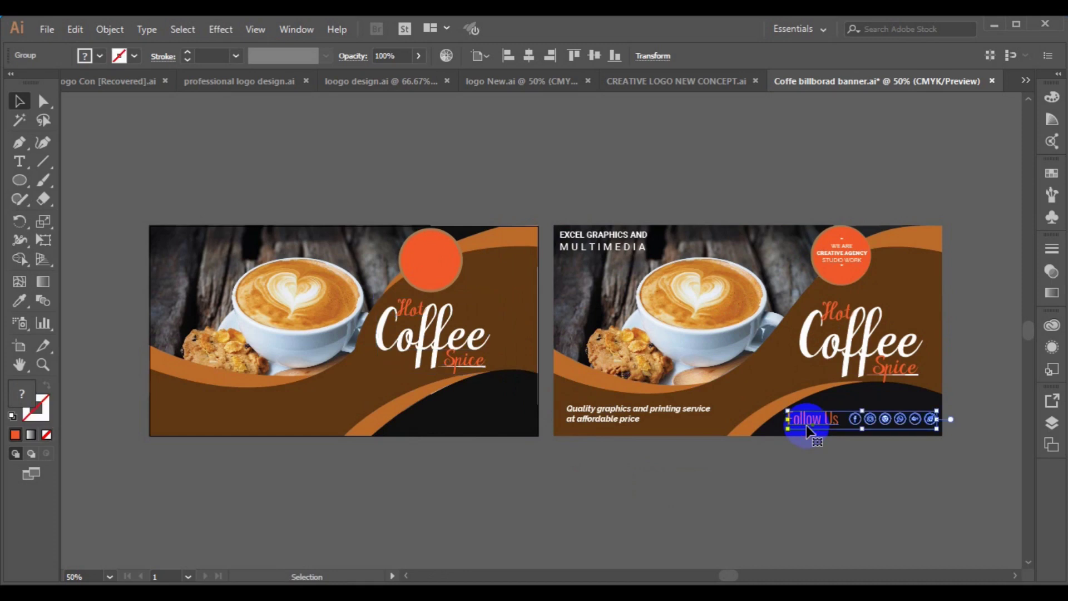
Duplicate the Follow Us row onto the left banner's bottom and bring it to front
{"action": "left_click_drag", "start_coordinate": [793, 429], "coordinate": [424, 431]}
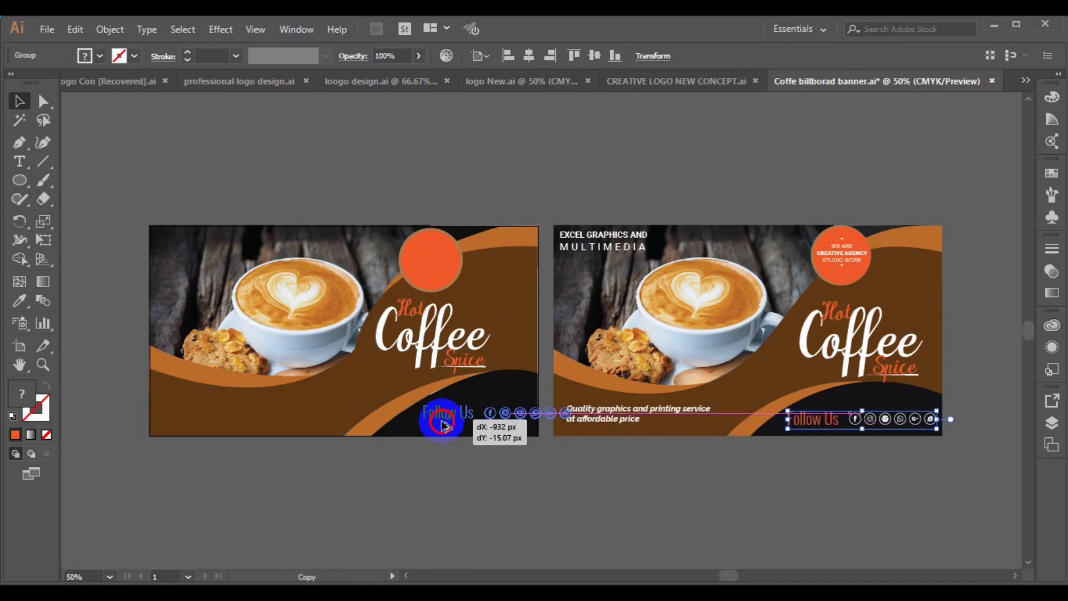
{"action": "left_click_drag", "start_coordinate": [424, 432], "coordinate": [419, 433]}
{"action": "right_click", "coordinate": [484, 422]}
{"action": "mouse_move", "coordinate": [526, 338]}
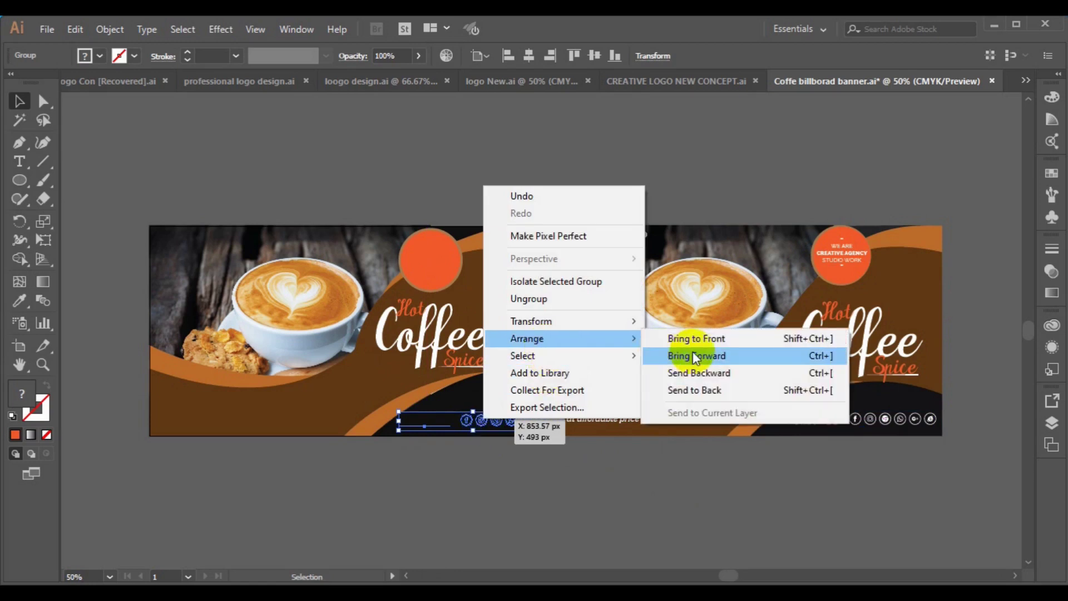
{"action": "left_click", "coordinate": [695, 344]}
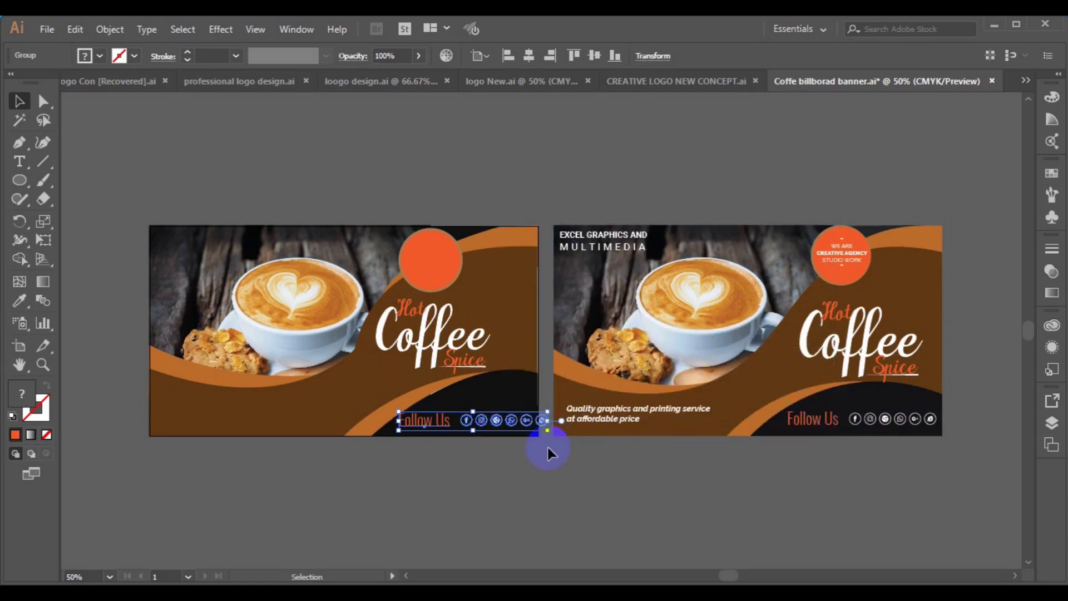
Resize the Follow Us row to fit inside the left banner and nudge it left
{"action": "left_click_drag", "start_coordinate": [550, 434], "coordinate": [548, 432]}
{"action": "left_click", "coordinate": [524, 428]}
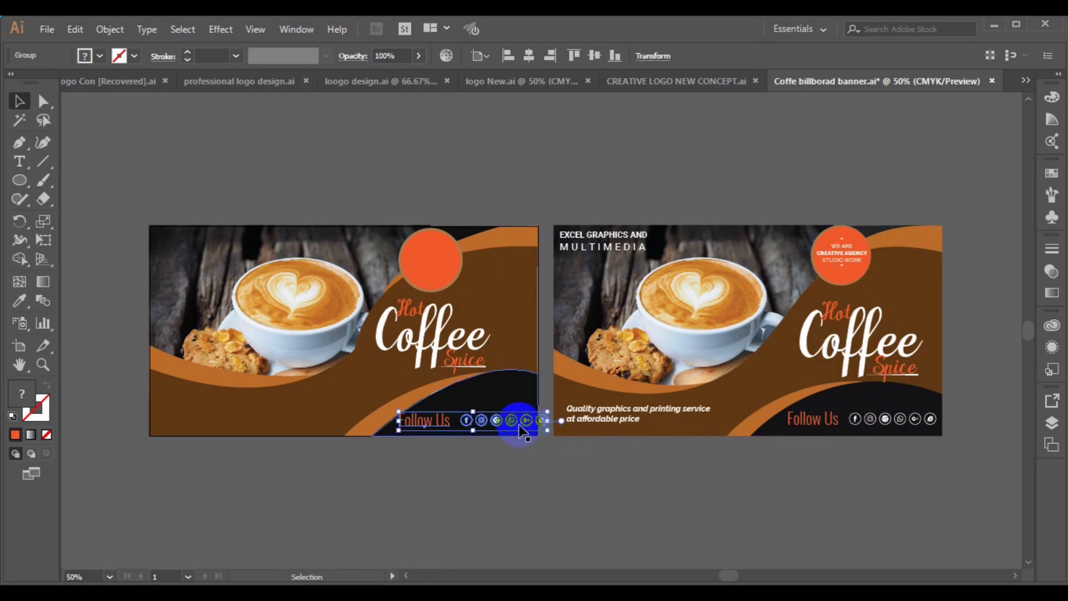
{"action": "left_click", "coordinate": [548, 430], "text": "shift"}
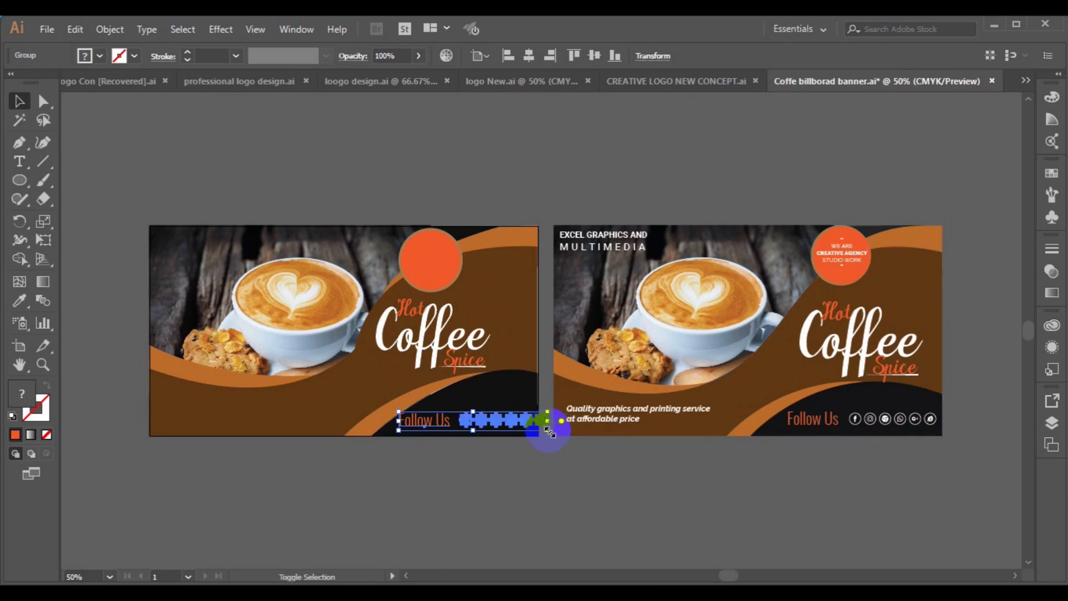
{"action": "left_click_drag", "start_coordinate": [548, 431], "coordinate": [544, 431]}
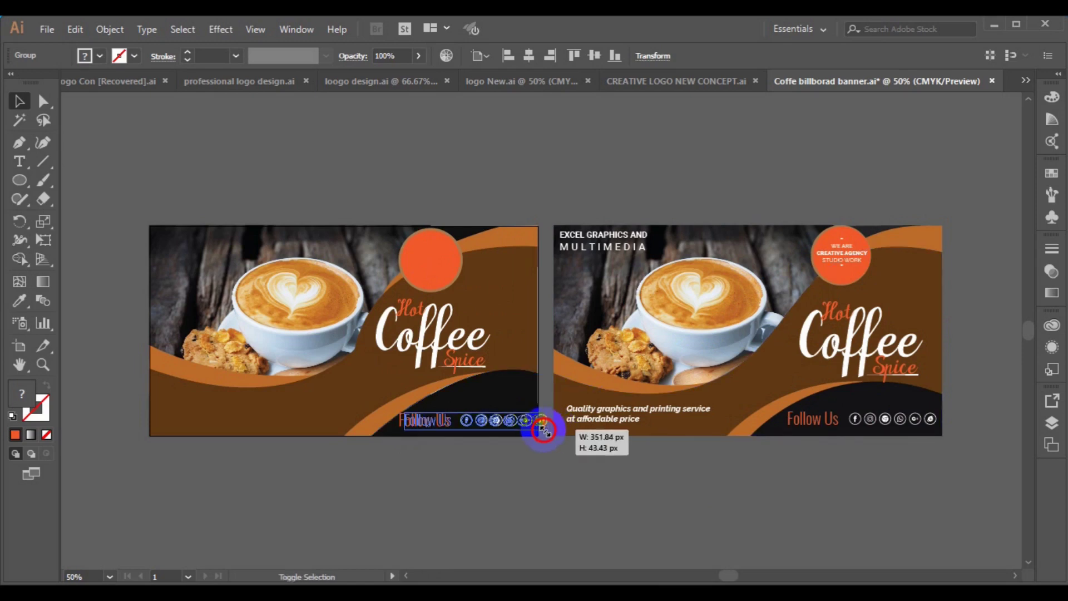
{"action": "left_click_drag", "start_coordinate": [544, 431], "coordinate": [491, 424]}
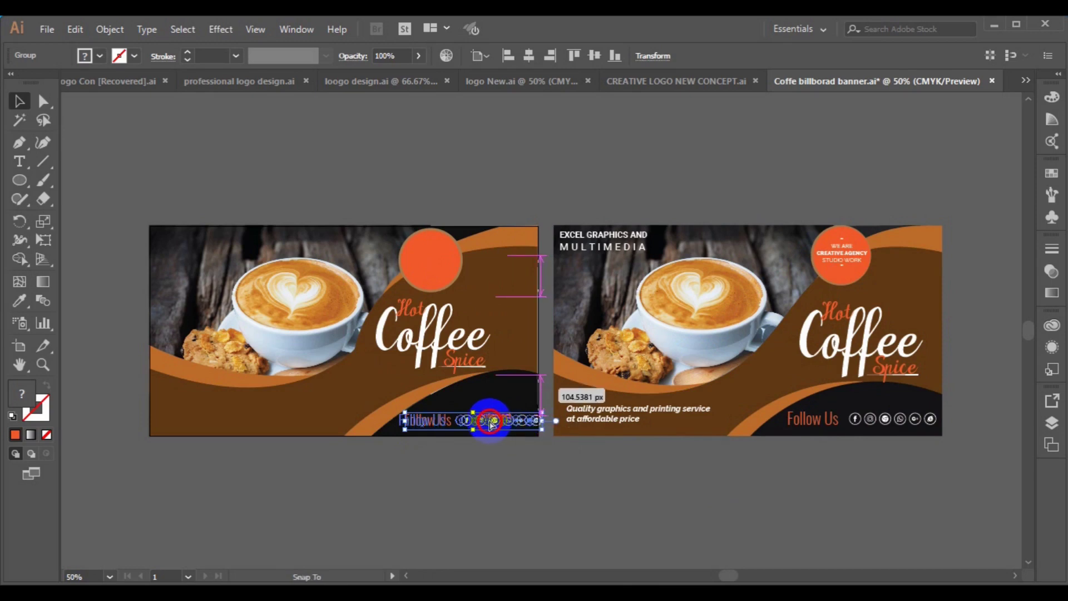
{"action": "left_click_drag", "start_coordinate": [492, 424], "coordinate": [489, 425]}
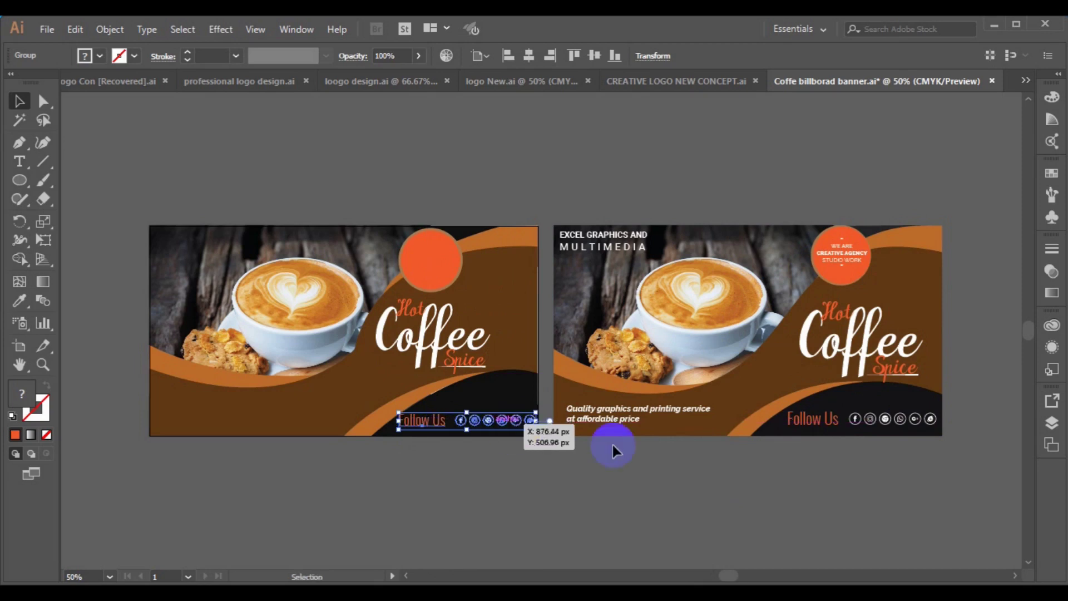
{"action": "key", "text": "Left"}
{"action": "key", "text": "Left"}
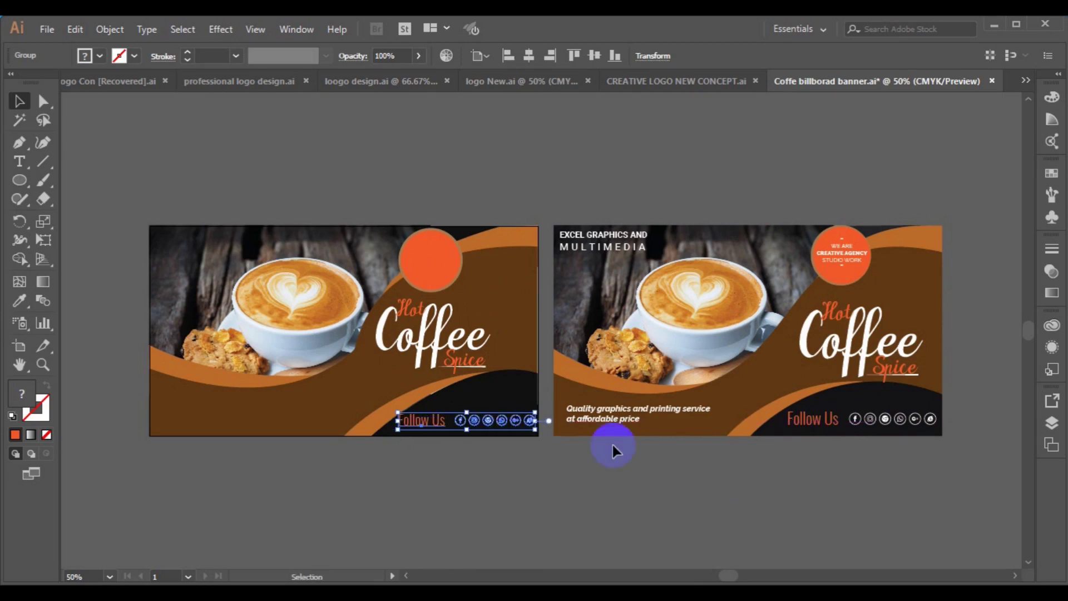
{"action": "key", "text": "Left"}
{"action": "key", "text": "Left"}
{"action": "key", "text": "Left"}
{"action": "key", "text": "Left"}
{"action": "key", "text": "Left"}
{"action": "key", "text": "Left"}
{"action": "key", "text": "Left"}
{"action": "key", "text": "Left"}
{"action": "key", "text": "Left"}
{"action": "key", "text": "Left"}
{"action": "key", "text": "Left"}
{"action": "key", "text": "Left"}
{"action": "key", "text": "Left"}
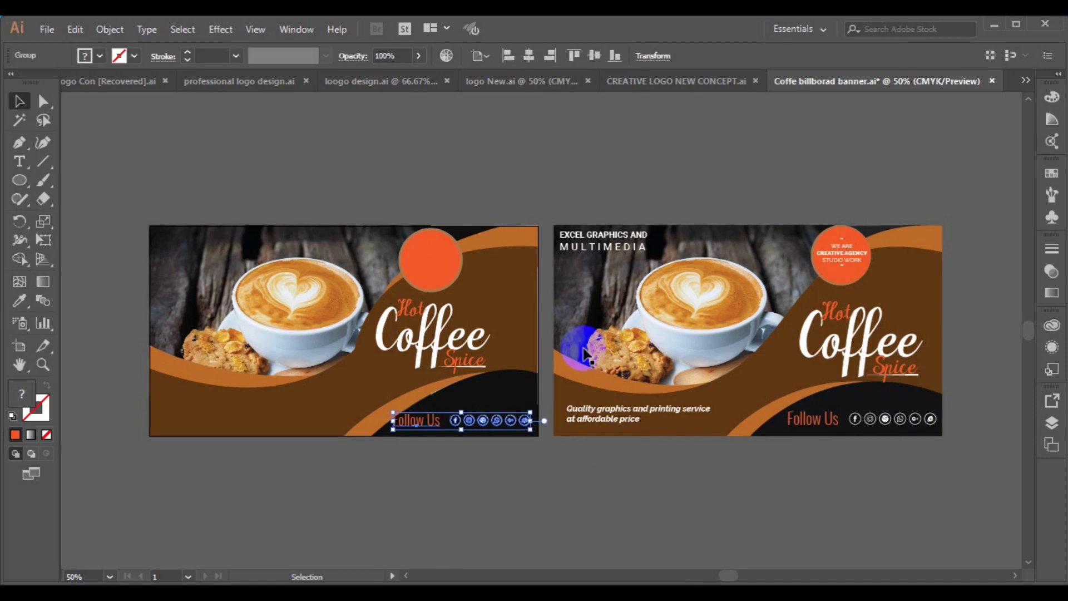
{"action": "key", "text": "Left"}
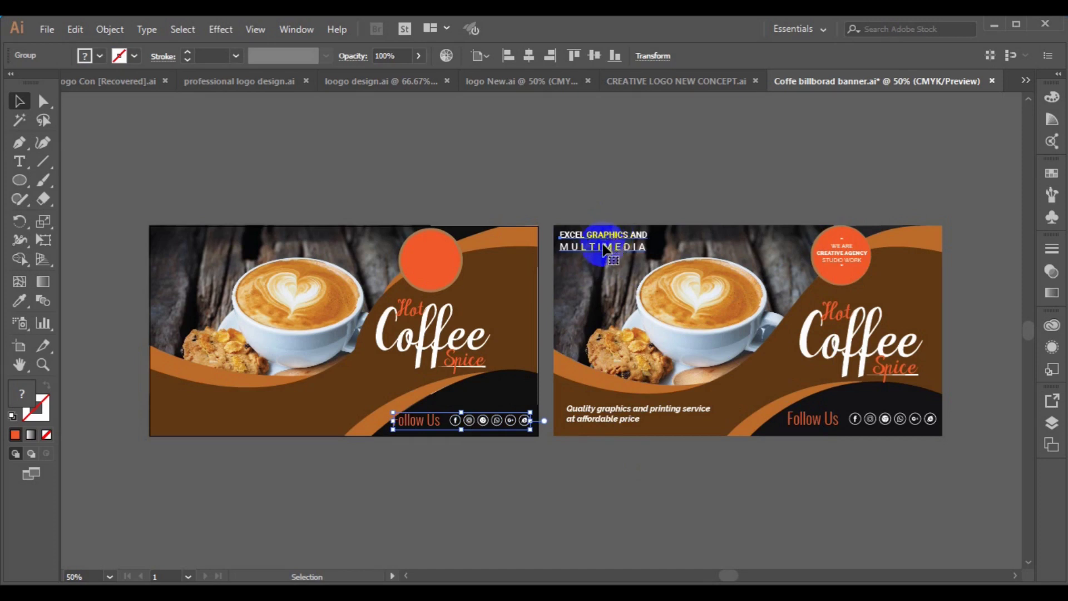
Copy the EXCEL GRAPHICS AND MULTIMEDIA header to the left banner's top-left, brought to front
{"action": "left_click", "coordinate": [592, 151]}
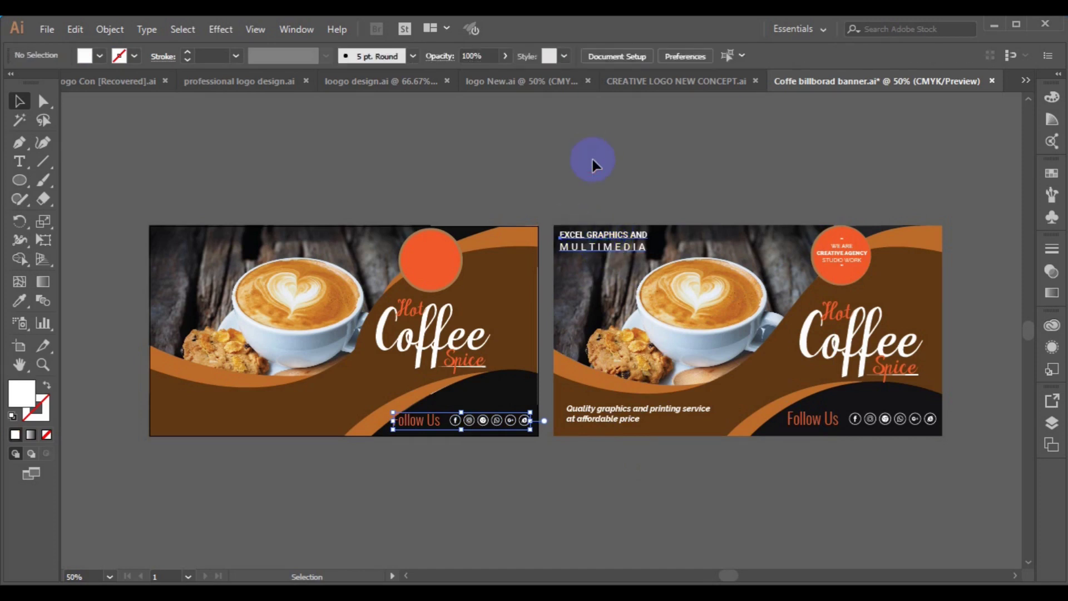
{"action": "left_click", "coordinate": [591, 243]}
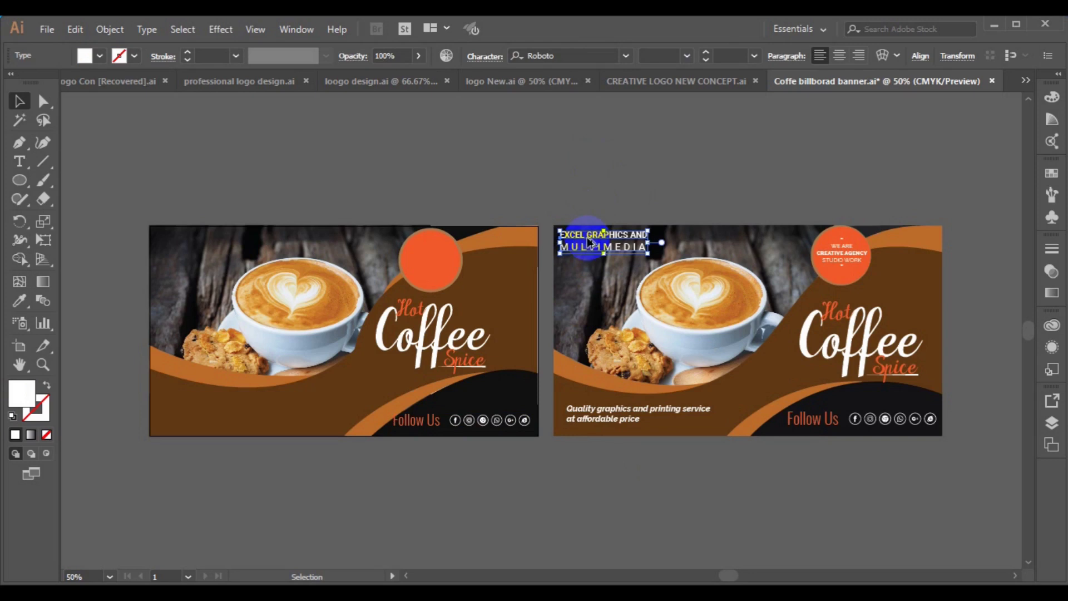
{"action": "mouse_move", "coordinate": [591, 242]}
{"action": "left_mouse_down"}
{"action": "mouse_move", "coordinate": [213, 255]}
{"action": "mouse_move", "coordinate": [187, 238]}
{"action": "left_mouse_up"}
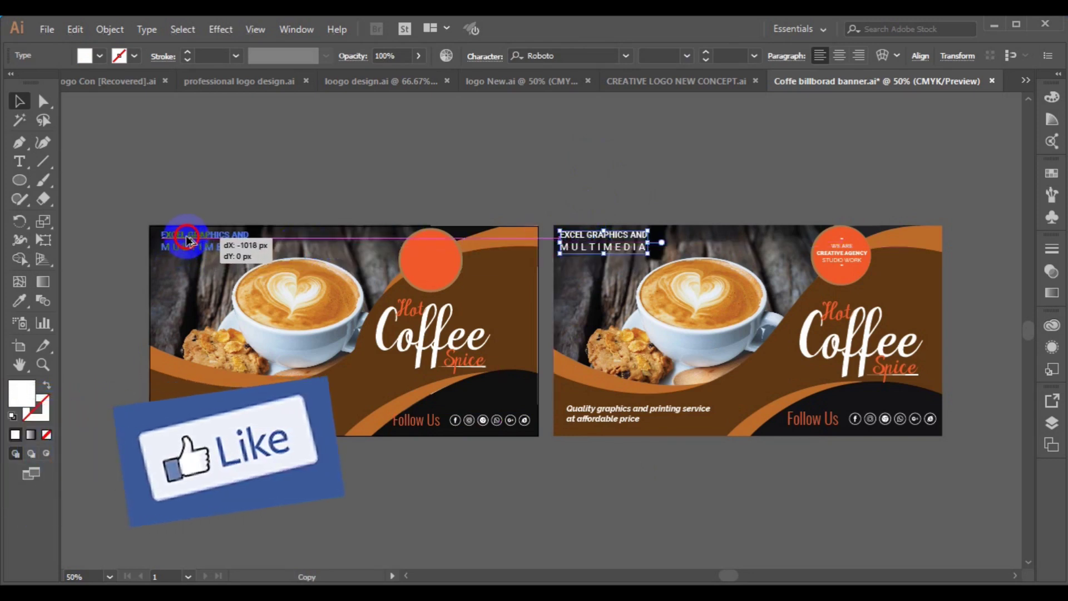
{"action": "left_click_drag", "start_coordinate": [187, 239], "coordinate": [187, 240]}
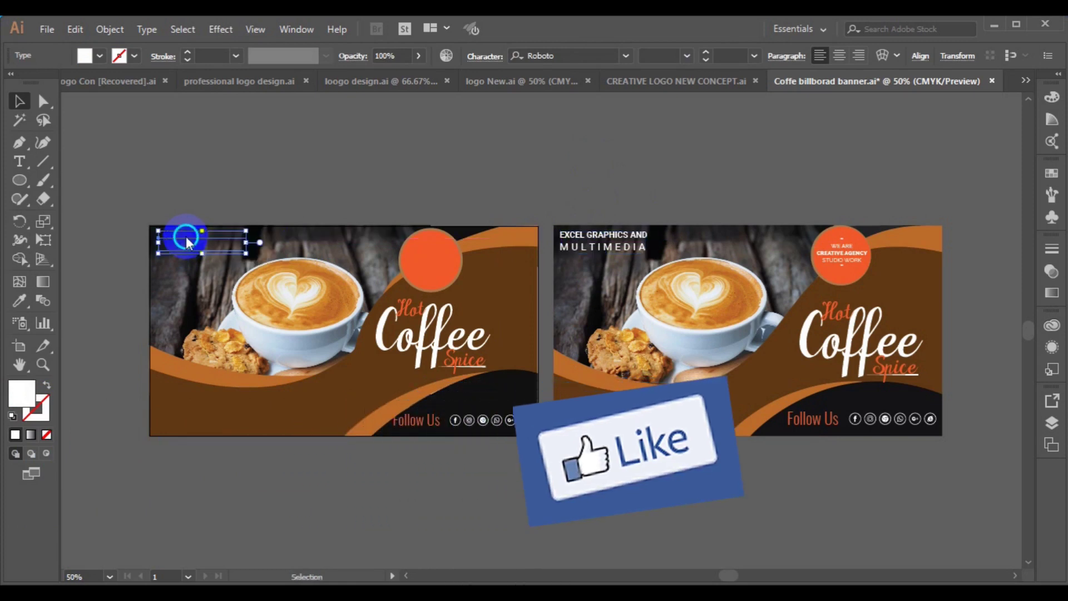
{"action": "right_click", "coordinate": [186, 240]}
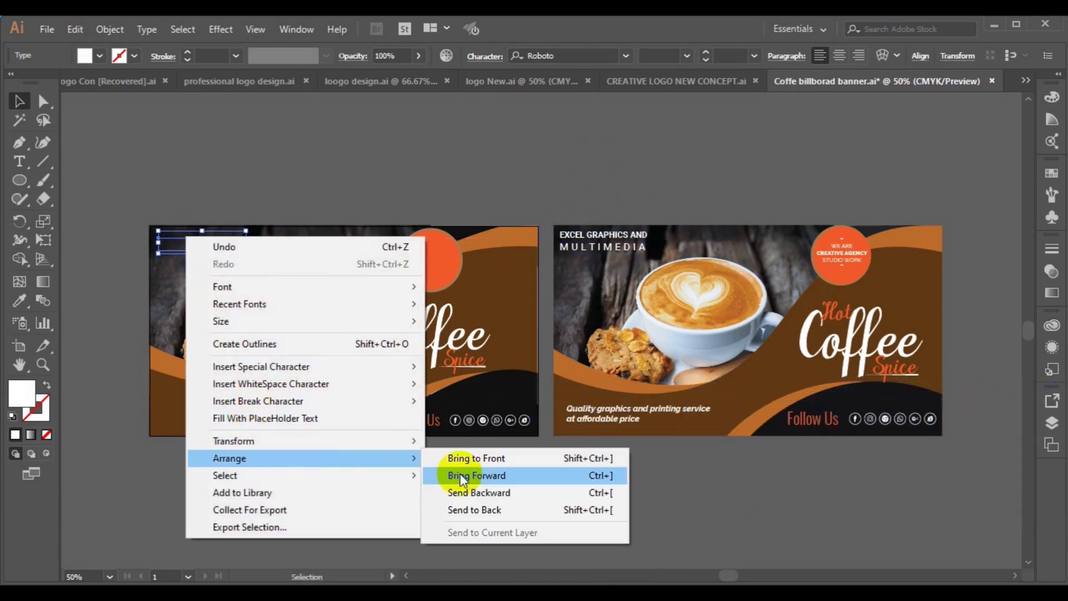
{"action": "left_click", "coordinate": [473, 458]}
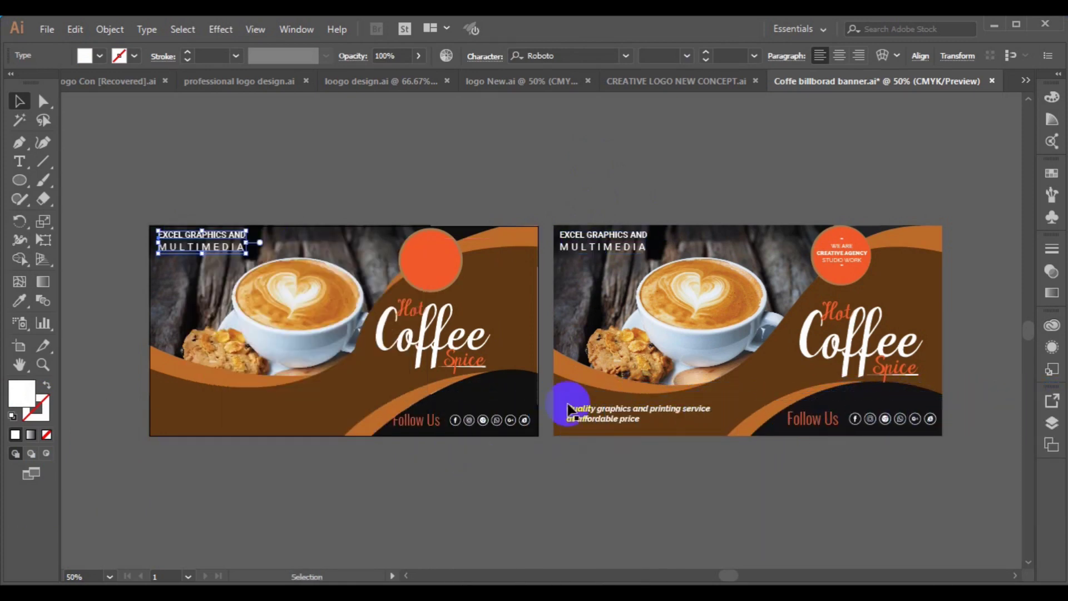
Copy the Quality graphics tagline to the left banner's bottom-left in front, then drag the badge text over
{"action": "left_click", "coordinate": [612, 421]}
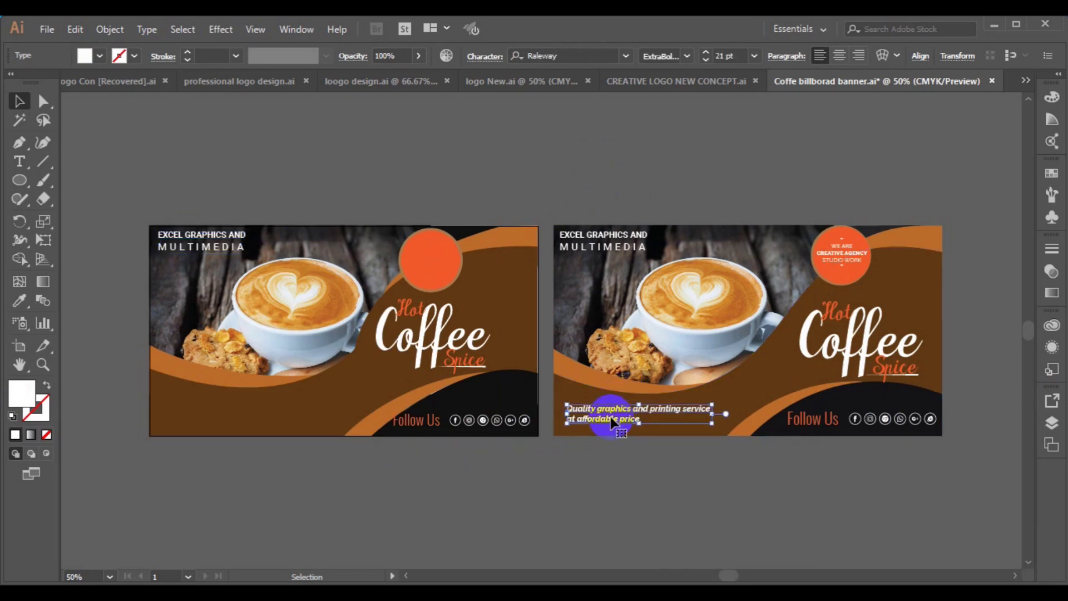
{"action": "left_click_drag", "start_coordinate": [612, 422], "coordinate": [204, 415]}
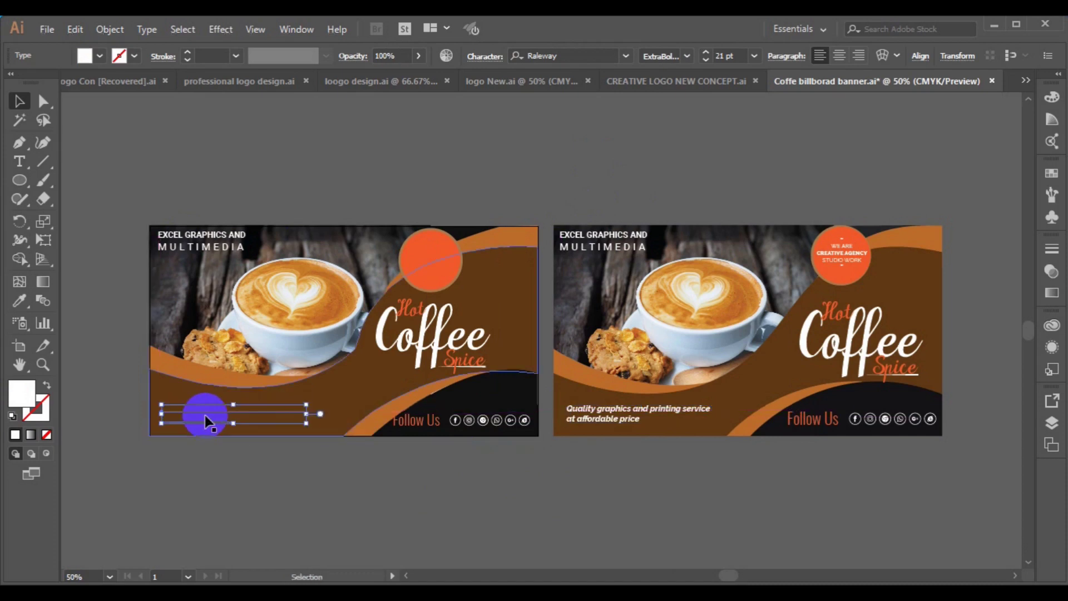
{"action": "right_click", "coordinate": [205, 415]}
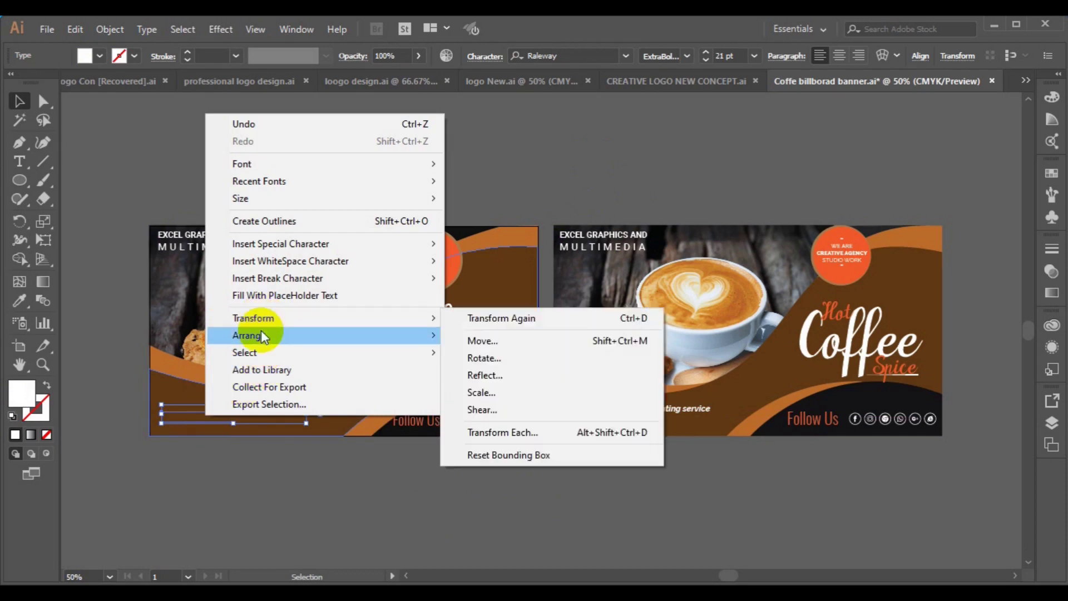
{"action": "mouse_move", "coordinate": [247, 334]}
{"action": "left_click", "coordinate": [469, 336]}
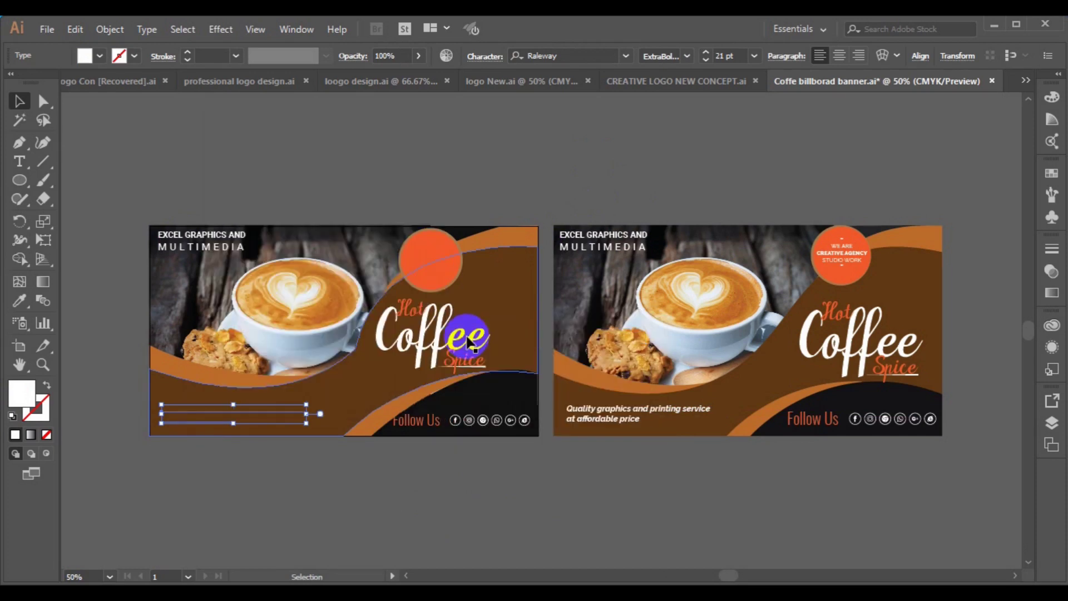
{"action": "left_click", "coordinate": [831, 264]}
{"action": "mouse_move", "coordinate": [830, 259]}
{"action": "left_mouse_down"}
{"action": "mouse_move", "coordinate": [751, 281]}
{"action": "mouse_move", "coordinate": [421, 266]}
{"action": "left_mouse_up"}
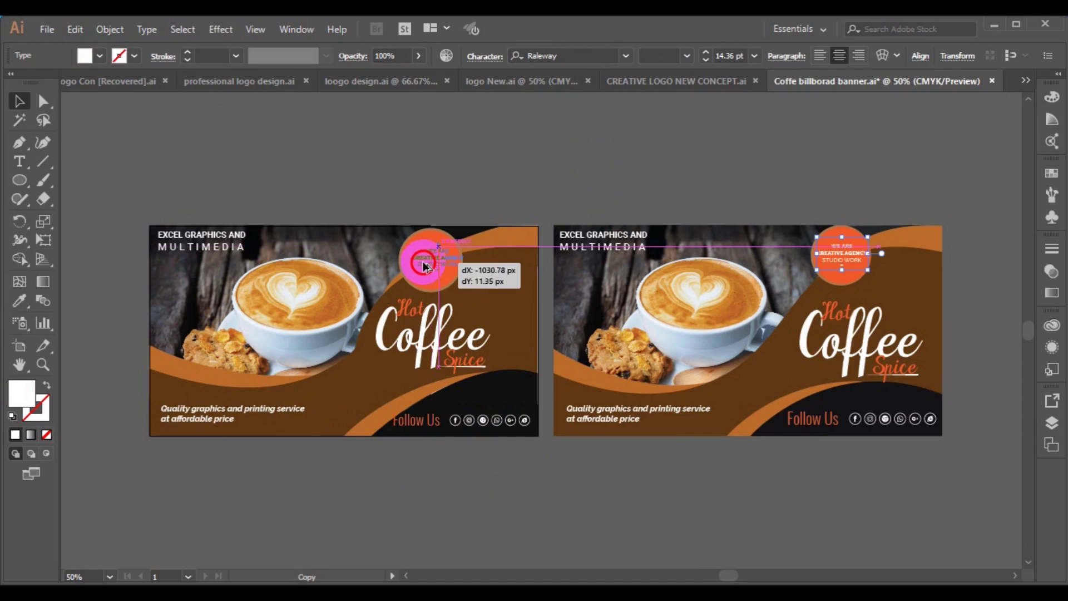
Drop the WE ARE CREATIVE AGENCY badge text on the orange circle and bring it to front
{"action": "left_click_drag", "start_coordinate": [421, 265], "coordinate": [422, 267]}
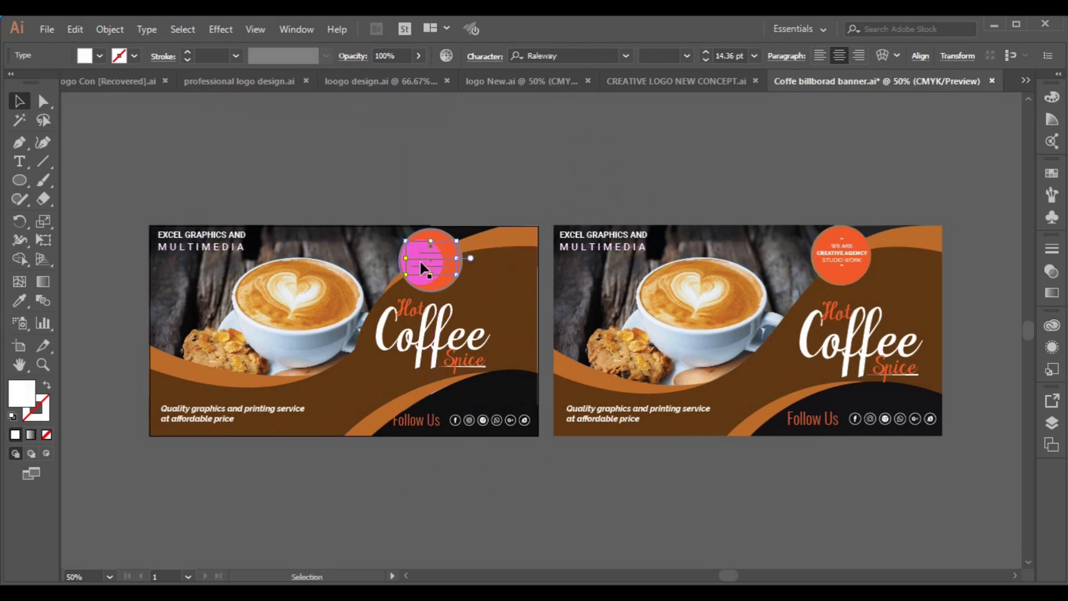
{"action": "right_click", "coordinate": [421, 262]}
{"action": "mouse_move", "coordinate": [464, 484]}
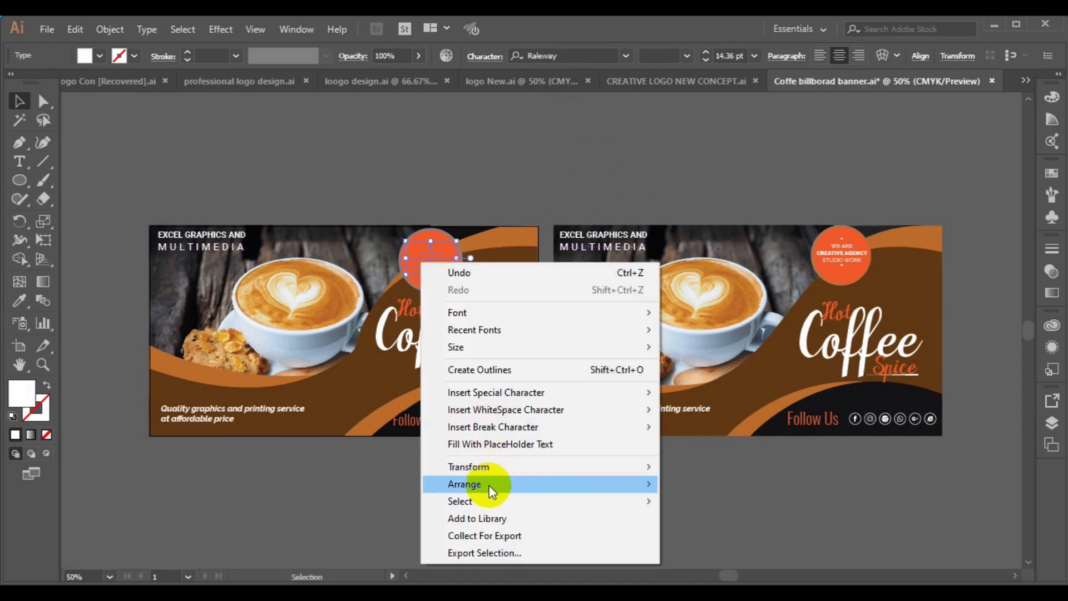
{"action": "left_click", "coordinate": [714, 486]}
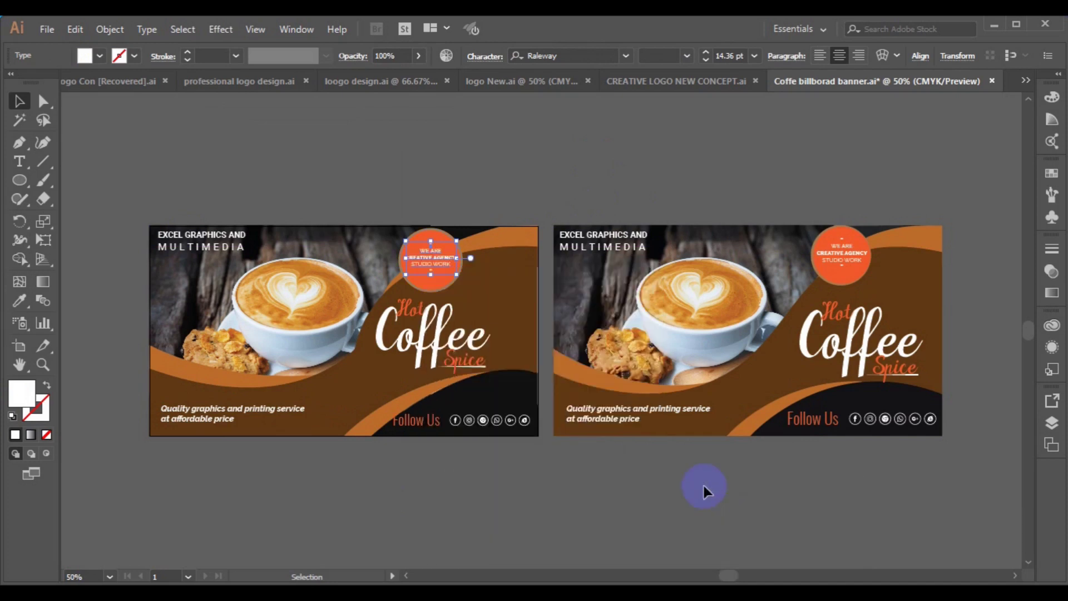
{"action": "left_click", "coordinate": [756, 518]}
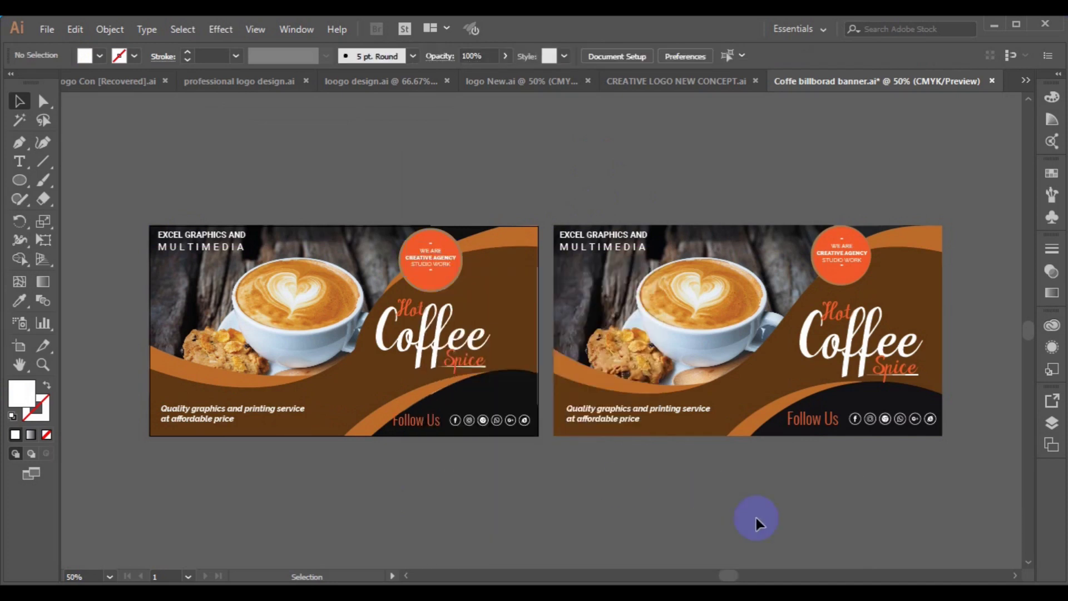
Shift, slightly resize and nudge the Follow Us row right on the left banner
{"action": "left_click", "coordinate": [455, 428]}
{"action": "left_click_drag", "start_coordinate": [455, 429], "coordinate": [460, 426]}
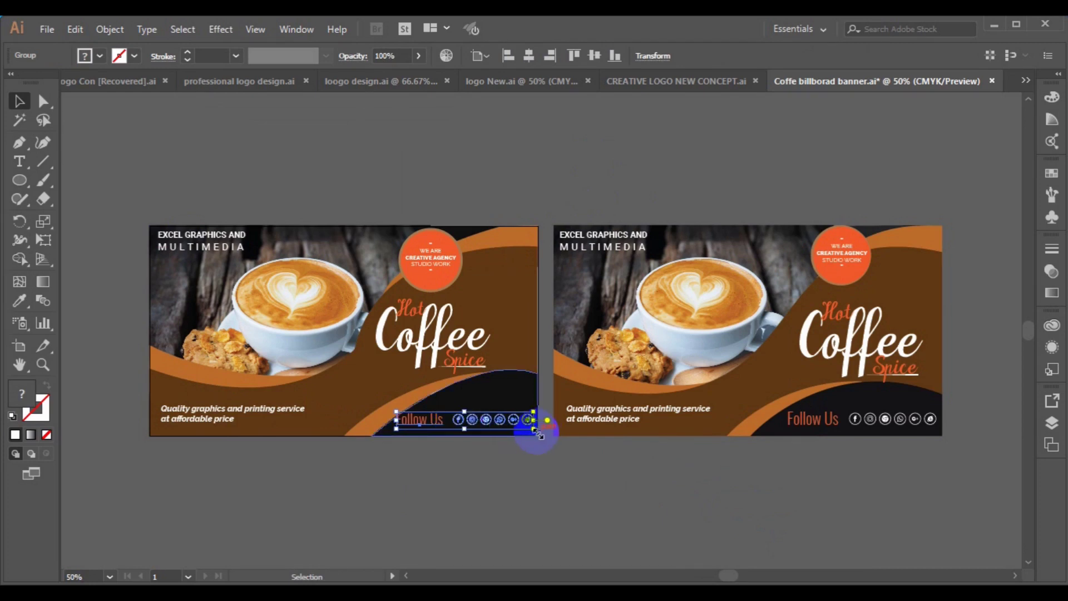
{"action": "left_click_drag", "start_coordinate": [538, 433], "coordinate": [535, 432]}
{"action": "key", "text": "Right"}
{"action": "key", "text": "Right"}
{"action": "key", "text": "Right"}
{"action": "key", "text": "Right"}
{"action": "key", "text": "Right"}
{"action": "key", "text": "Right"}
{"action": "key", "text": "Right"}
{"action": "key", "text": "Right"}
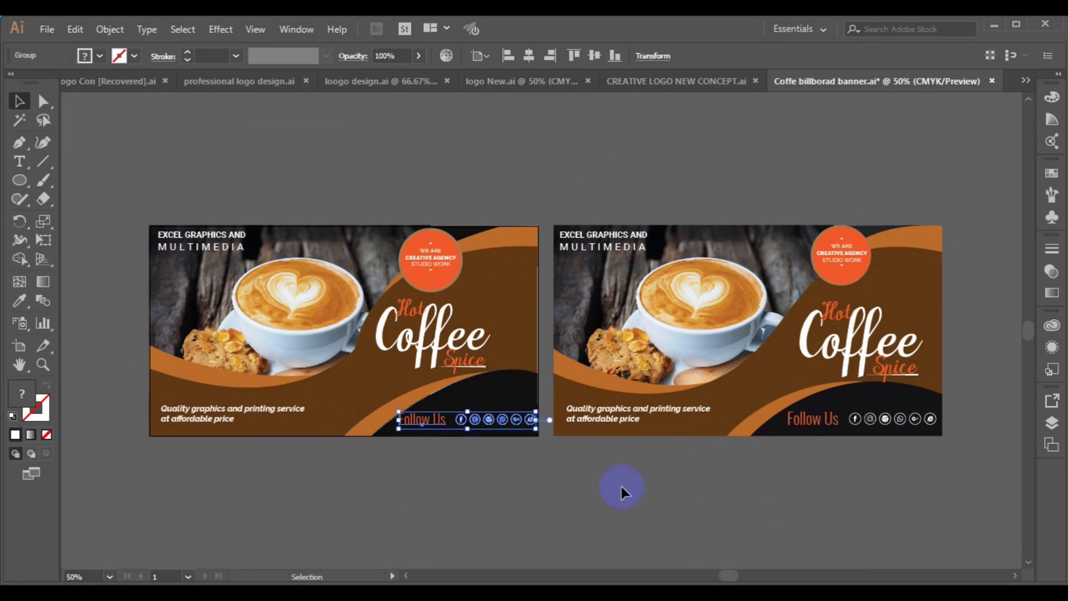
{"action": "left_click", "coordinate": [607, 470]}
{"action": "left_click_drag", "start_coordinate": [536, 168], "coordinate": [625, 253]}
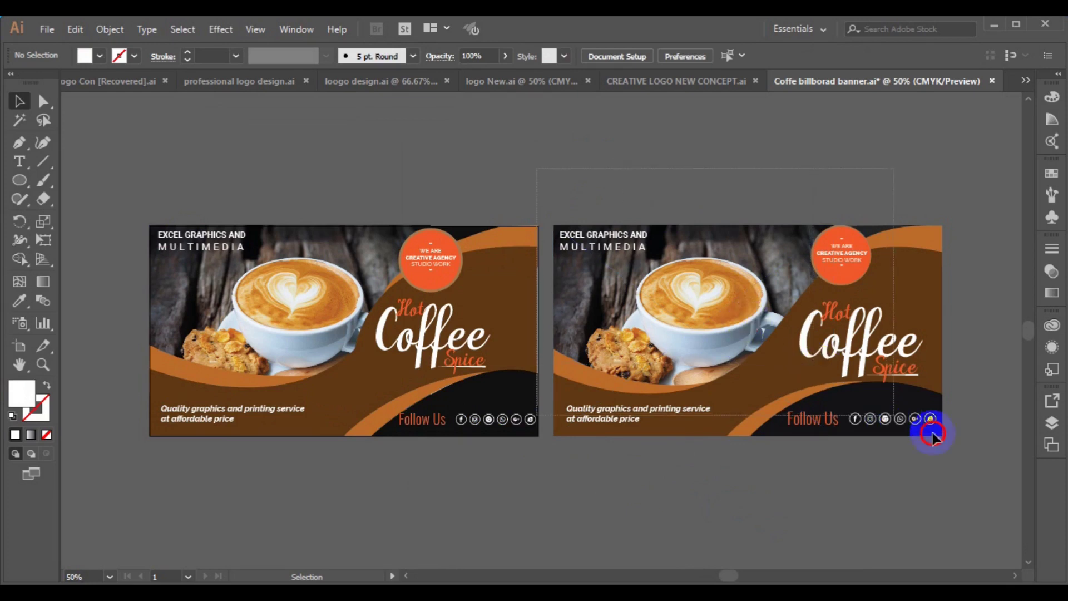
Delete the right banner's overlay, title, icons, orange swoosh and badge
{"action": "left_click_drag", "start_coordinate": [809, 362], "coordinate": [954, 448]}
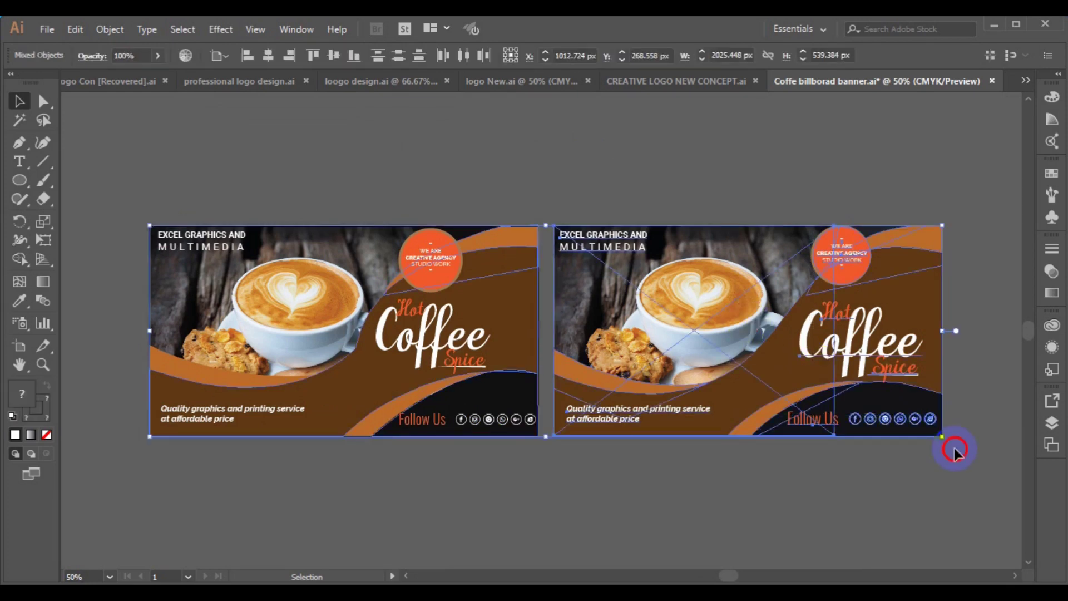
{"action": "left_click", "coordinate": [953, 449]}
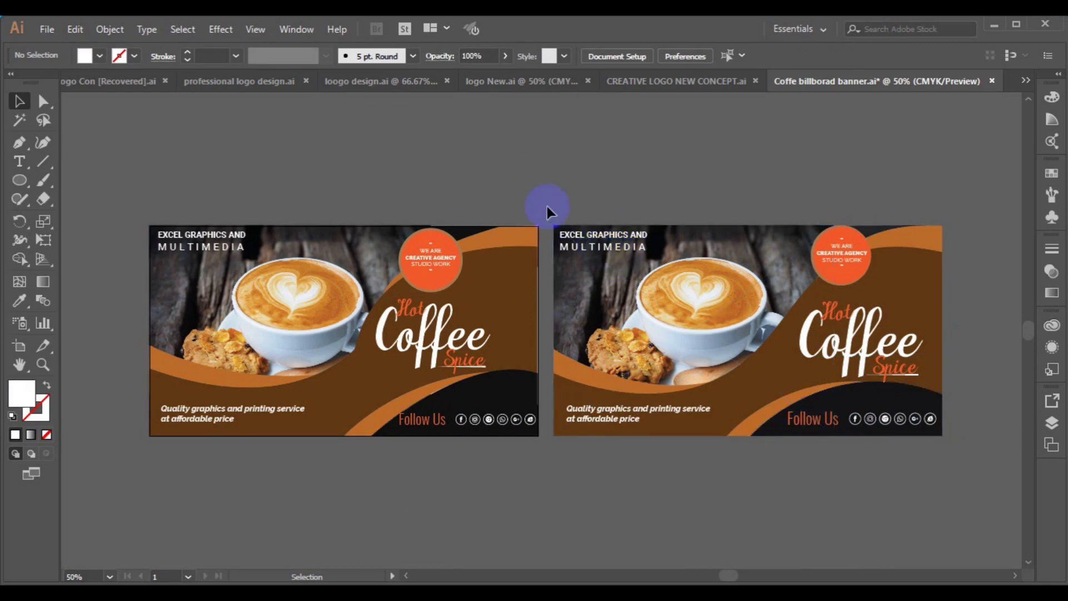
{"action": "left_click_drag", "start_coordinate": [958, 467], "coordinate": [900, 209]}
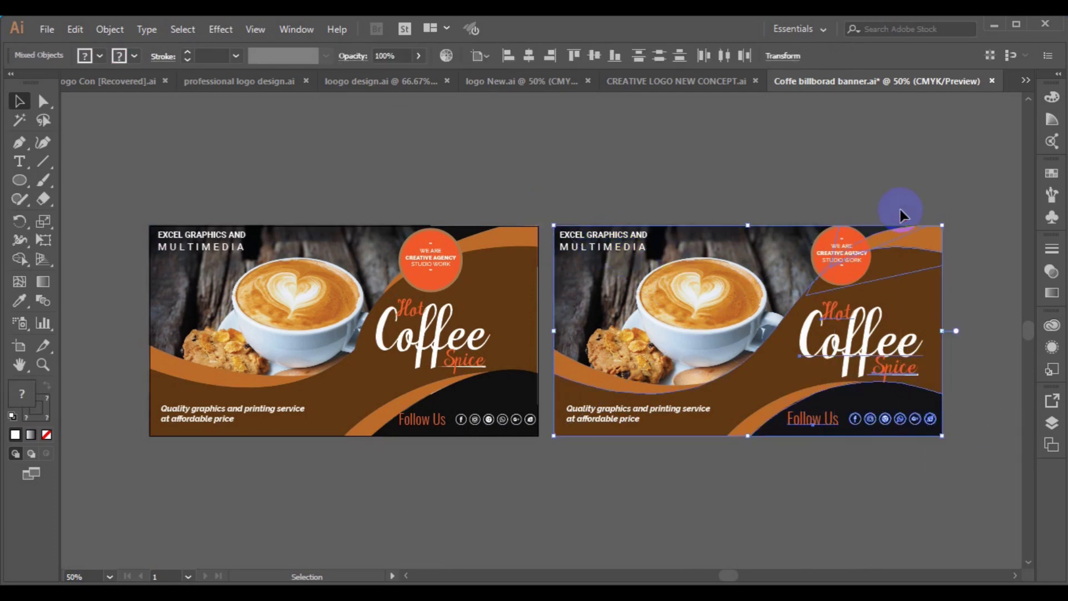
{"action": "key", "text": "Delete"}
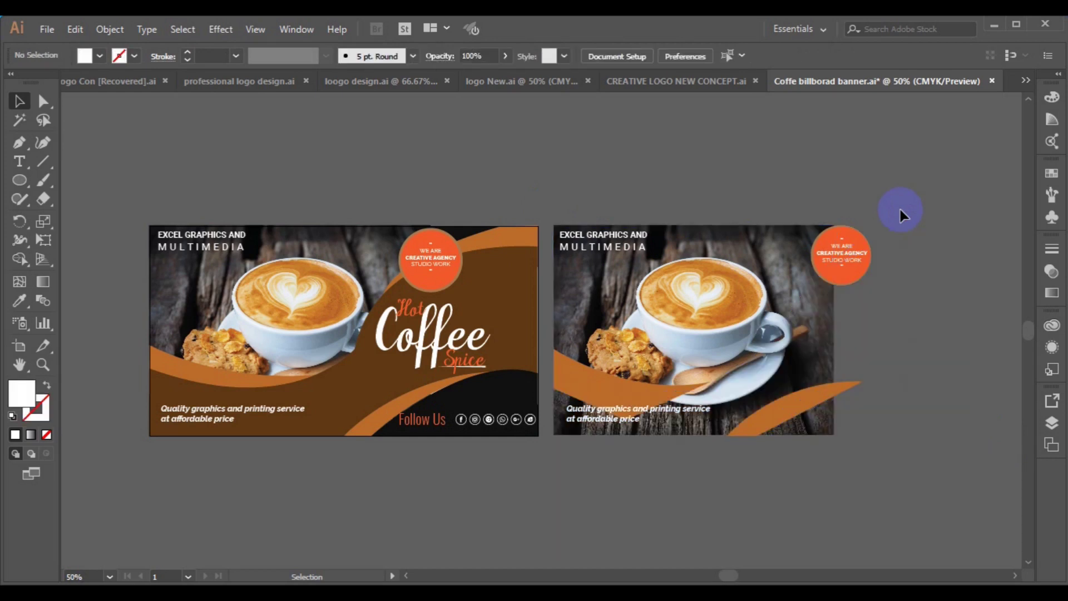
{"action": "left_click", "coordinate": [855, 262]}
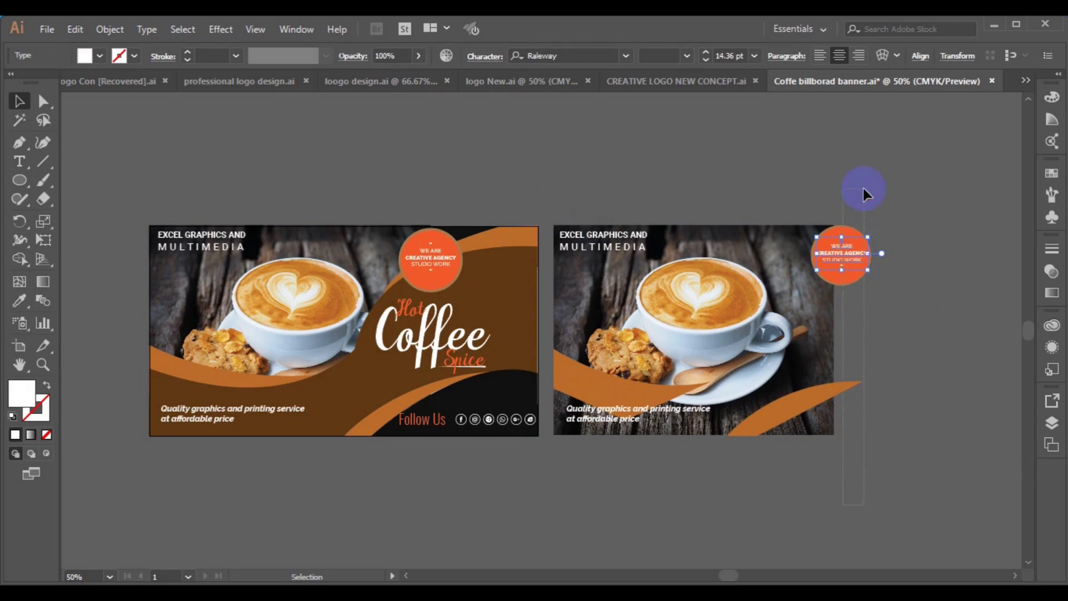
{"action": "left_click_drag", "start_coordinate": [862, 196], "coordinate": [863, 188]}
{"action": "key", "text": "Delete"}
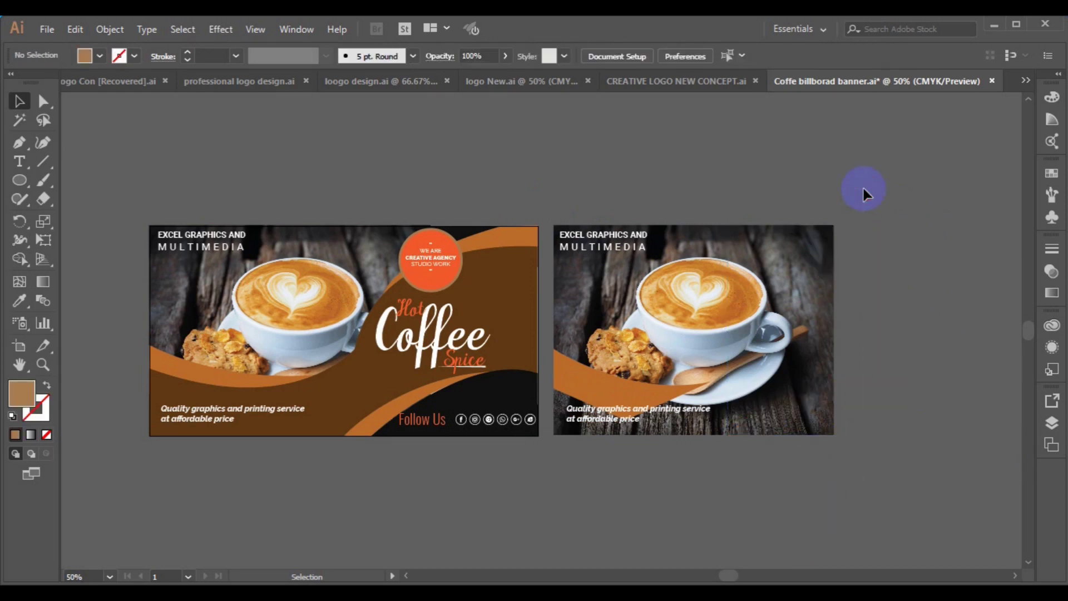
Delete the right banner's coffee photo and its remaining header, tagline and orange shape
{"action": "left_click_drag", "start_coordinate": [859, 441], "coordinate": [804, 165]}
{"action": "key", "text": "Delete"}
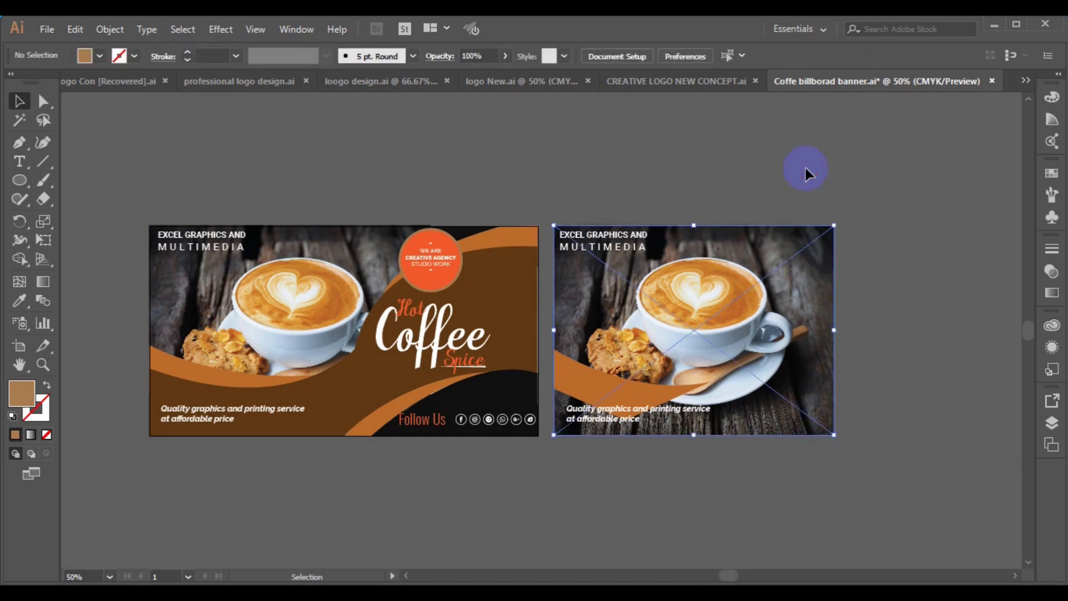
{"action": "left_click_drag", "start_coordinate": [740, 447], "coordinate": [638, 146]}
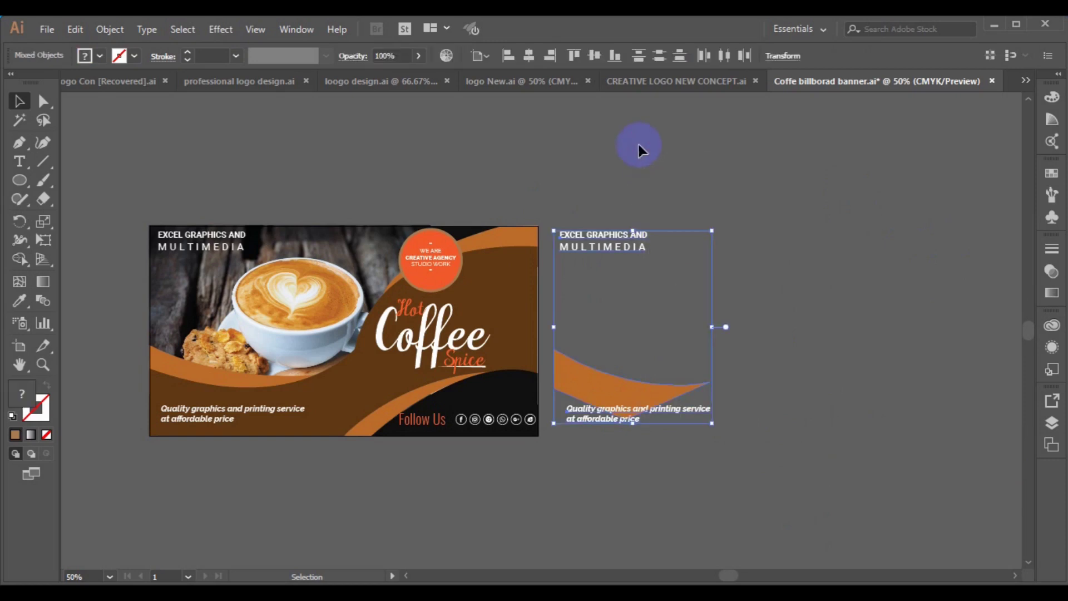
{"action": "key", "text": "Delete"}
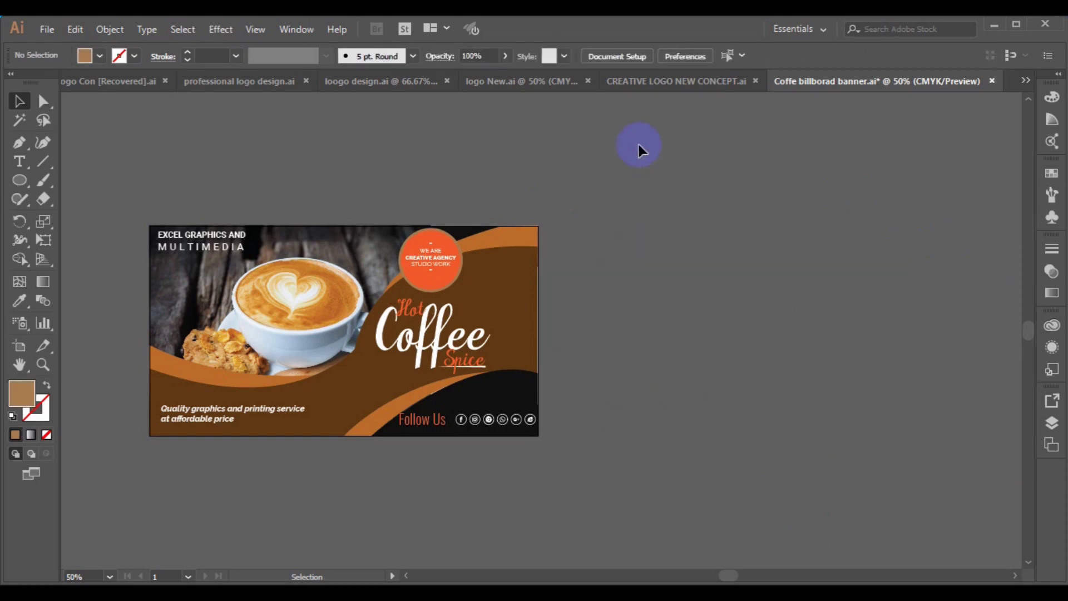